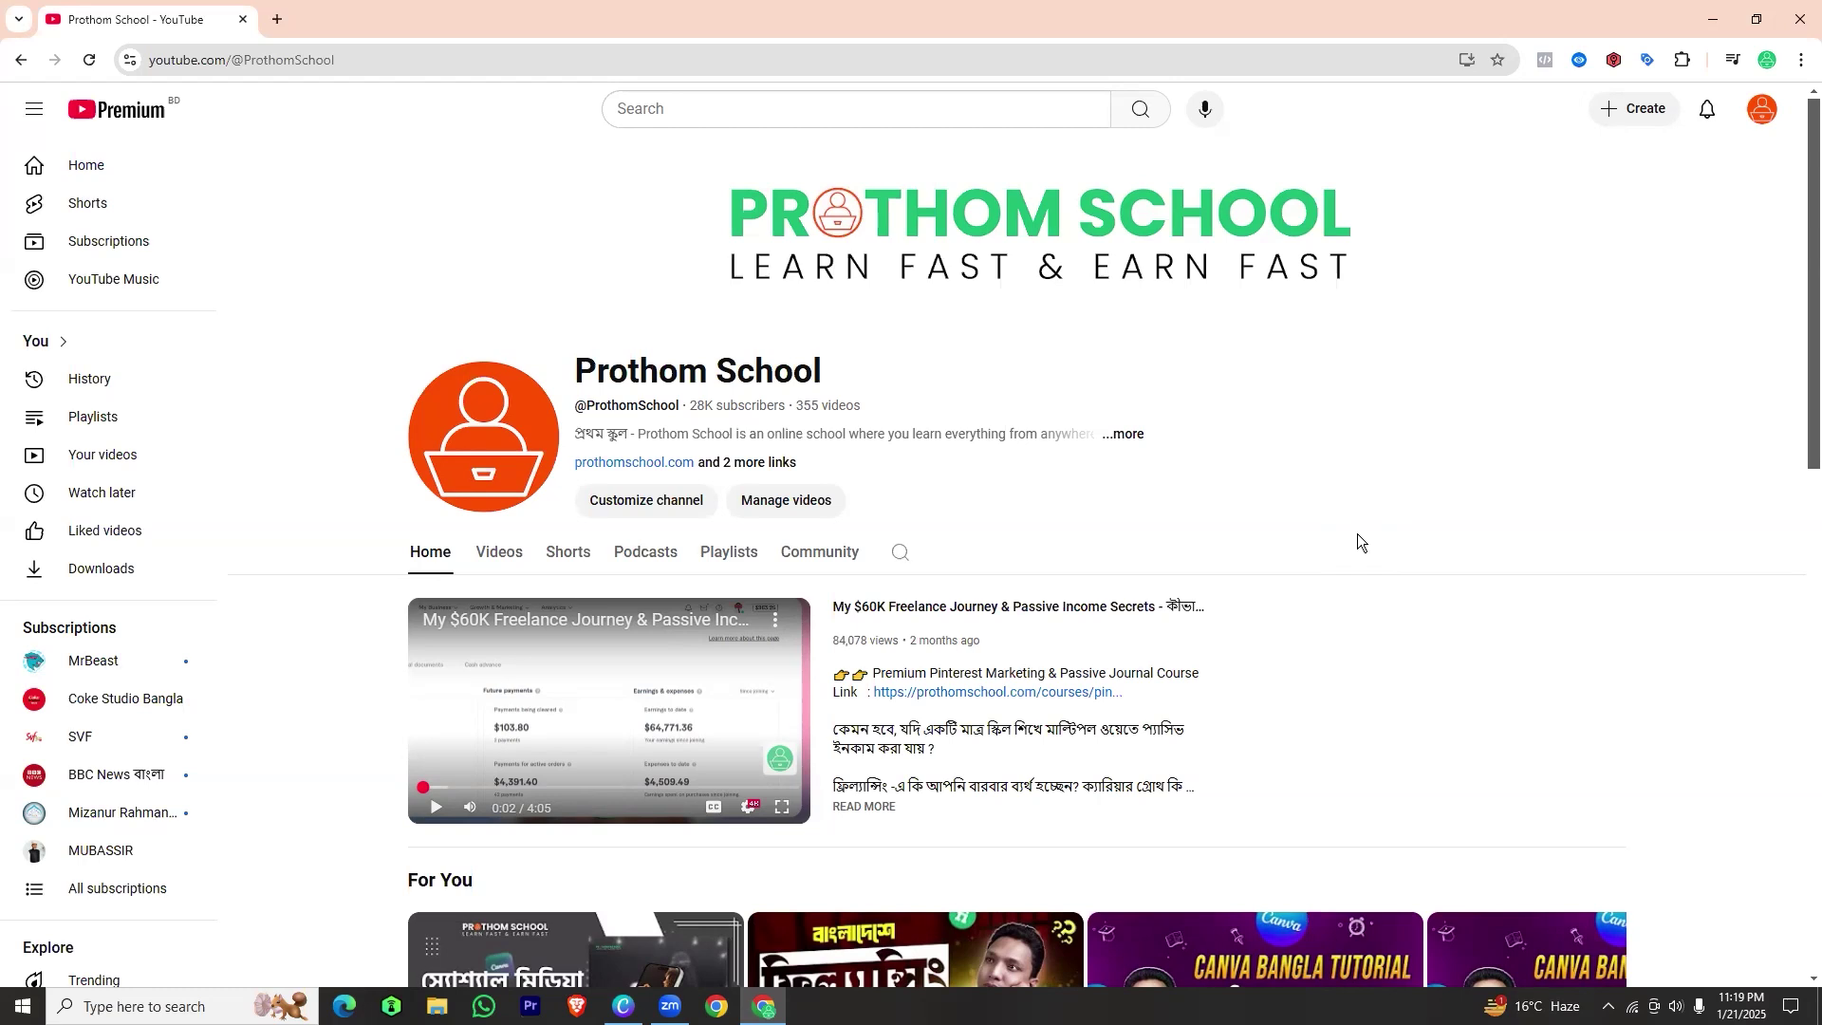
key(alt+Tab)
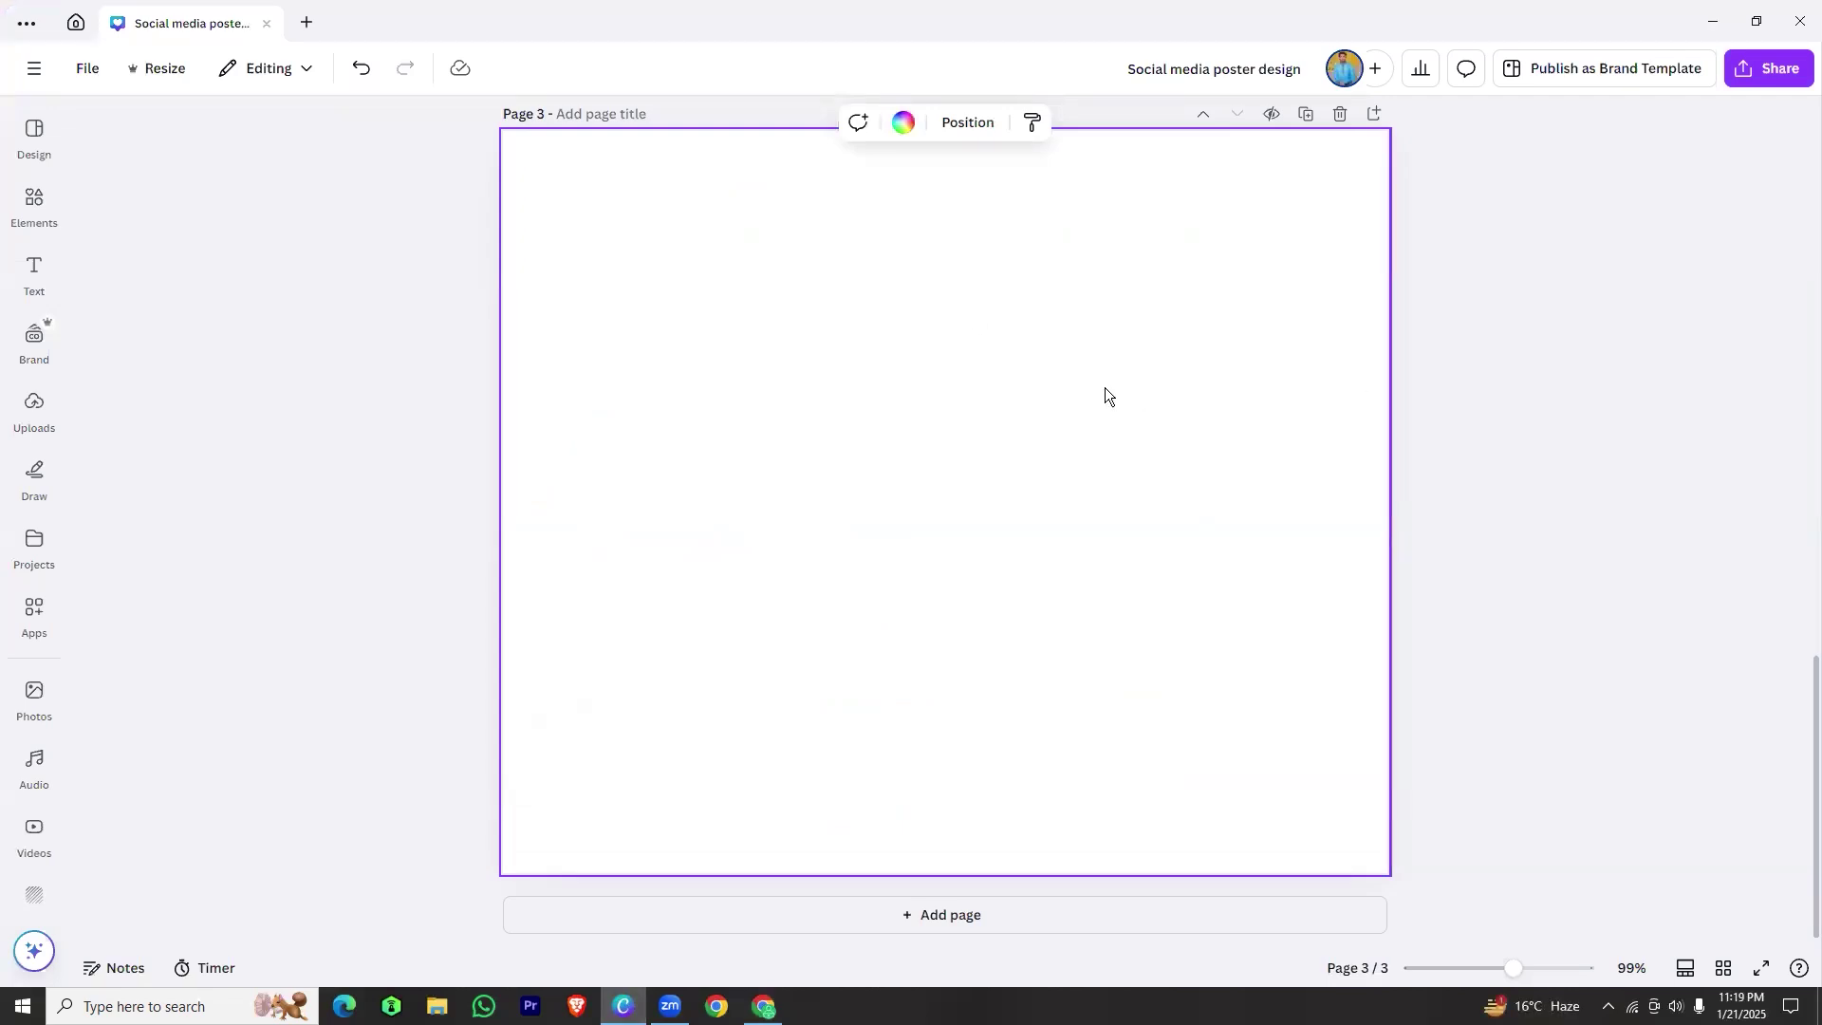
click(1497, 396)
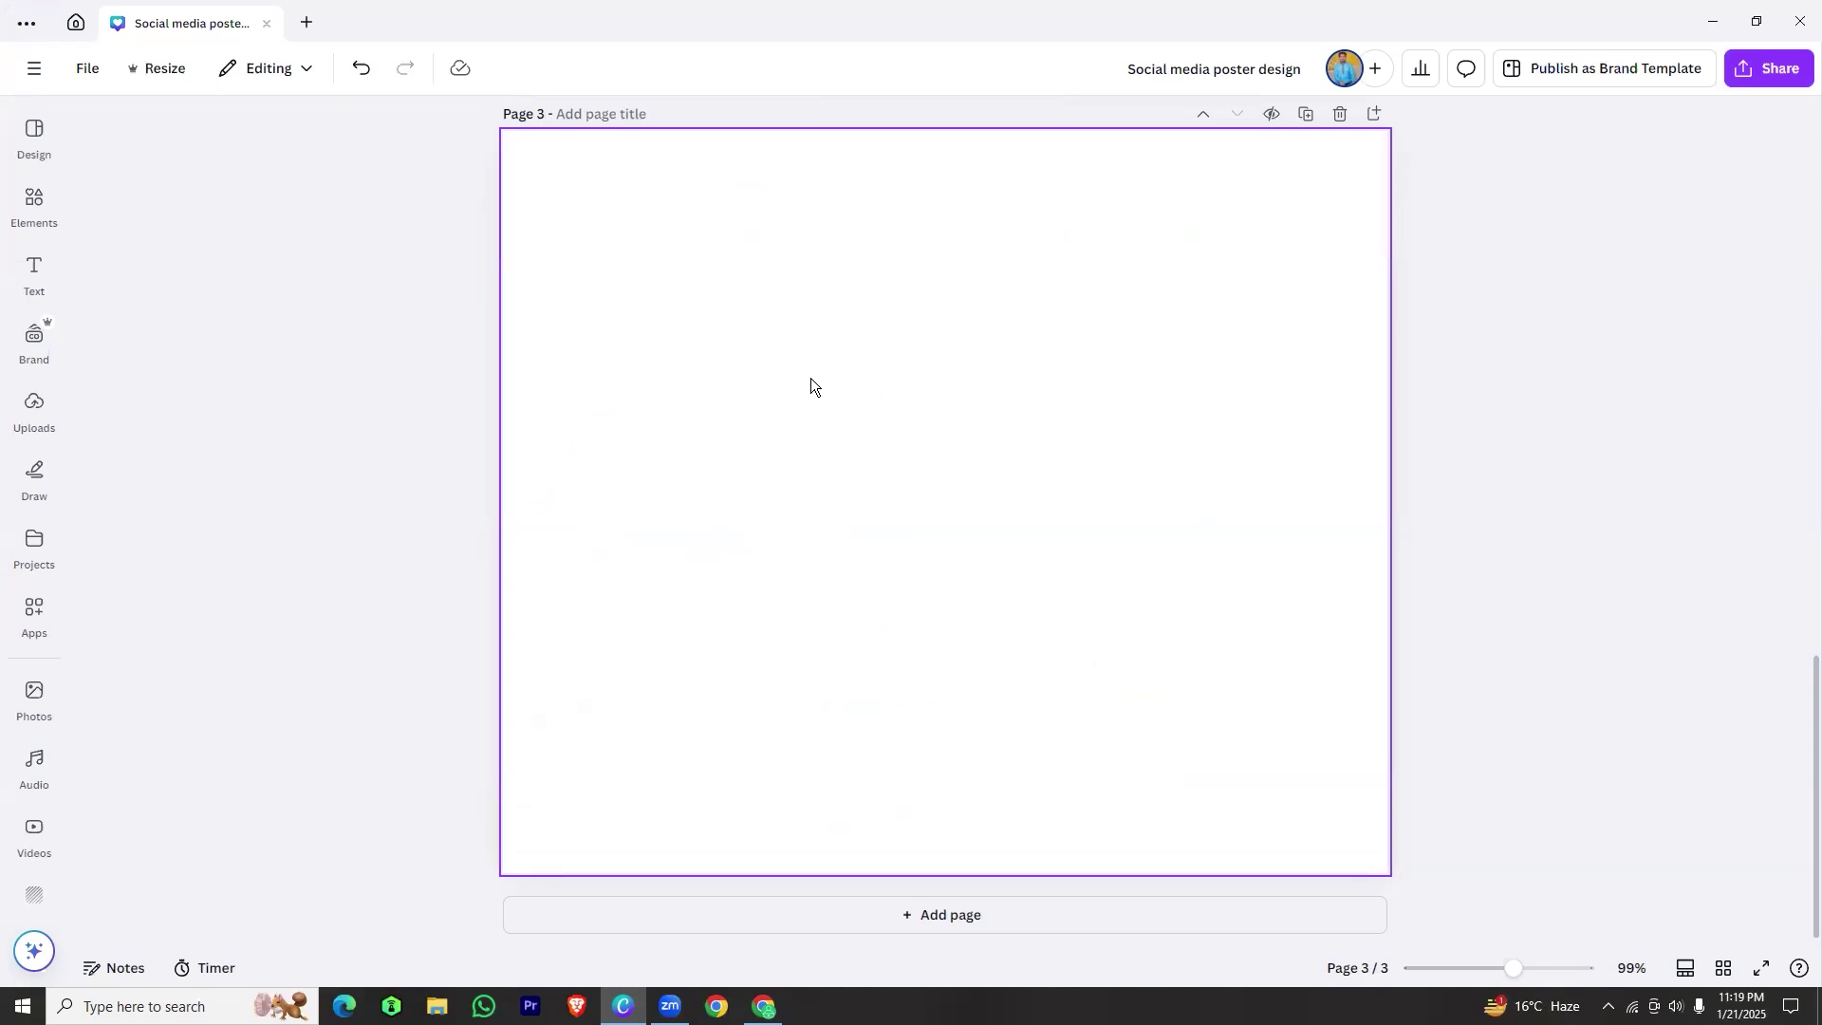
Switch to Chrome, replace the YouTube tab with a new one, and search Google Images for "shakib al hasan"
click(765, 1006)
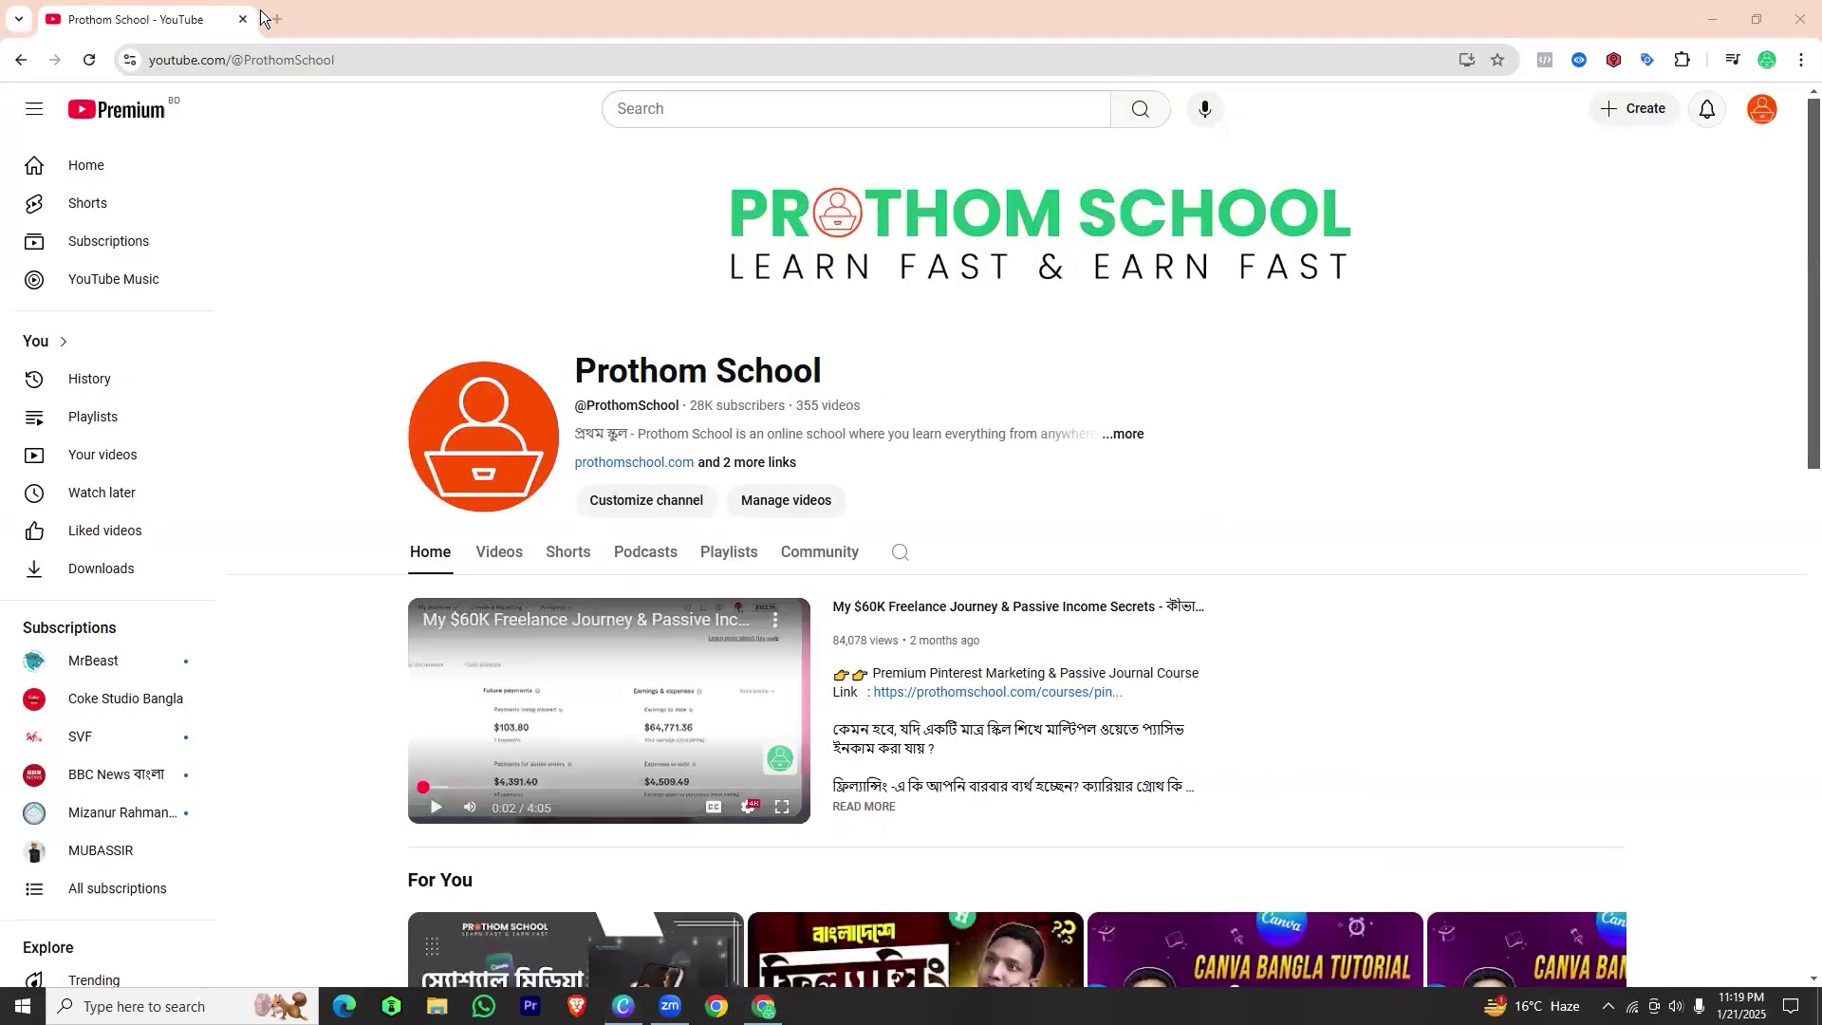
click(270, 19)
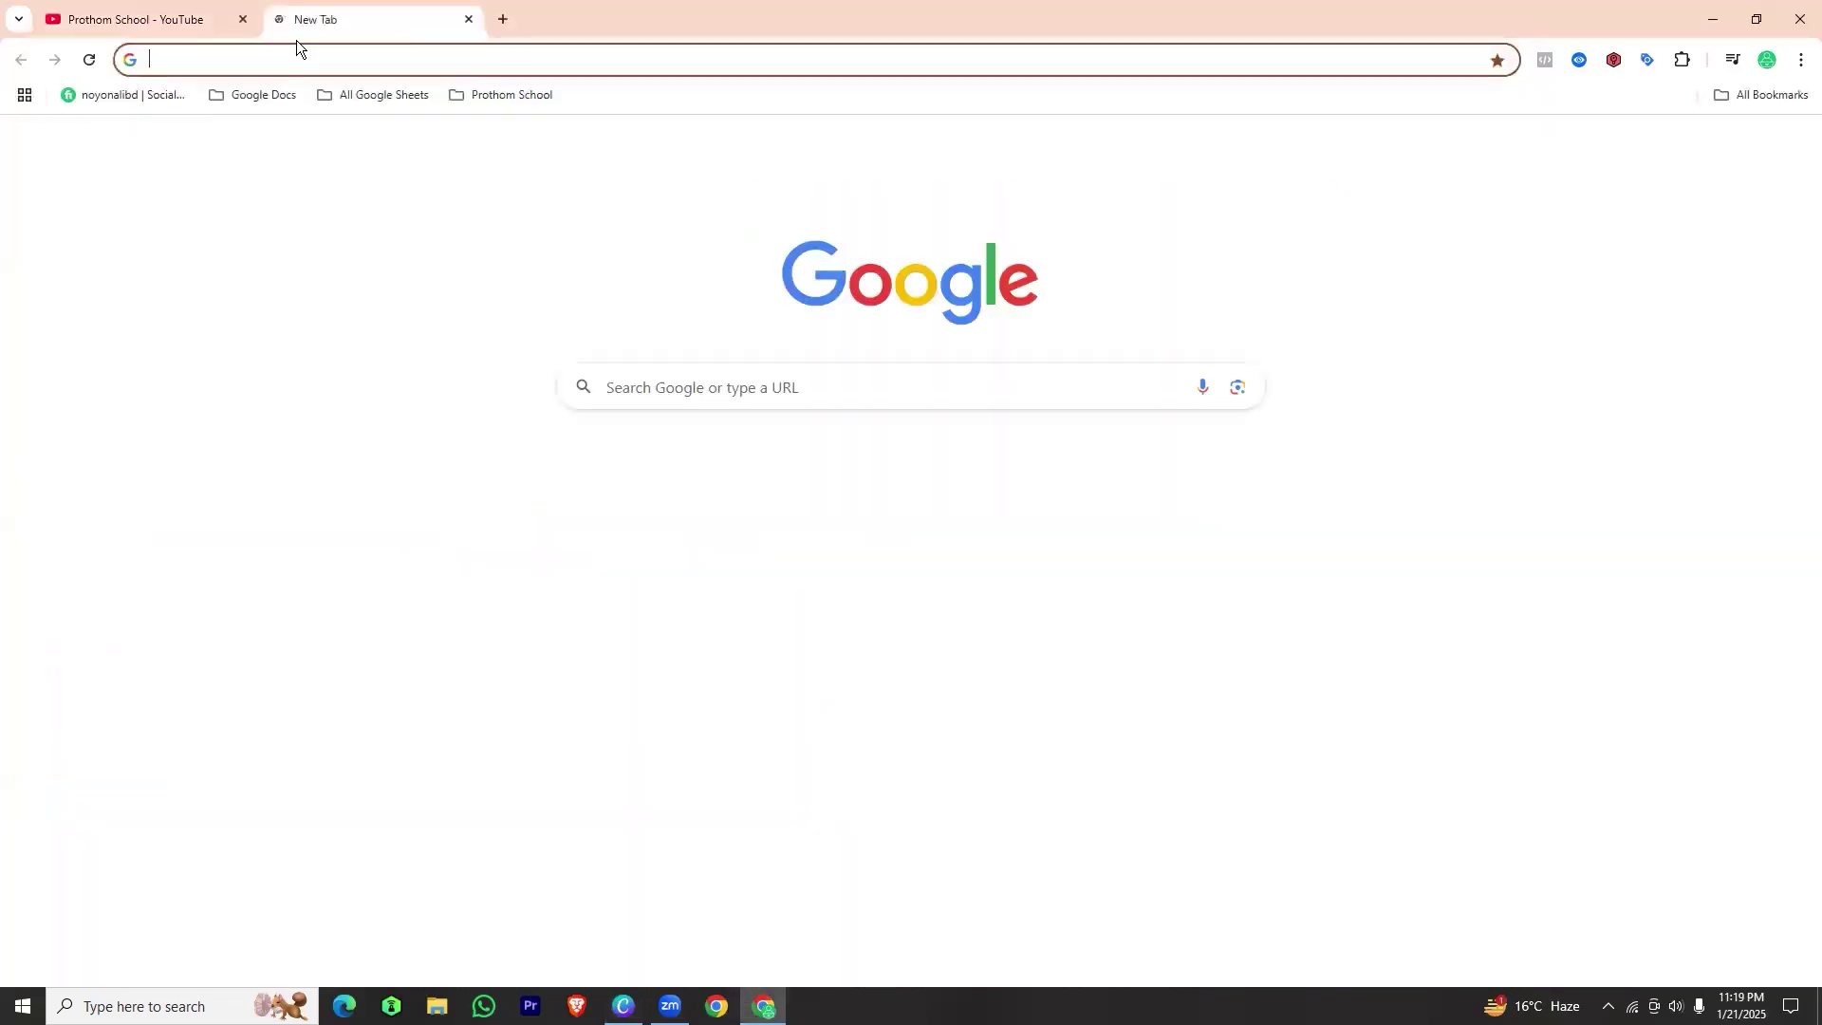
click(242, 19)
click(244, 65)
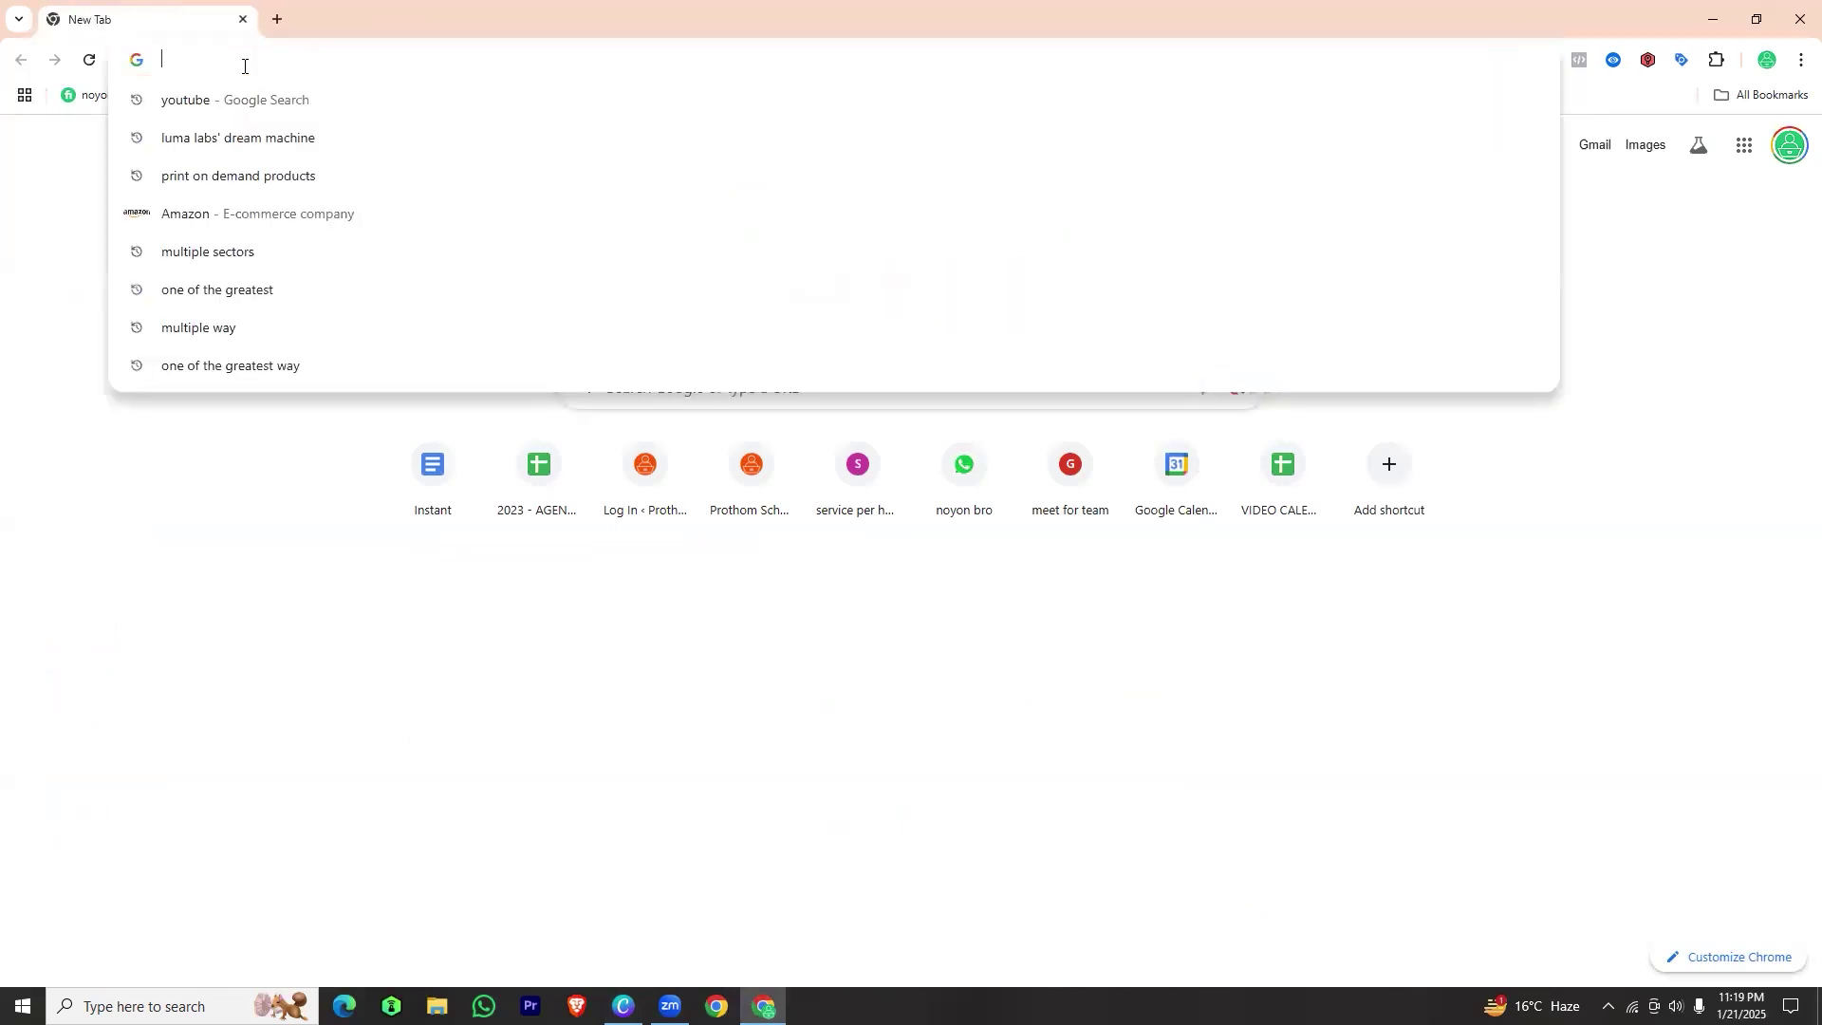
text(shakib a)
key(Return)
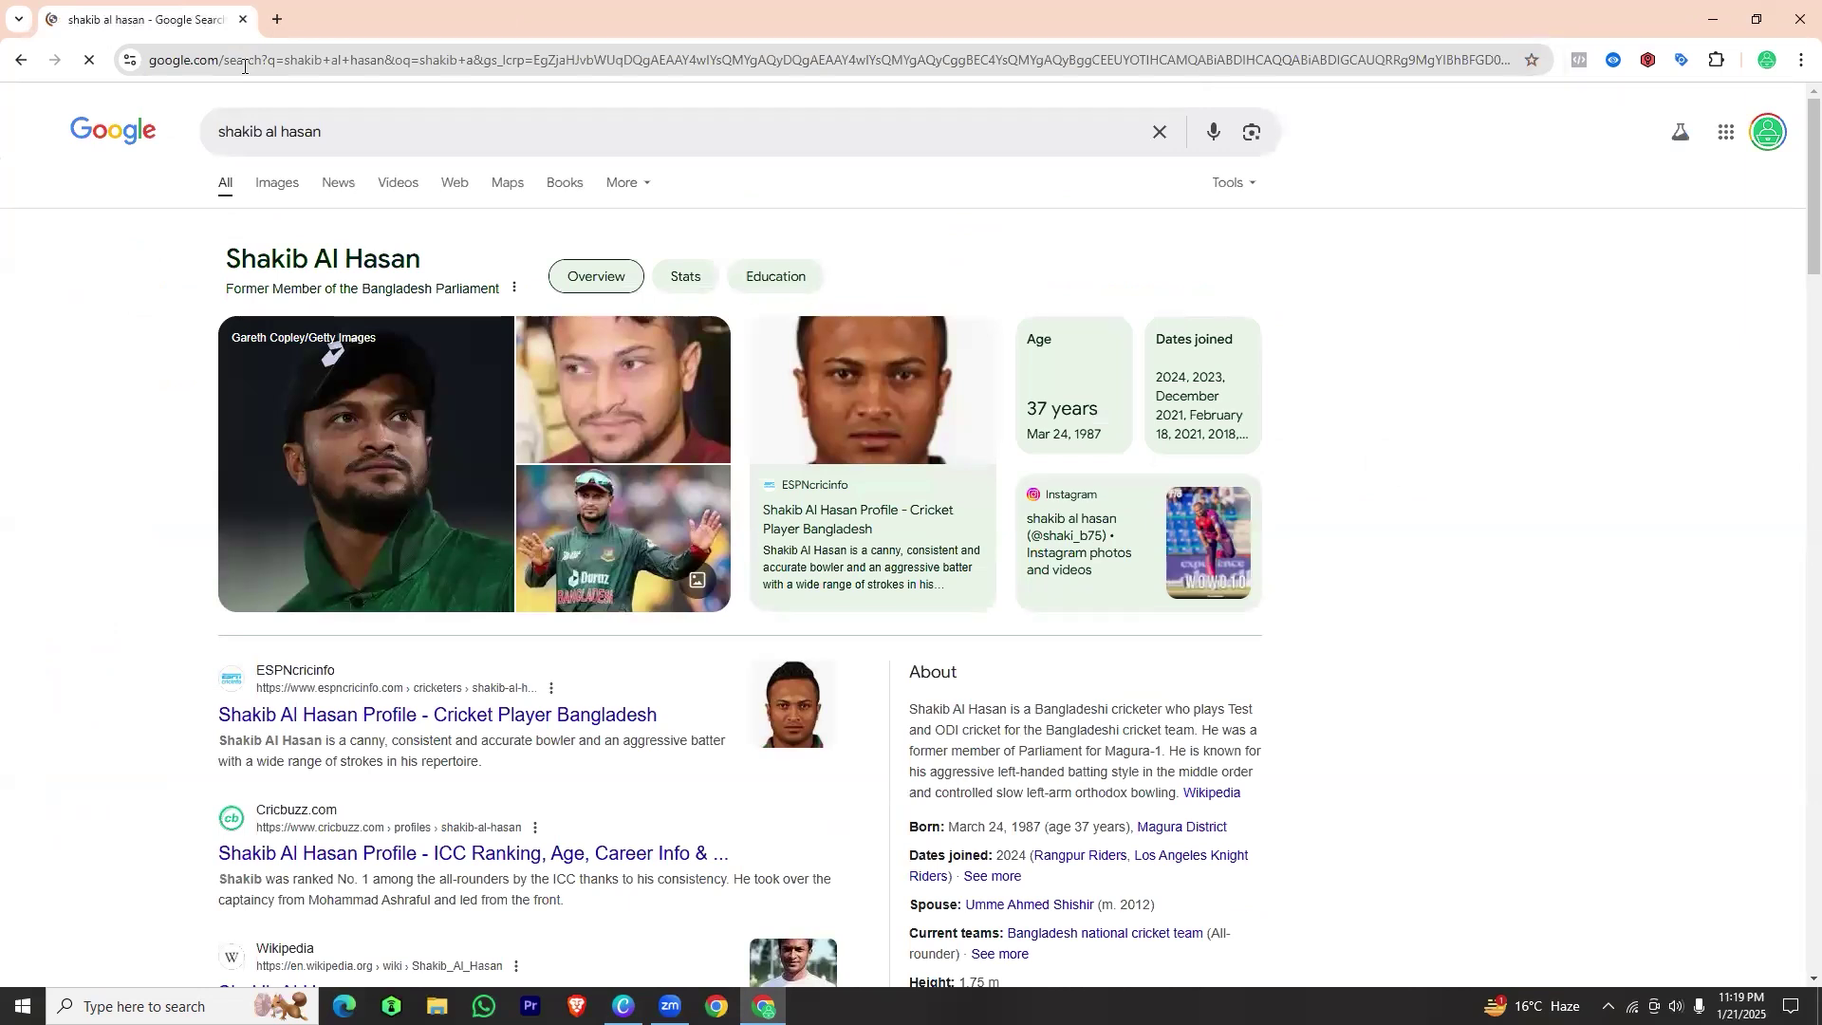
click(284, 182)
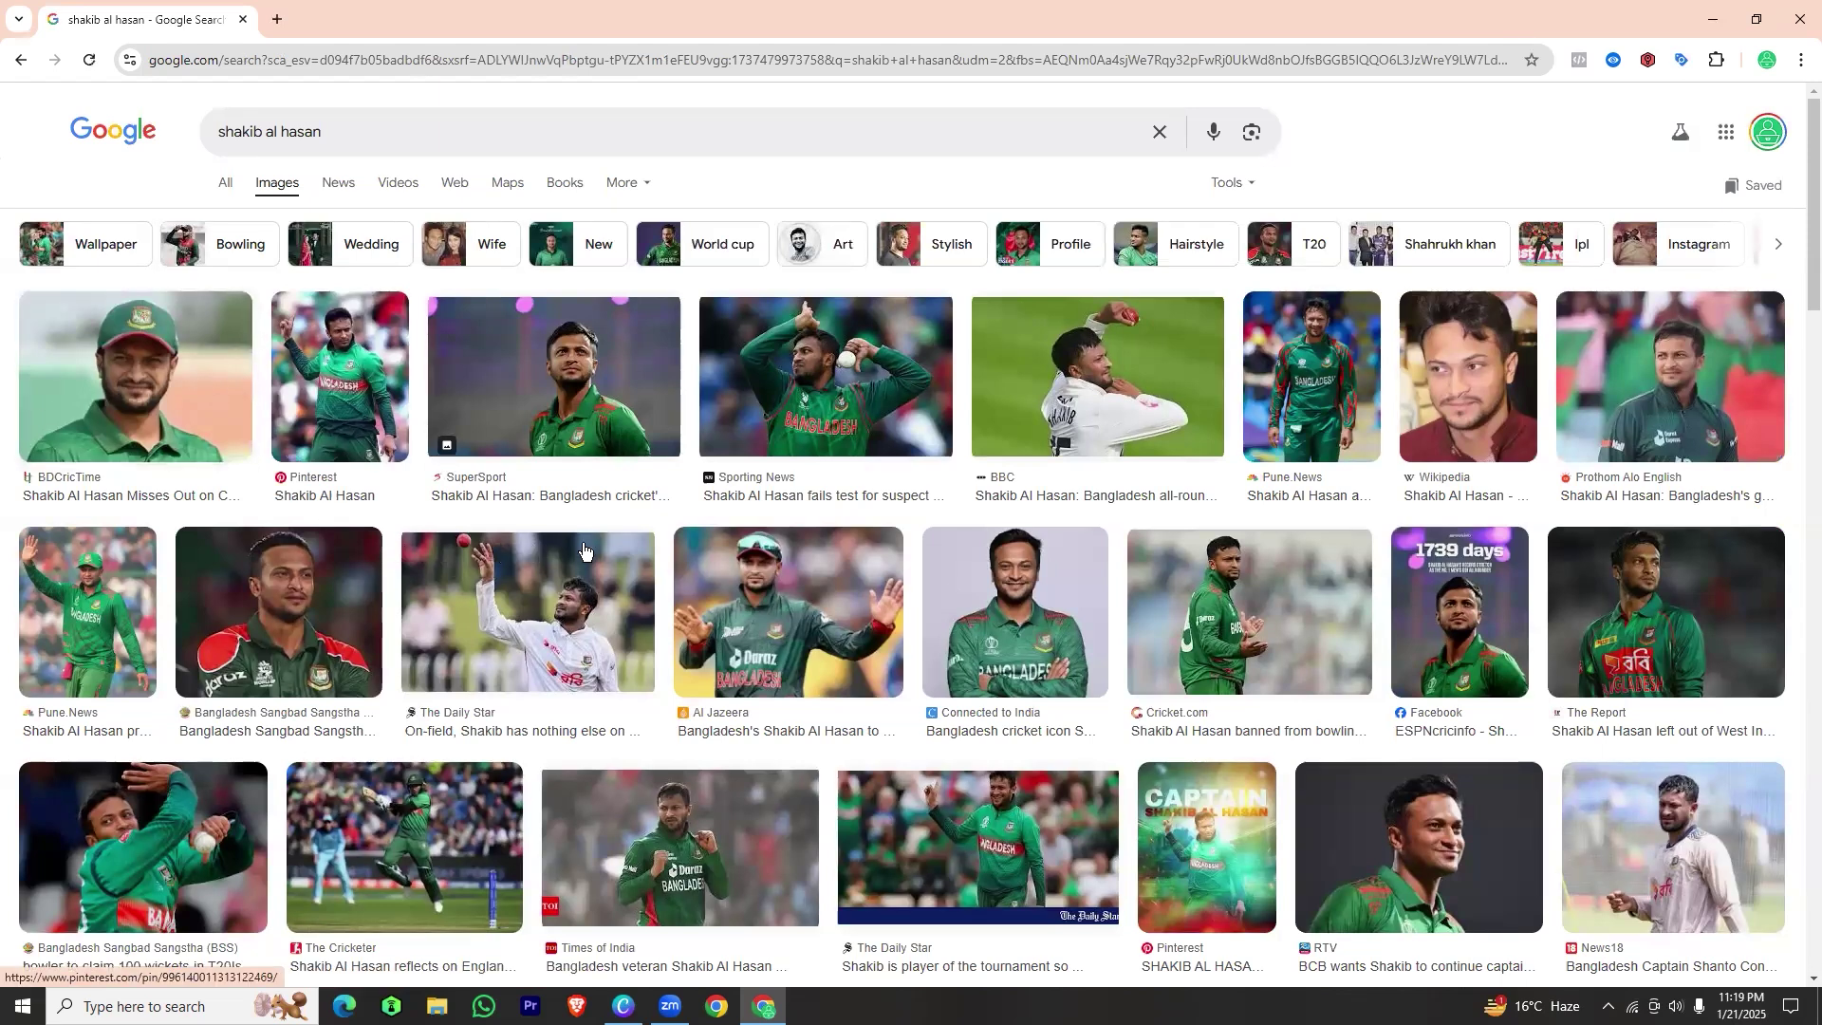
Copy the BDCricTime photo from the image results and paste it onto blank page 3 of the Canva design
right_click(126, 377)
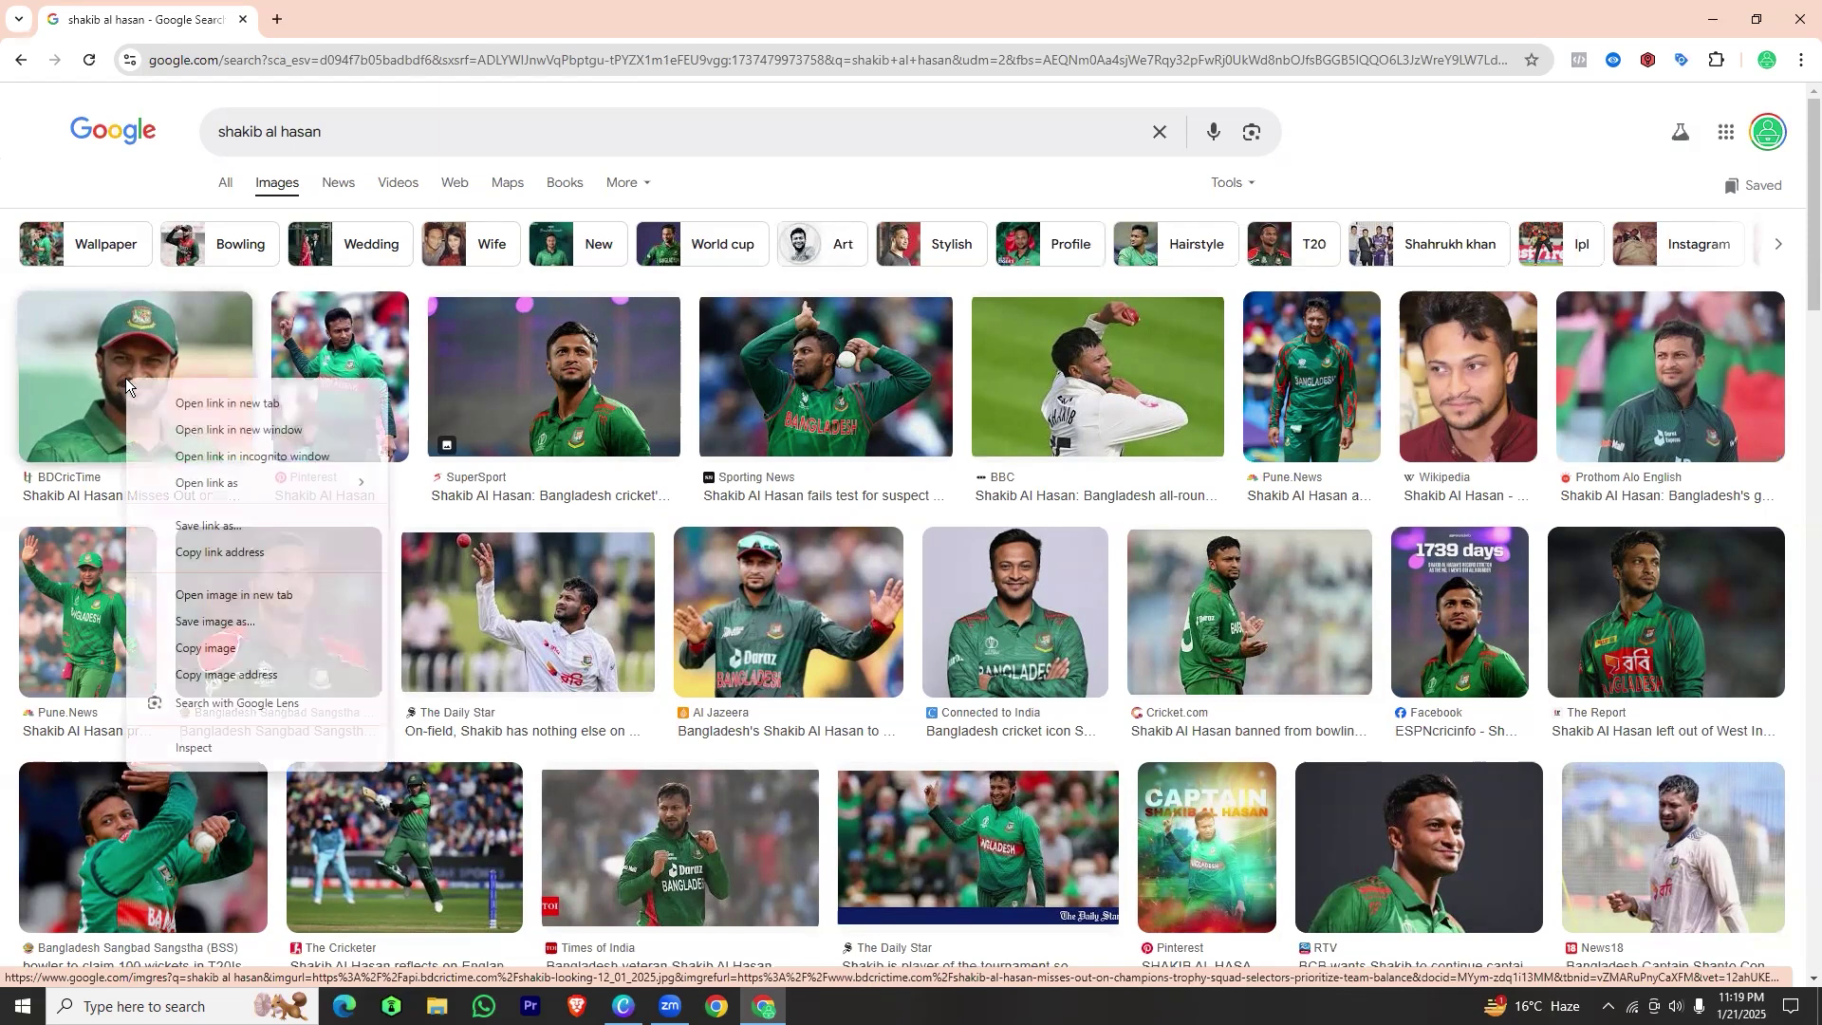
click(267, 646)
key(alt+Tab)
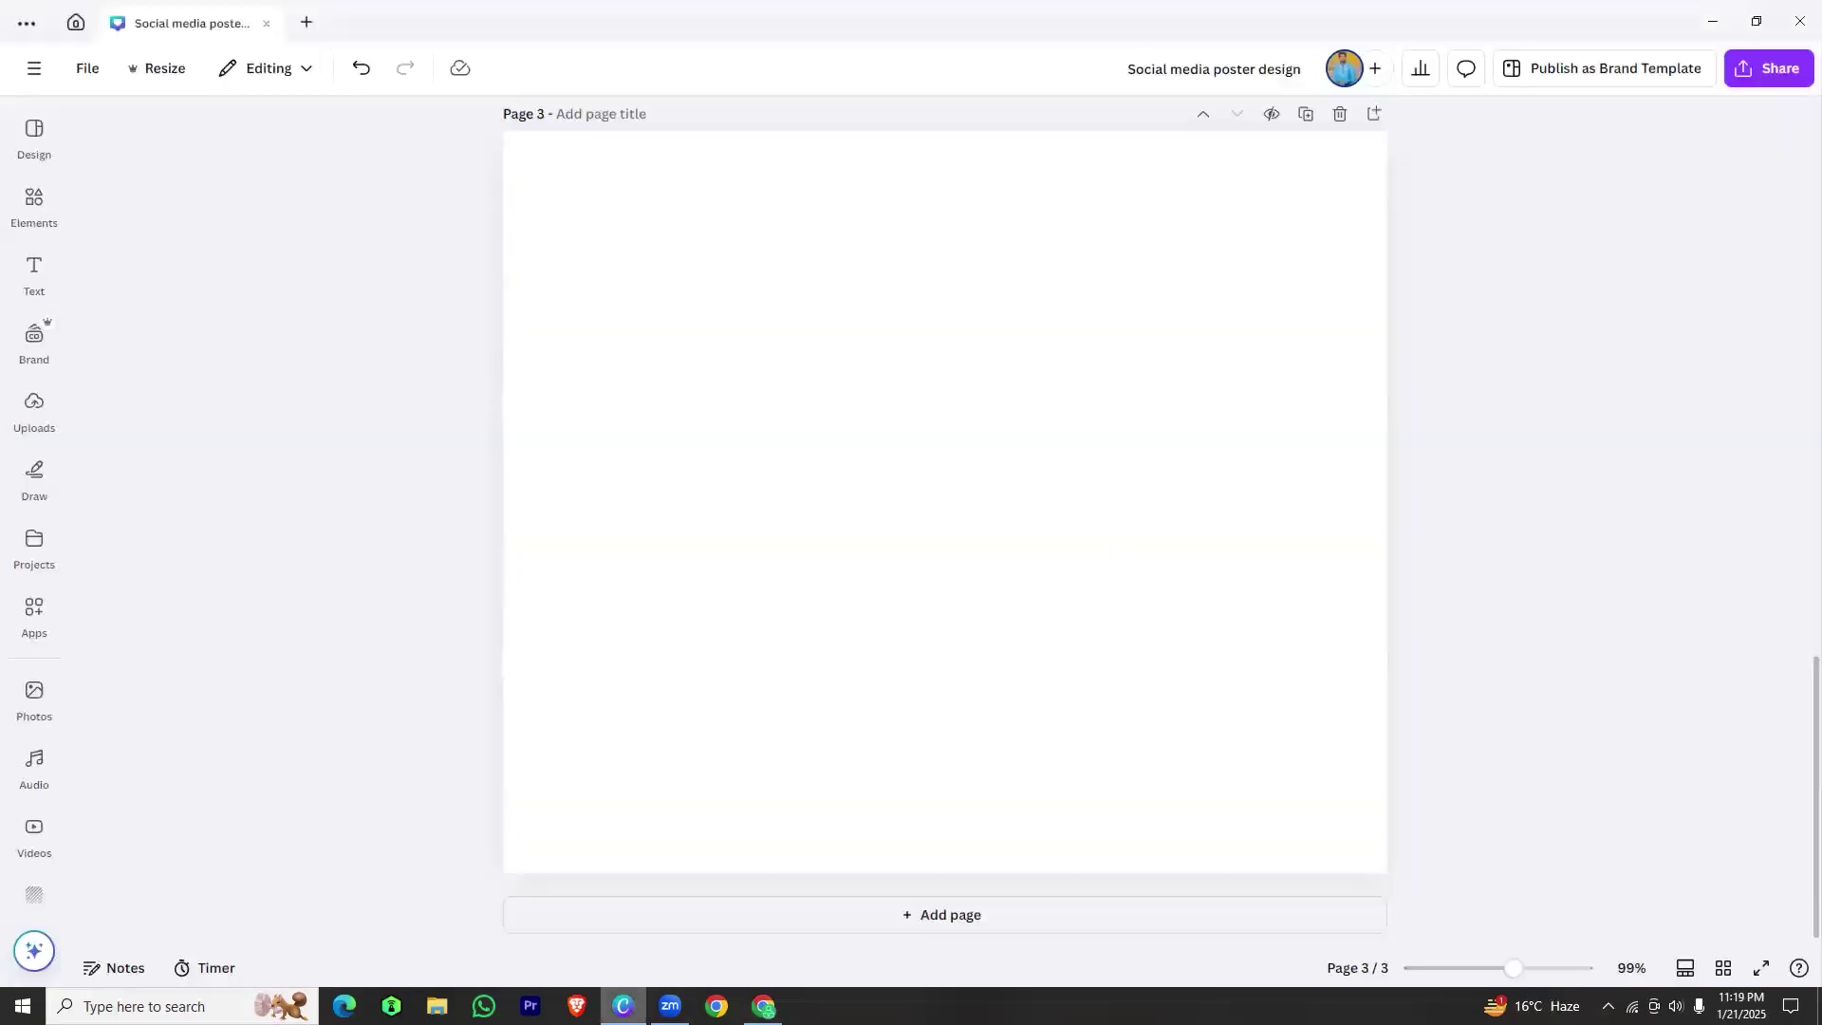
click(781, 431)
right_click(751, 318)
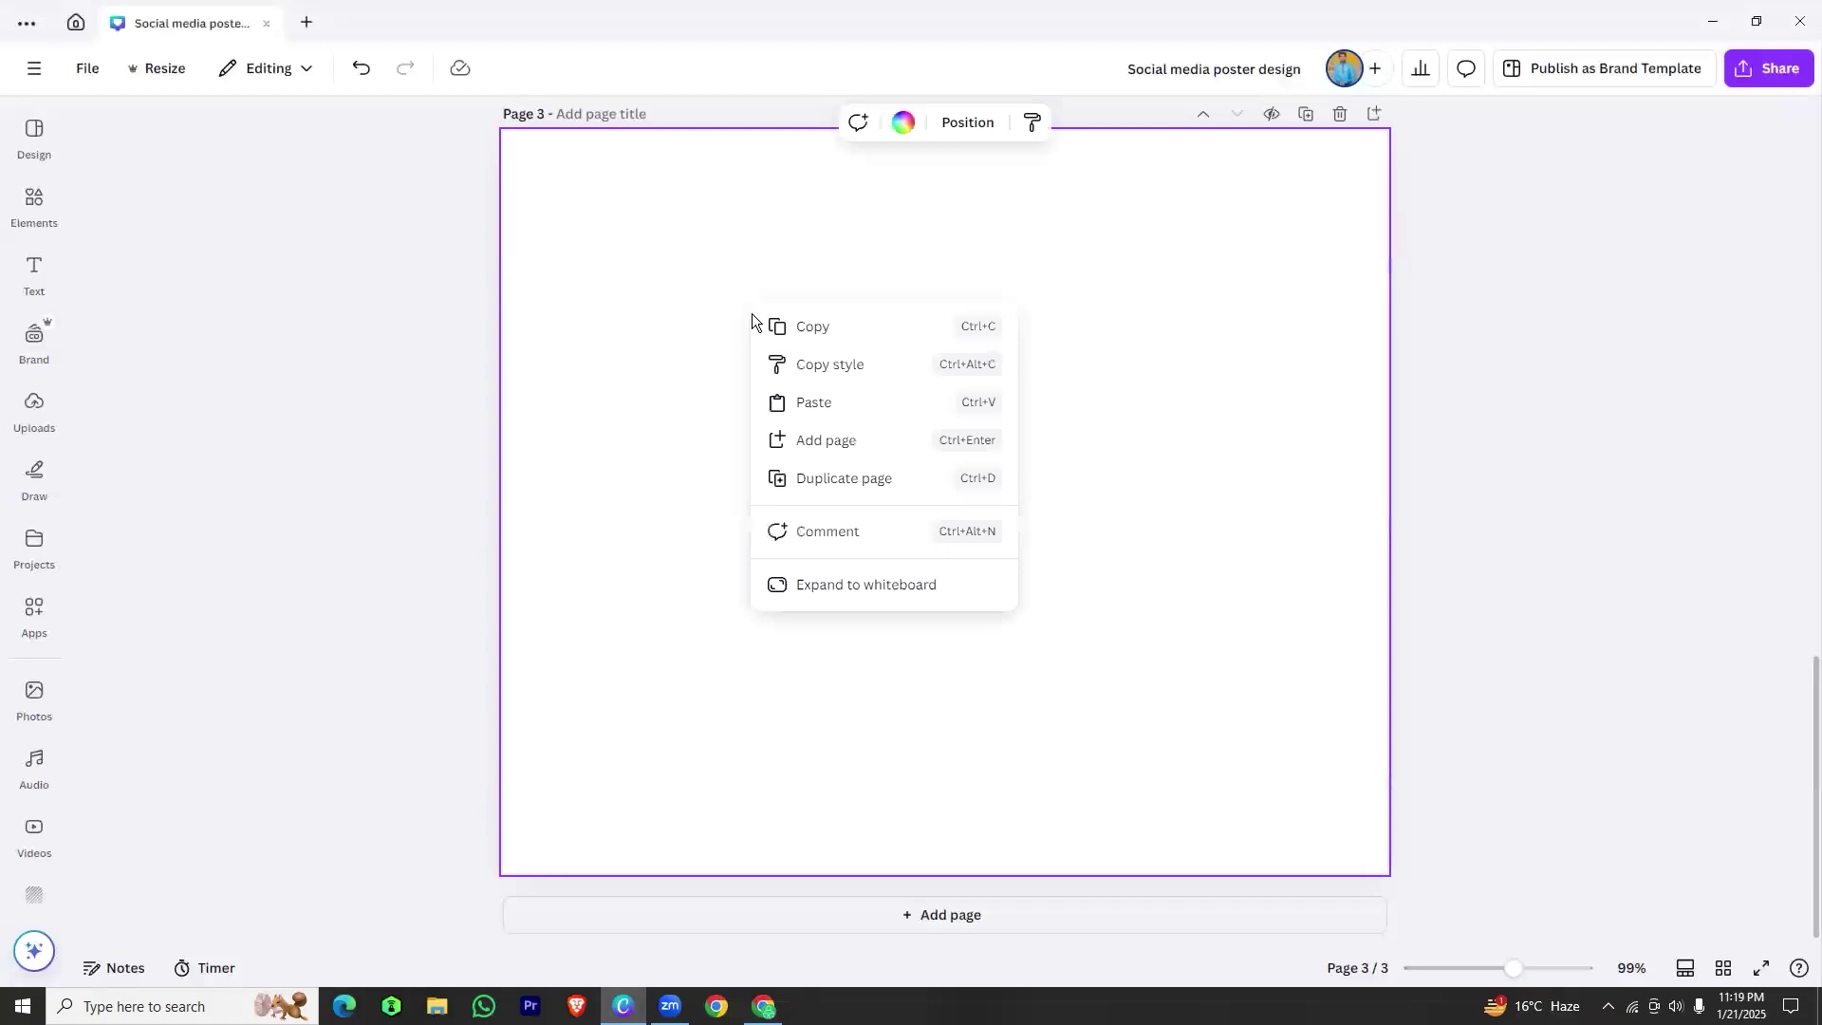
click(838, 409)
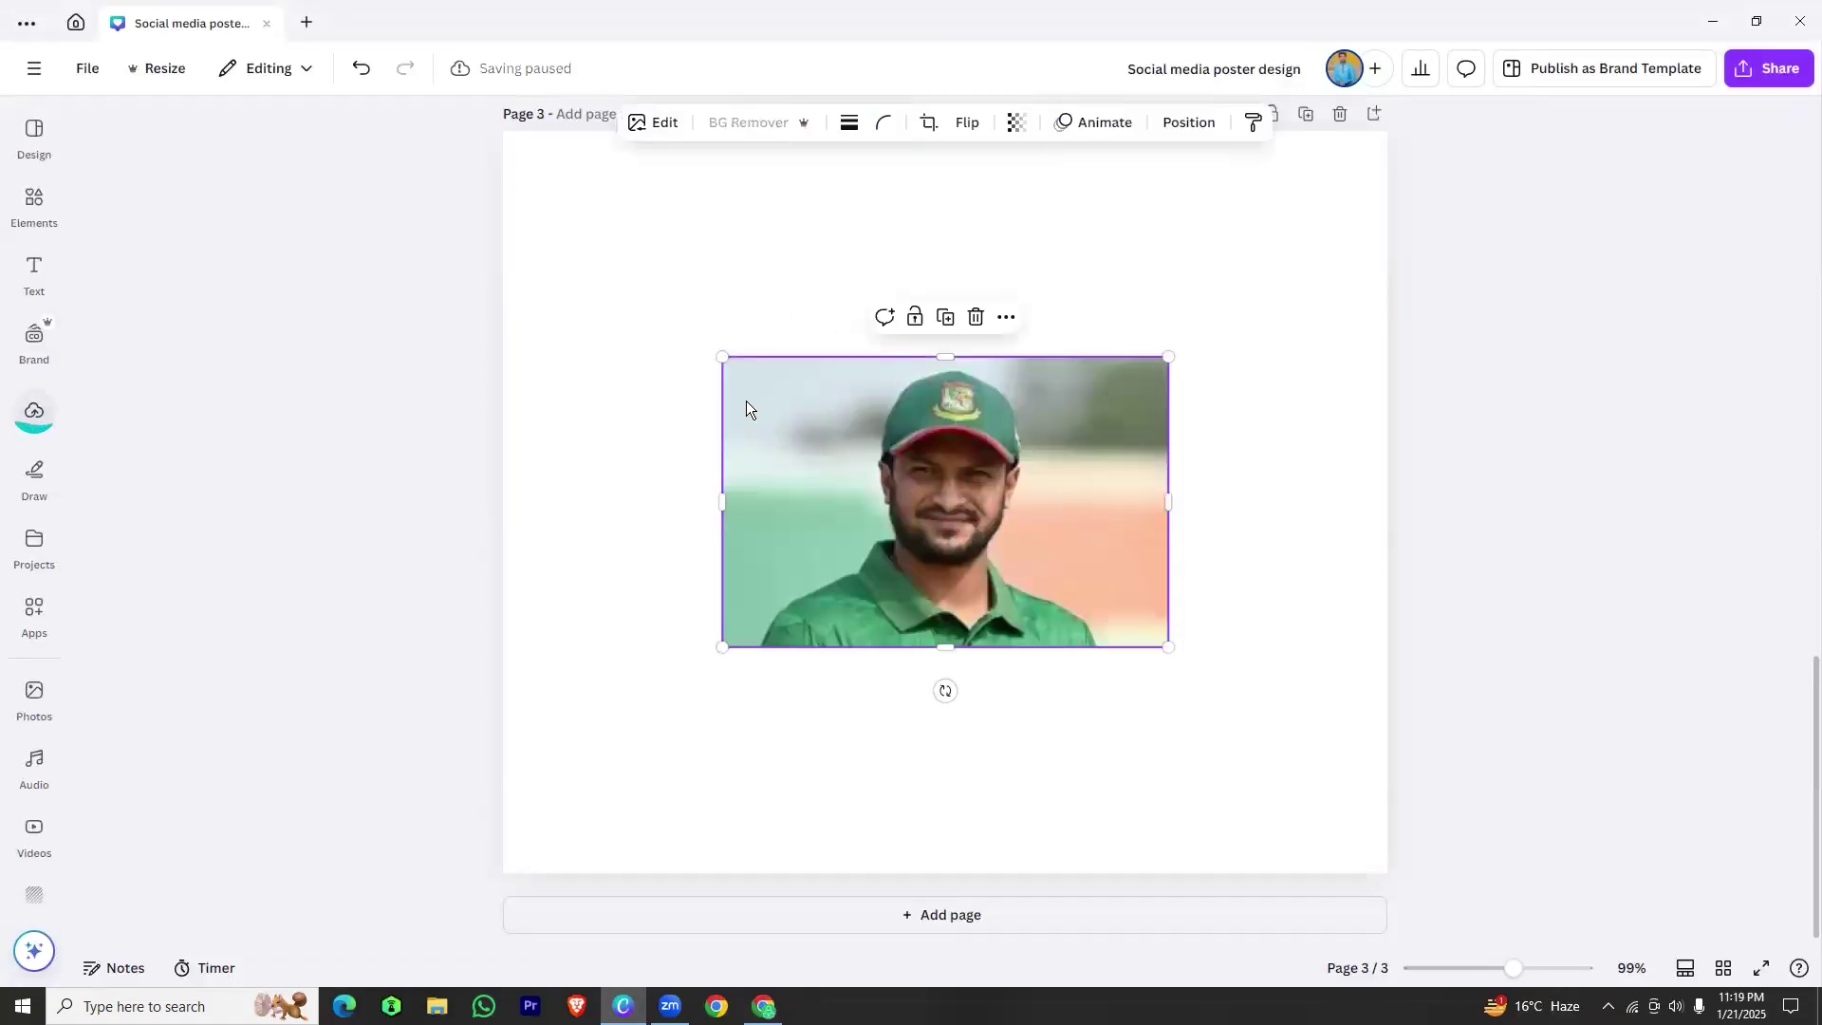
Enlarge and stretch the pasted photo until it covers all of page 3 from edge to edge
drag(724, 358, 503, 211)
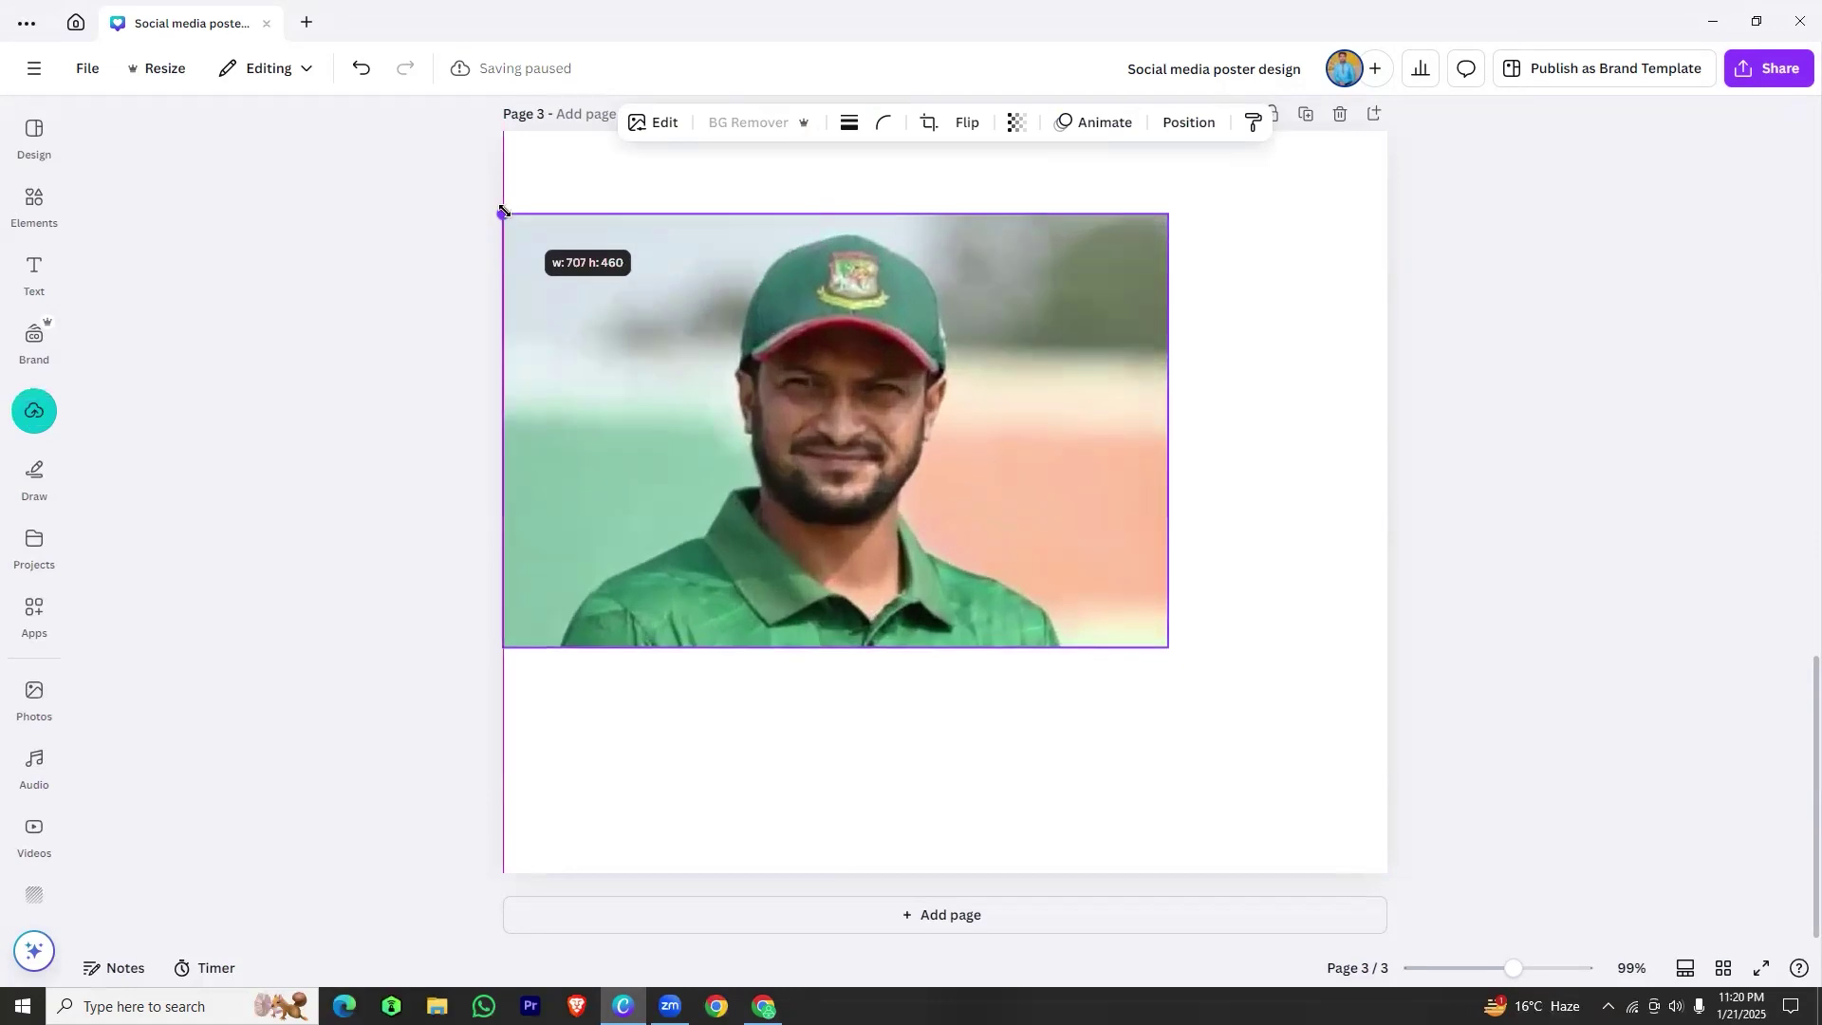
drag(1168, 646, 1390, 803)
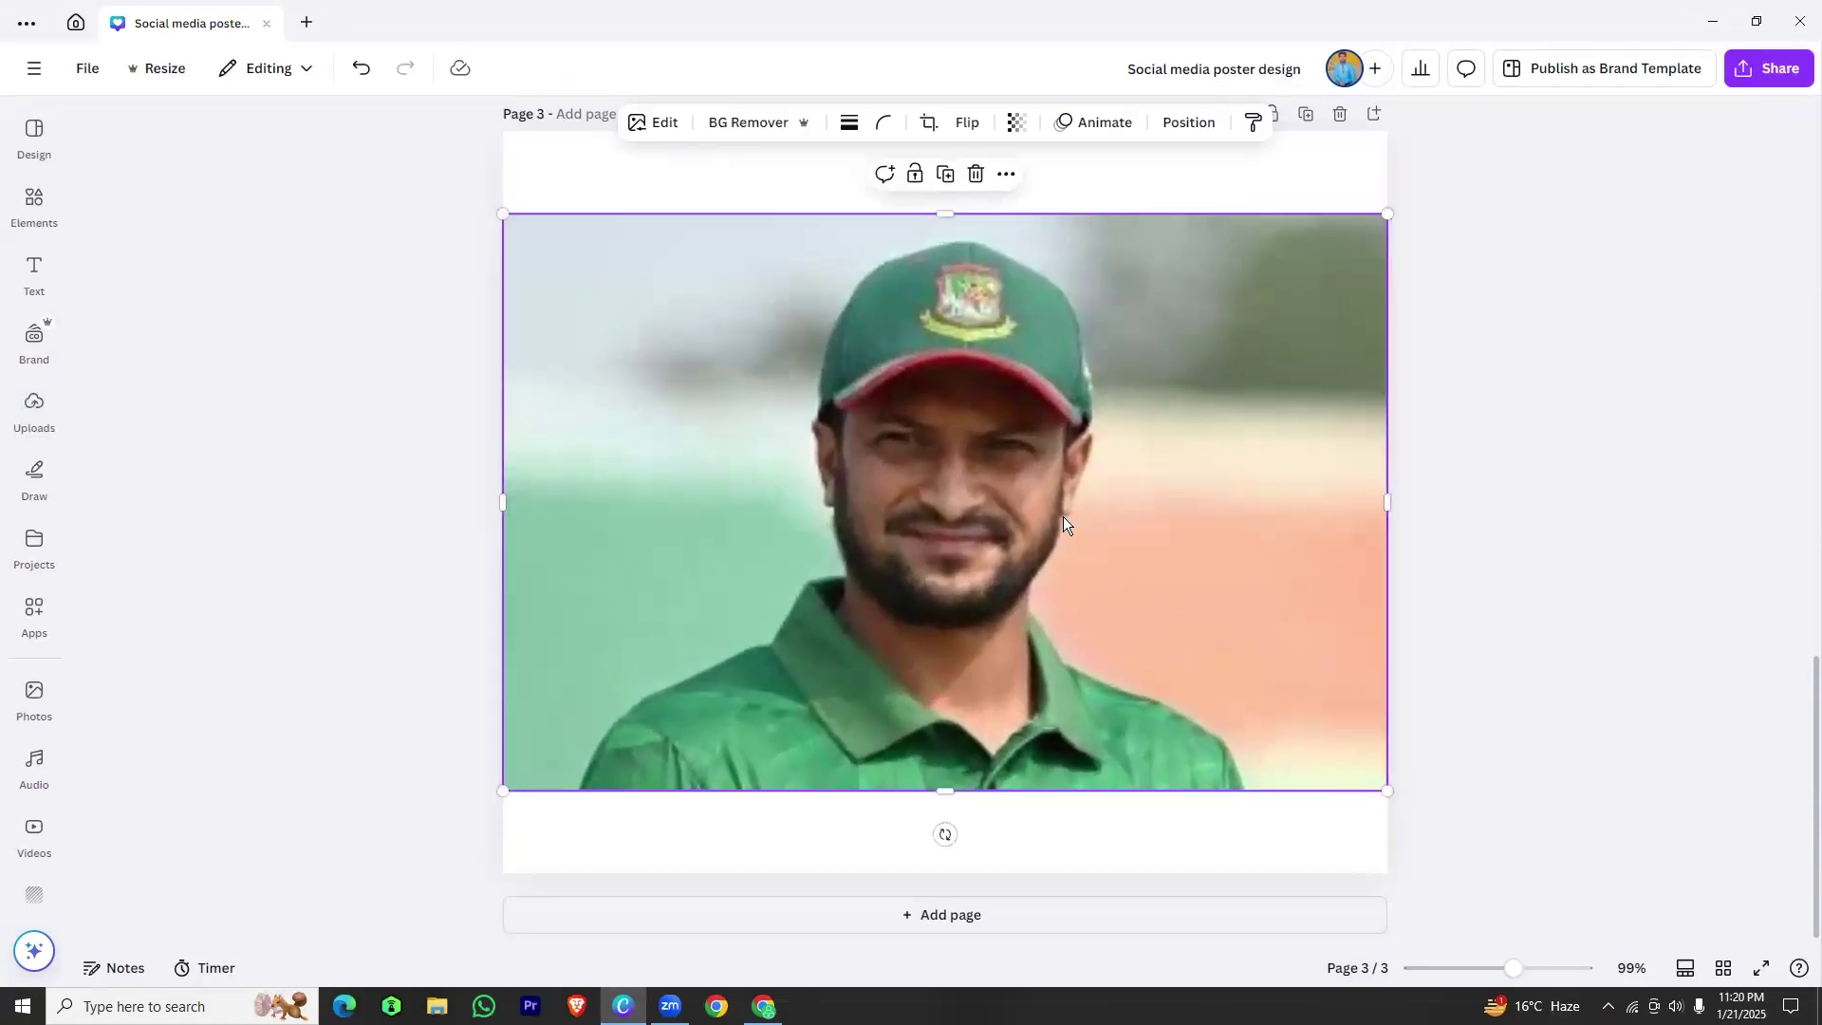
drag(942, 213, 943, 131)
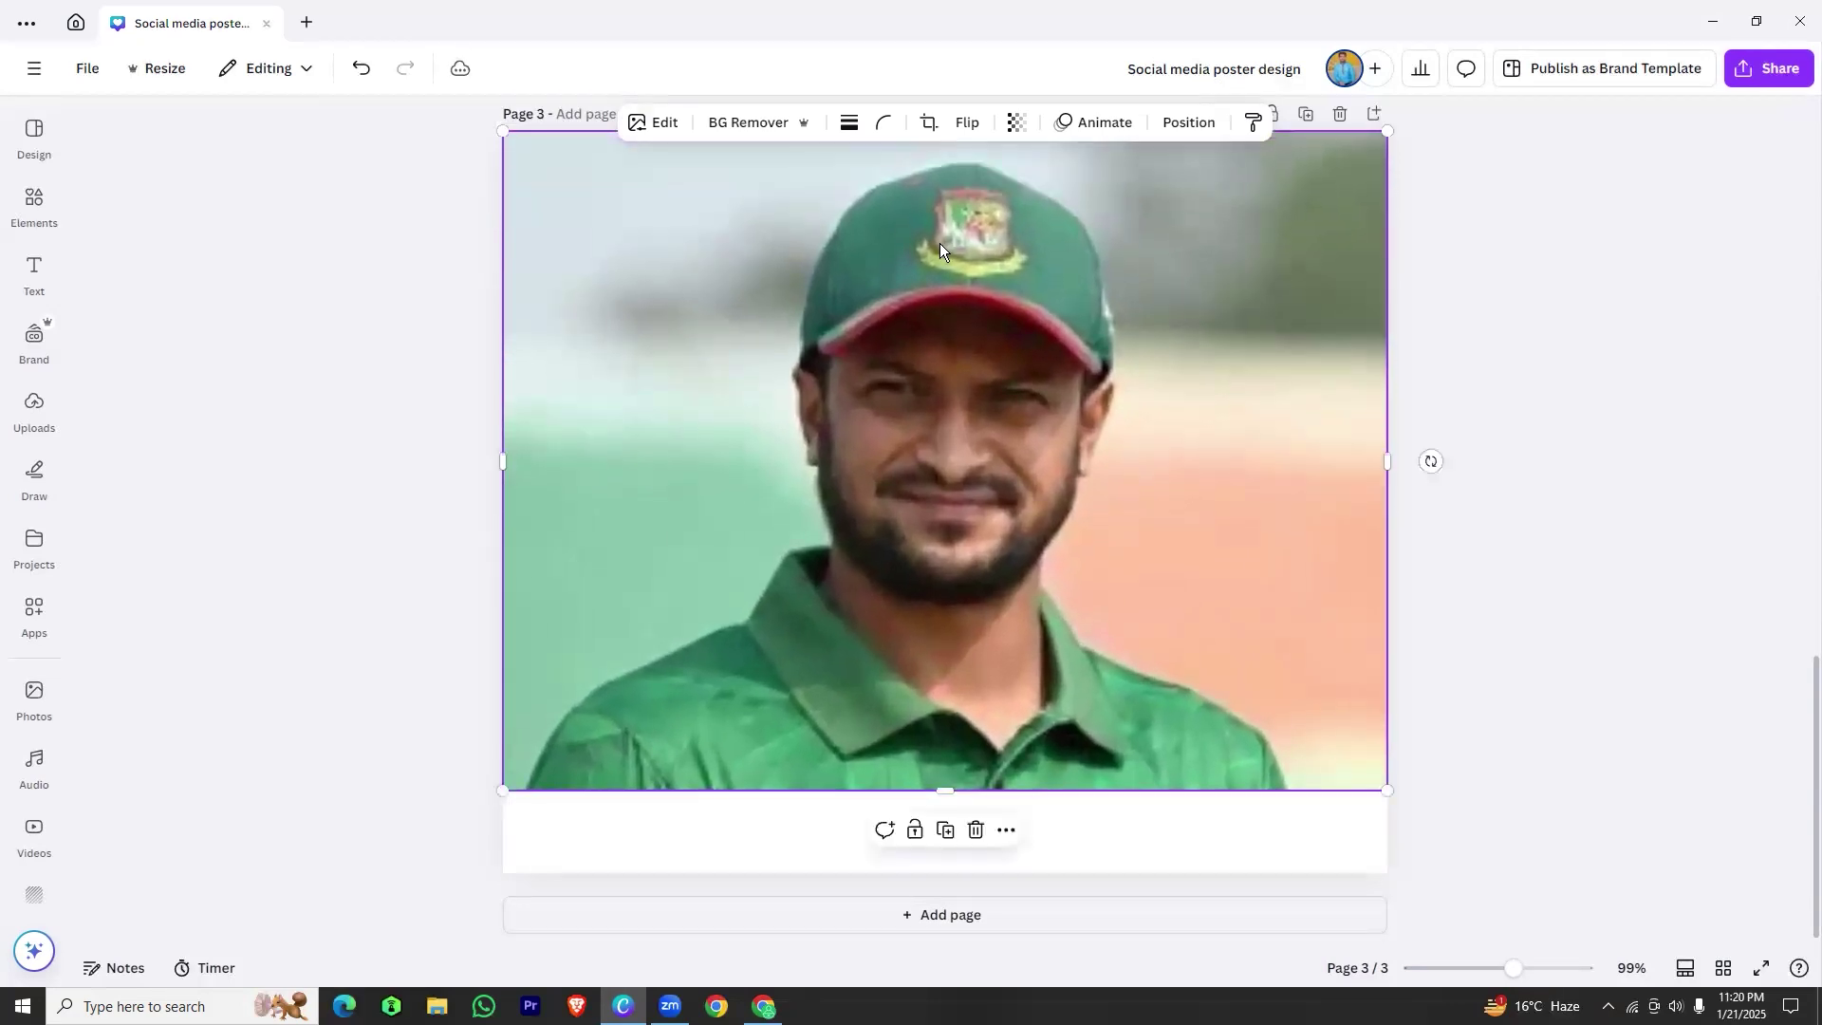
drag(944, 791, 939, 871)
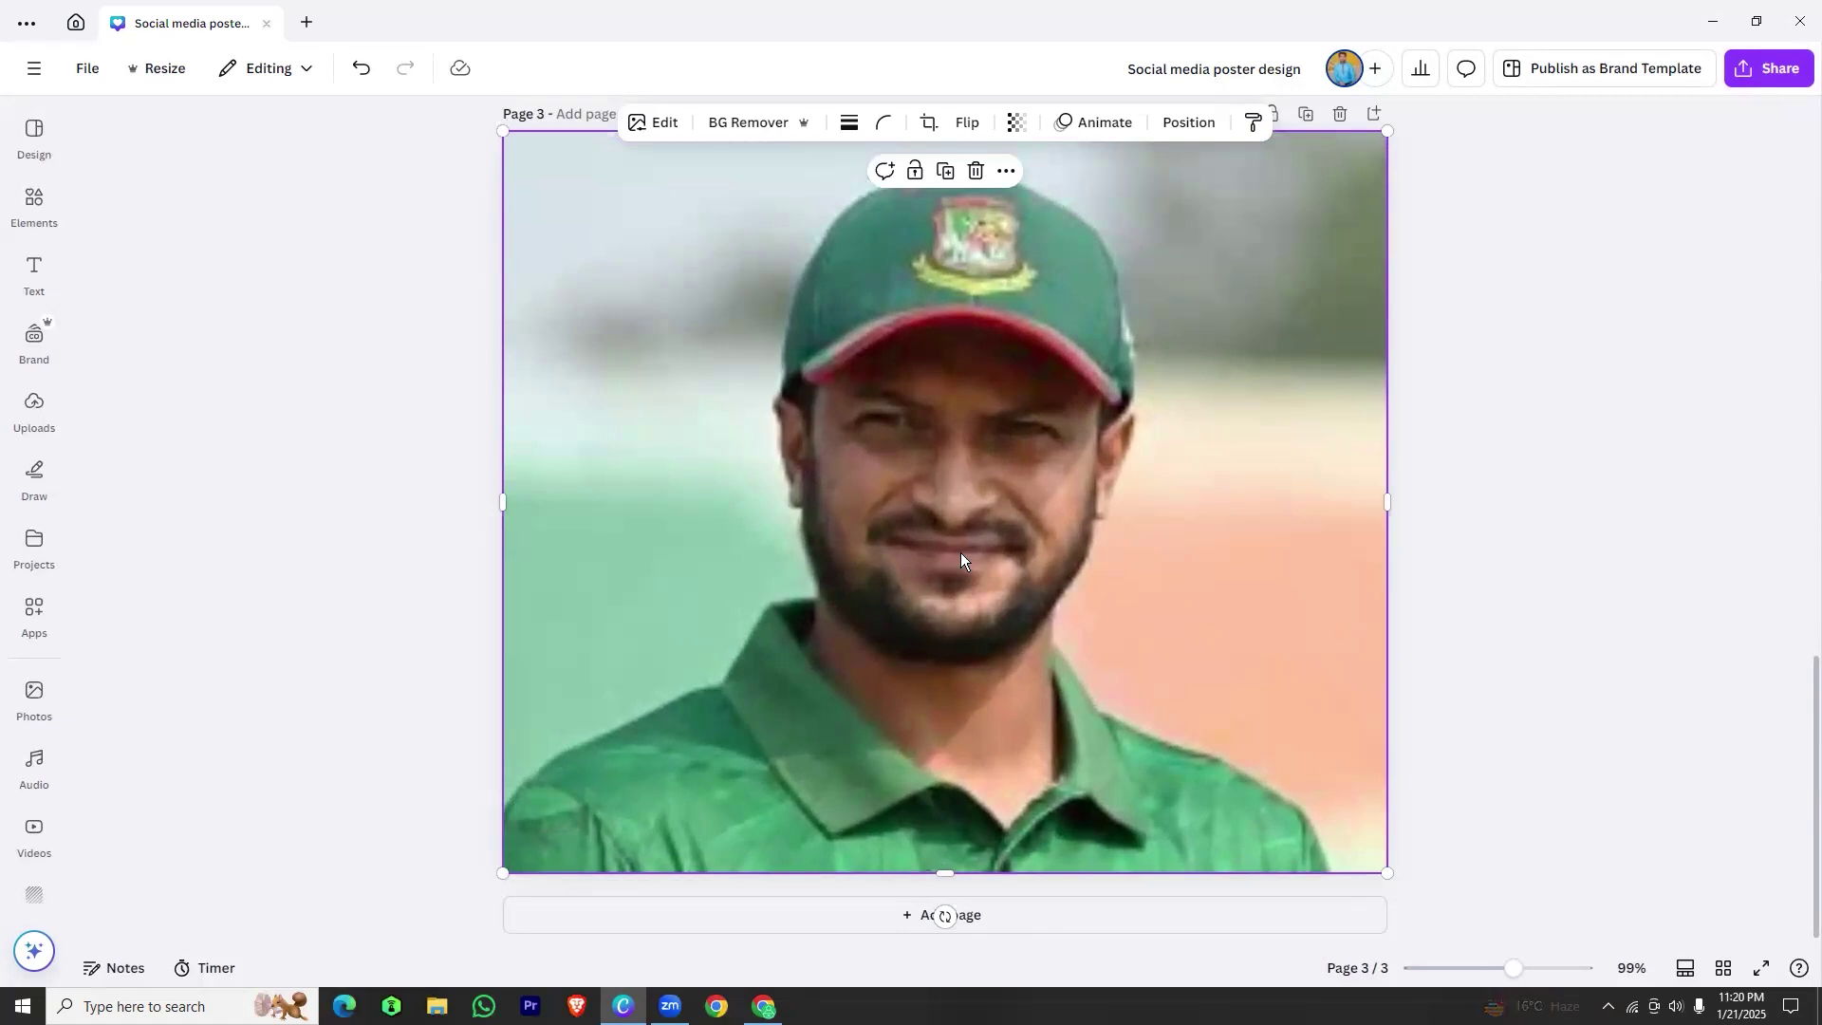
scroll(890, 470, up, 5)
scroll(921, 478, down, 5)
click(1501, 577)
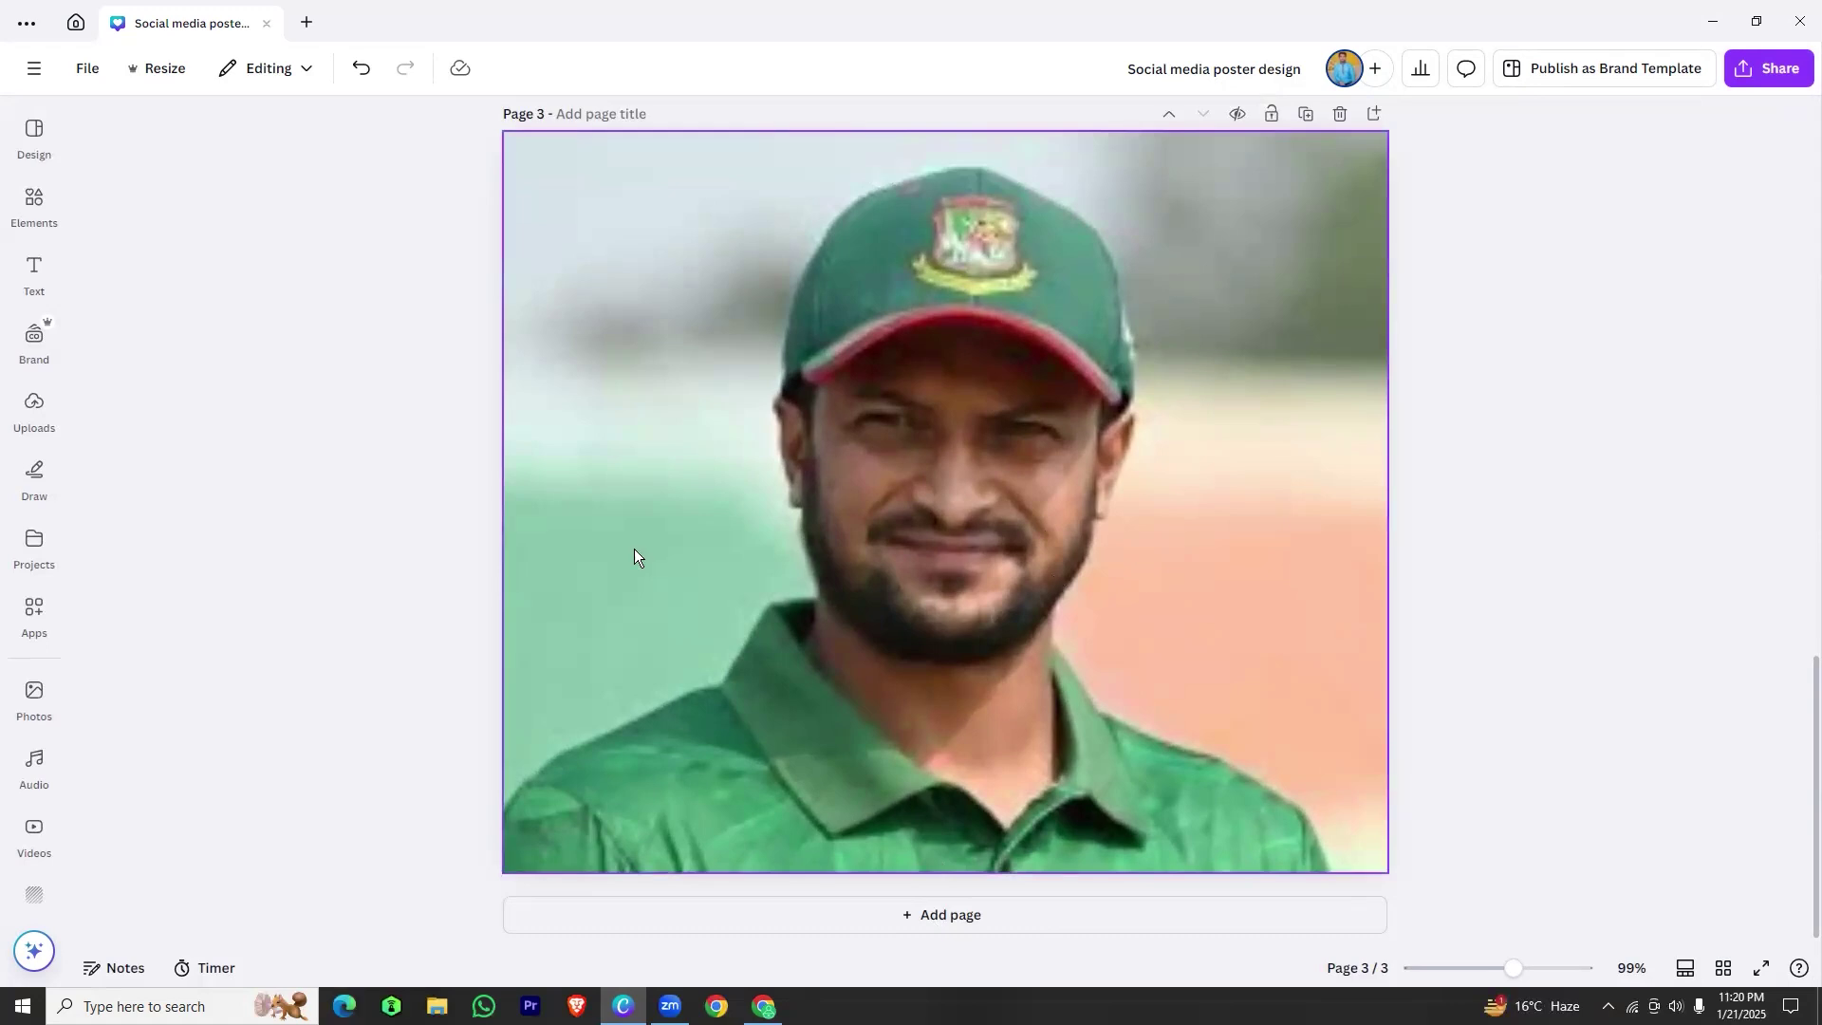
click(34, 334)
scroll(34, 375, down, 4)
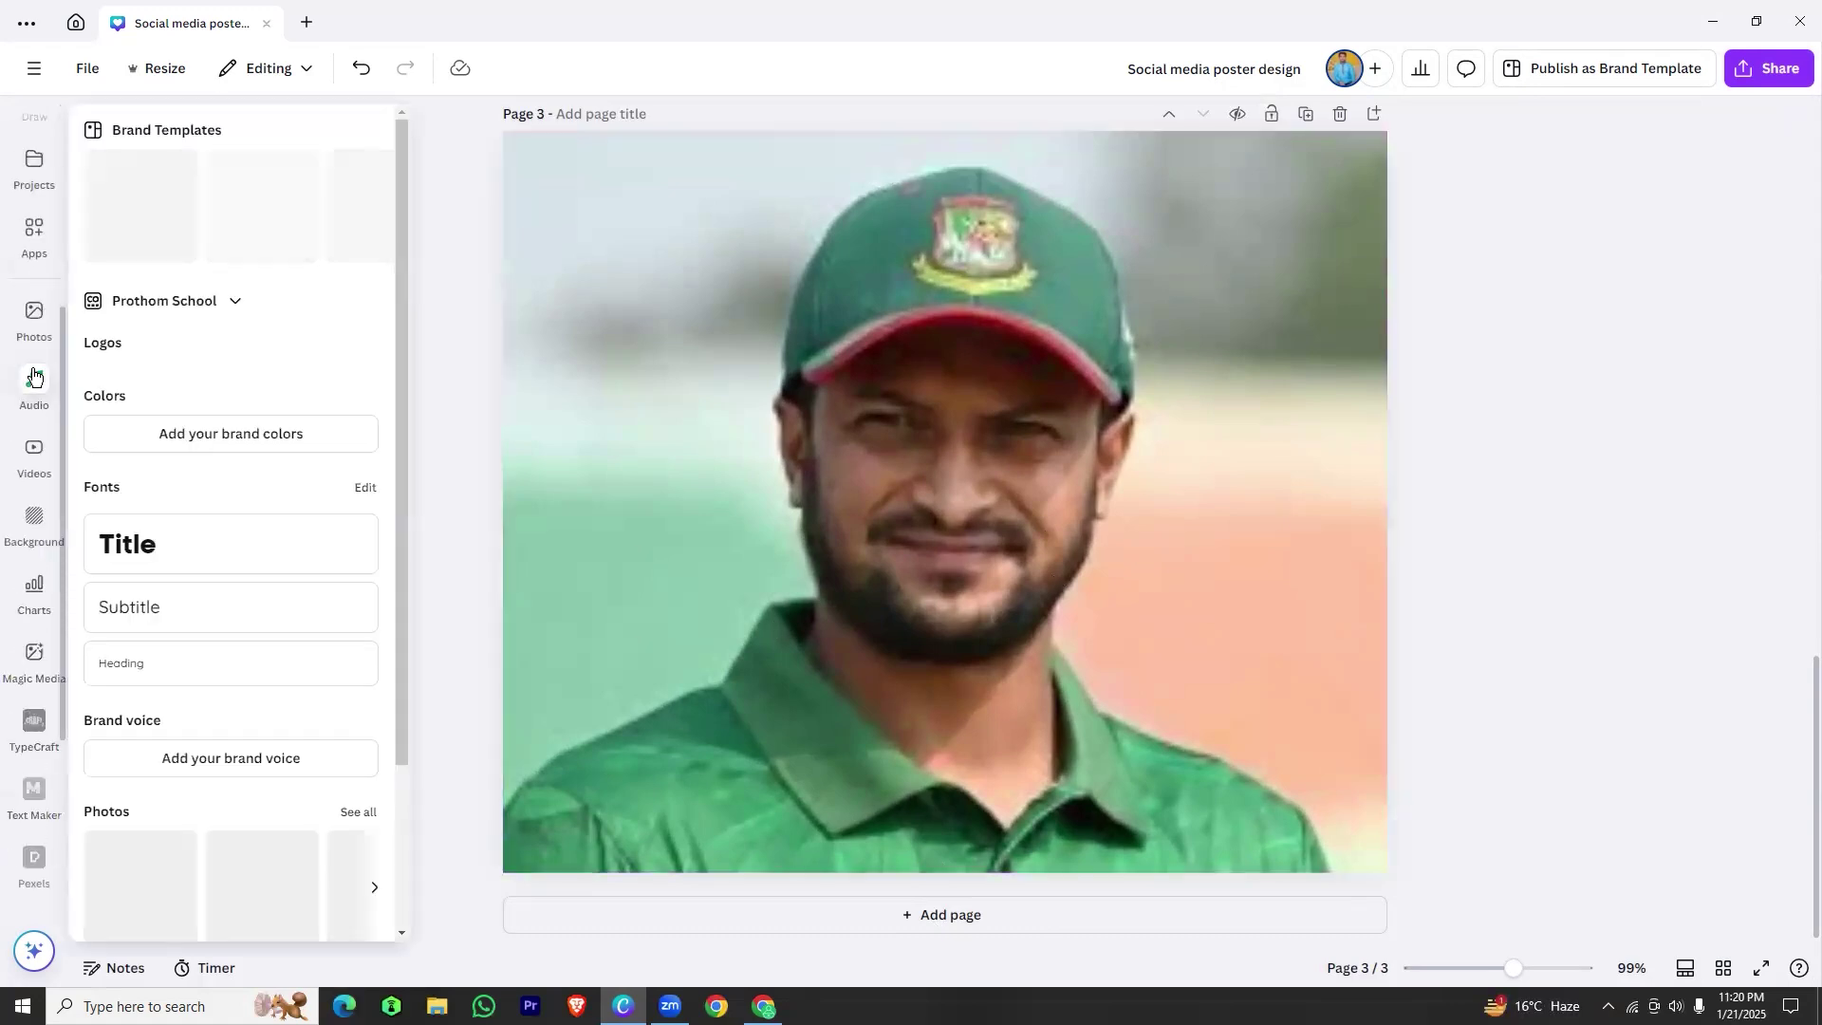
click(34, 379)
click(33, 517)
click(33, 451)
scroll(33, 437, up, 4)
click(35, 408)
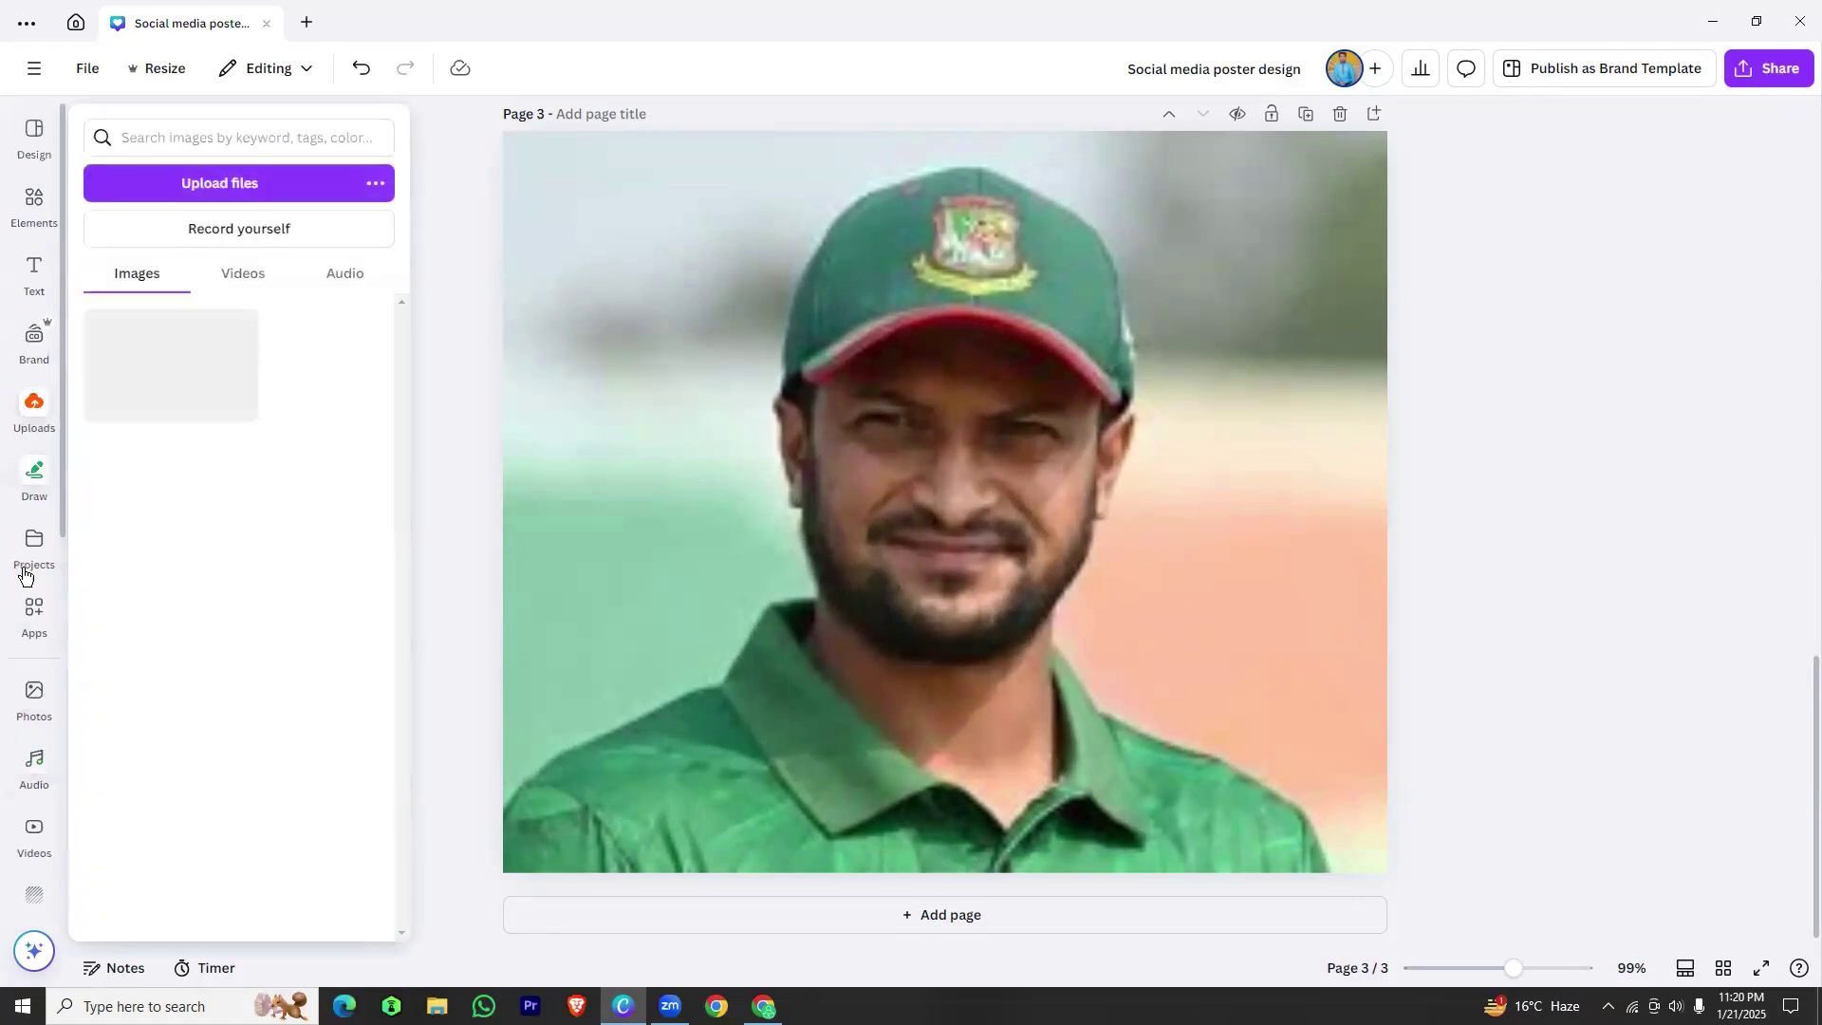
Search the Canva apps for "image up" and open the Image Upscaler app
click(33, 615)
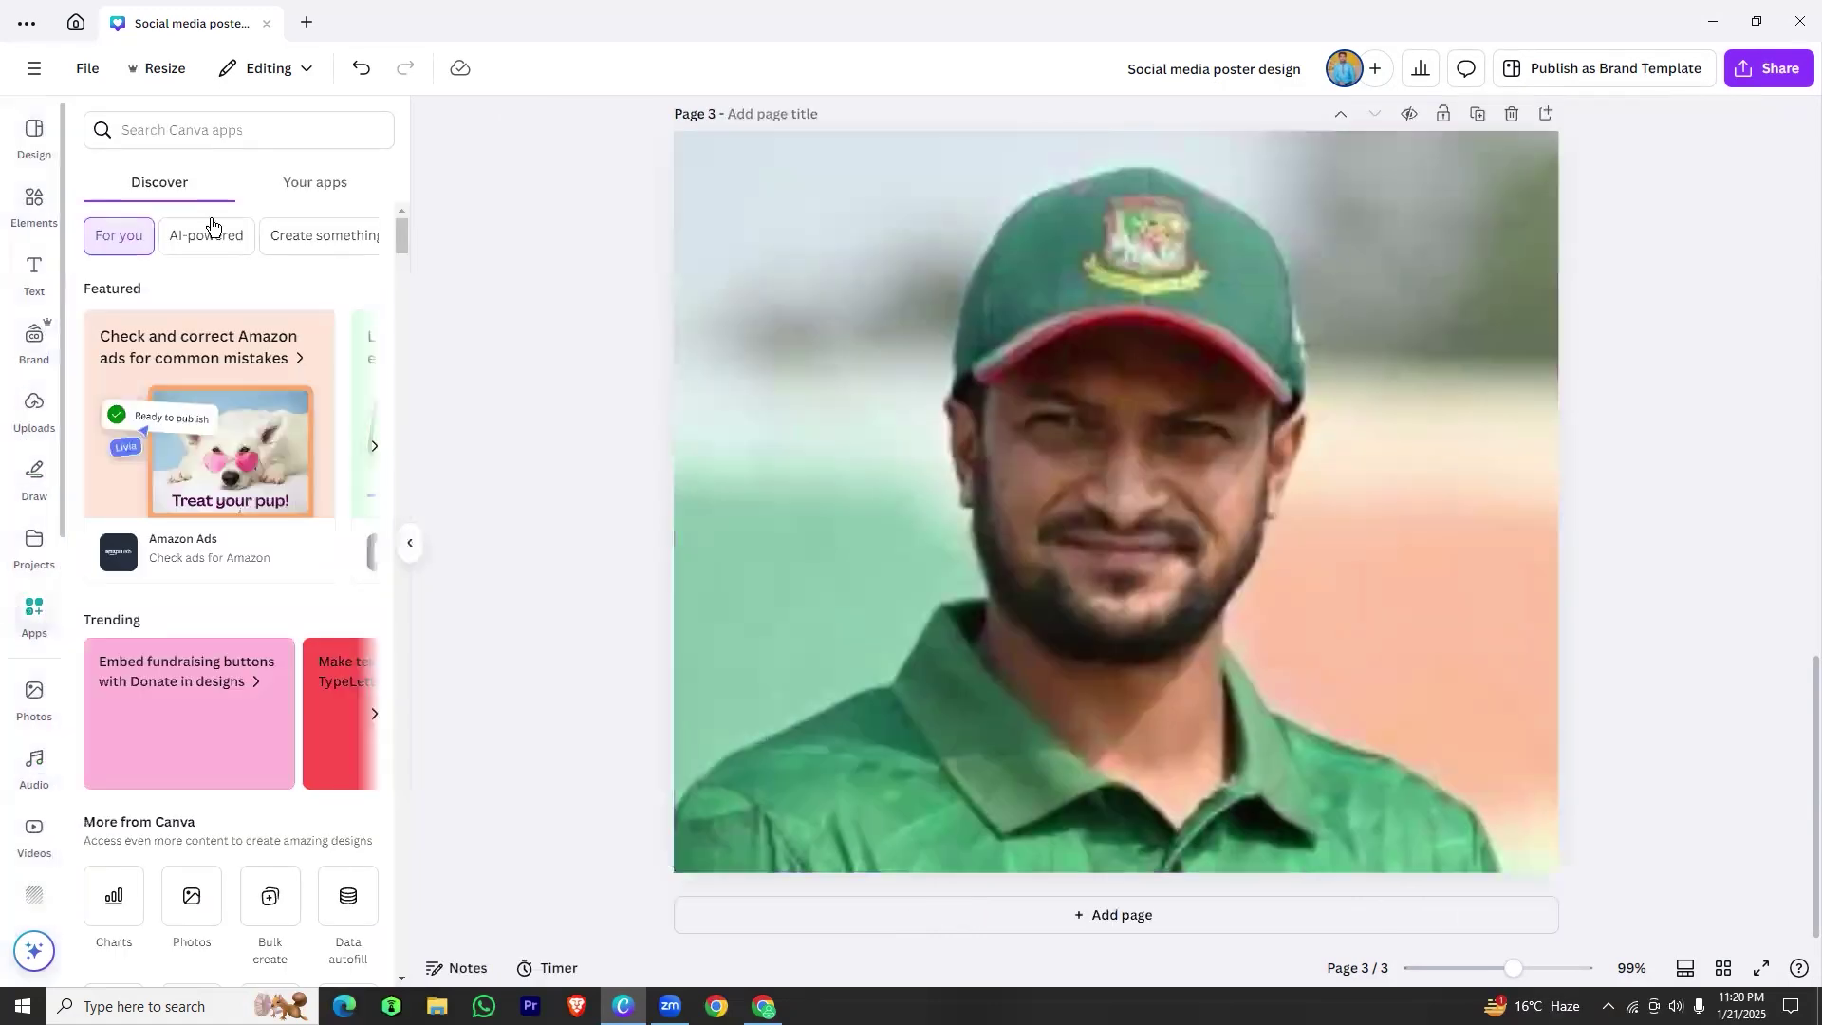
click(202, 131)
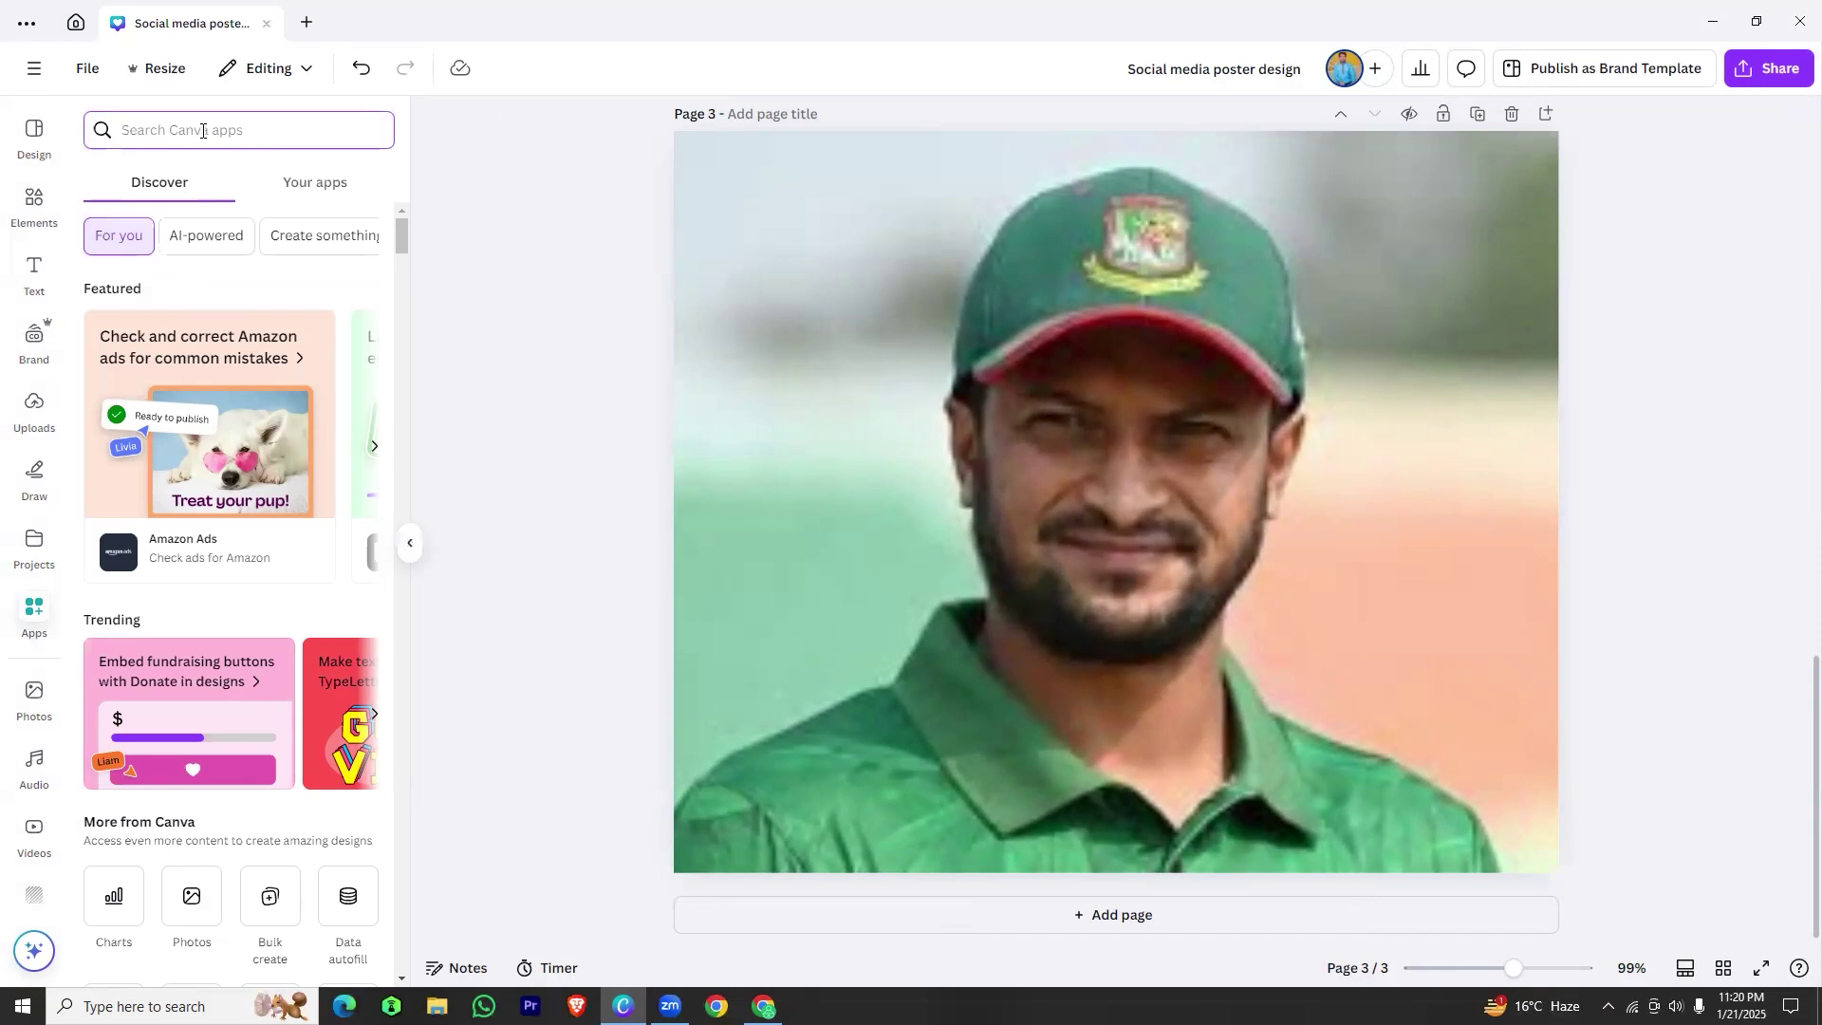
text(image up)
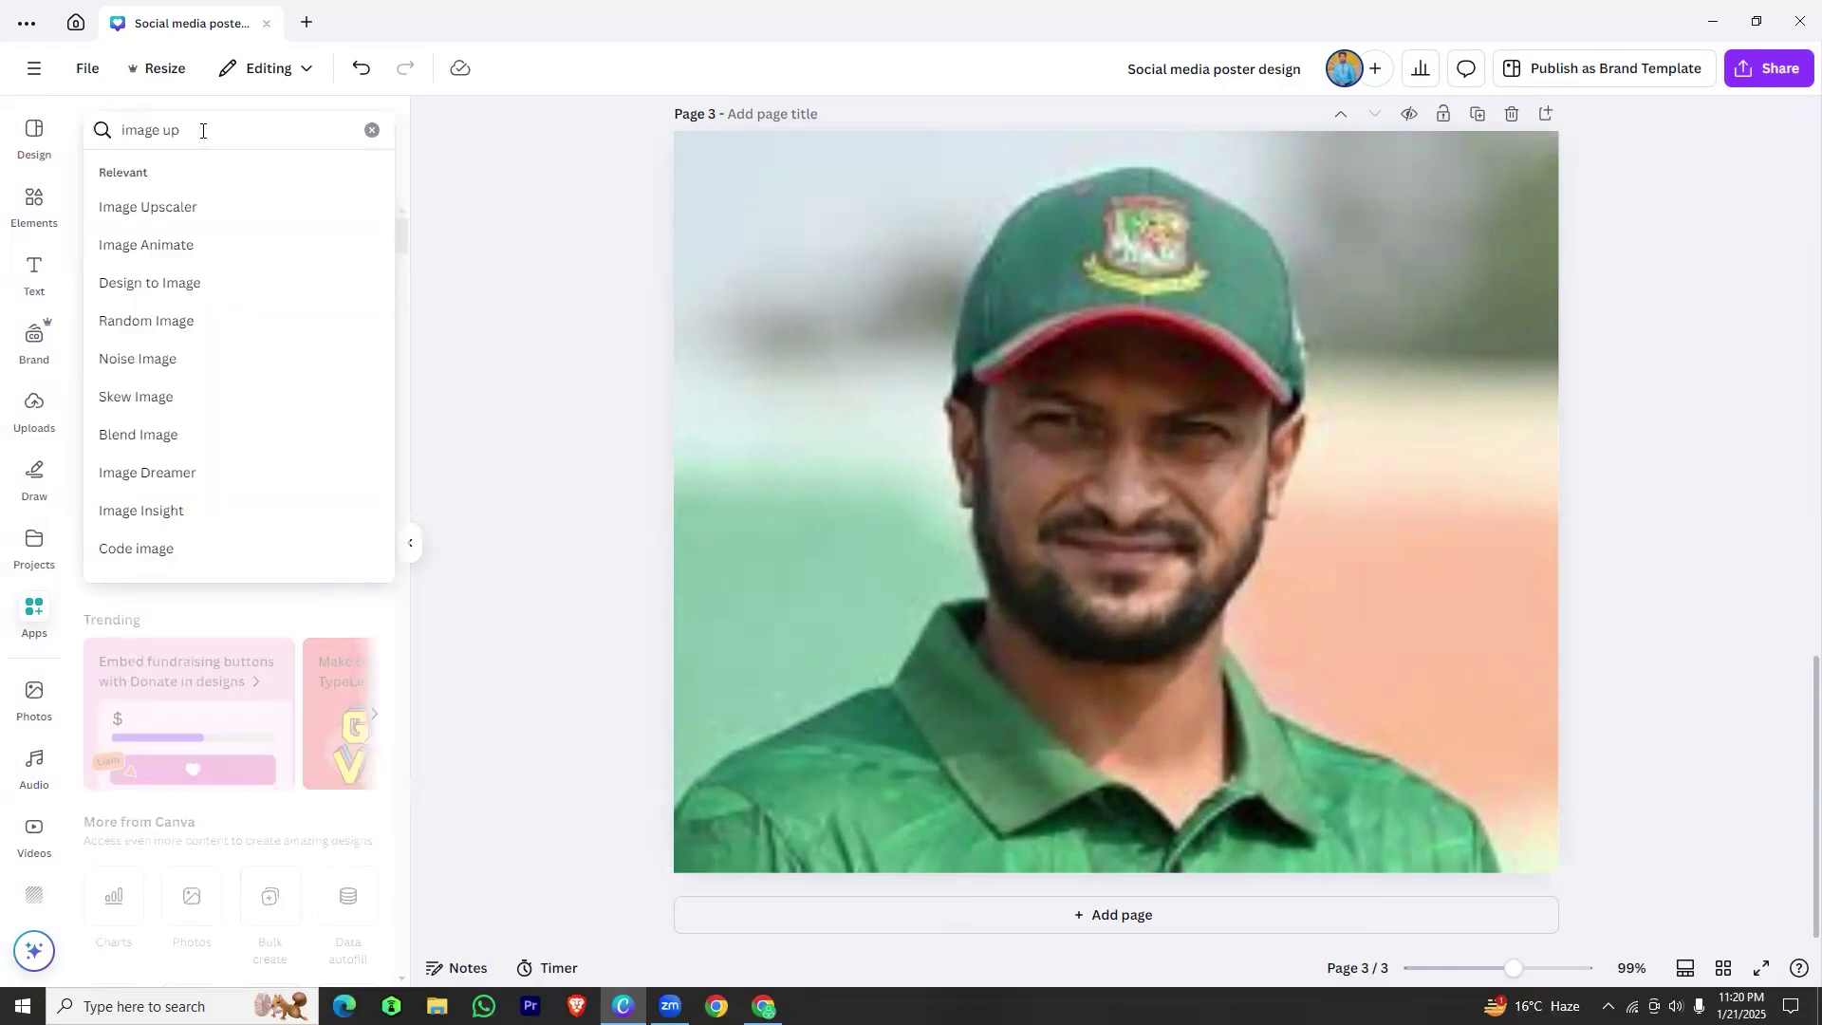
click(202, 218)
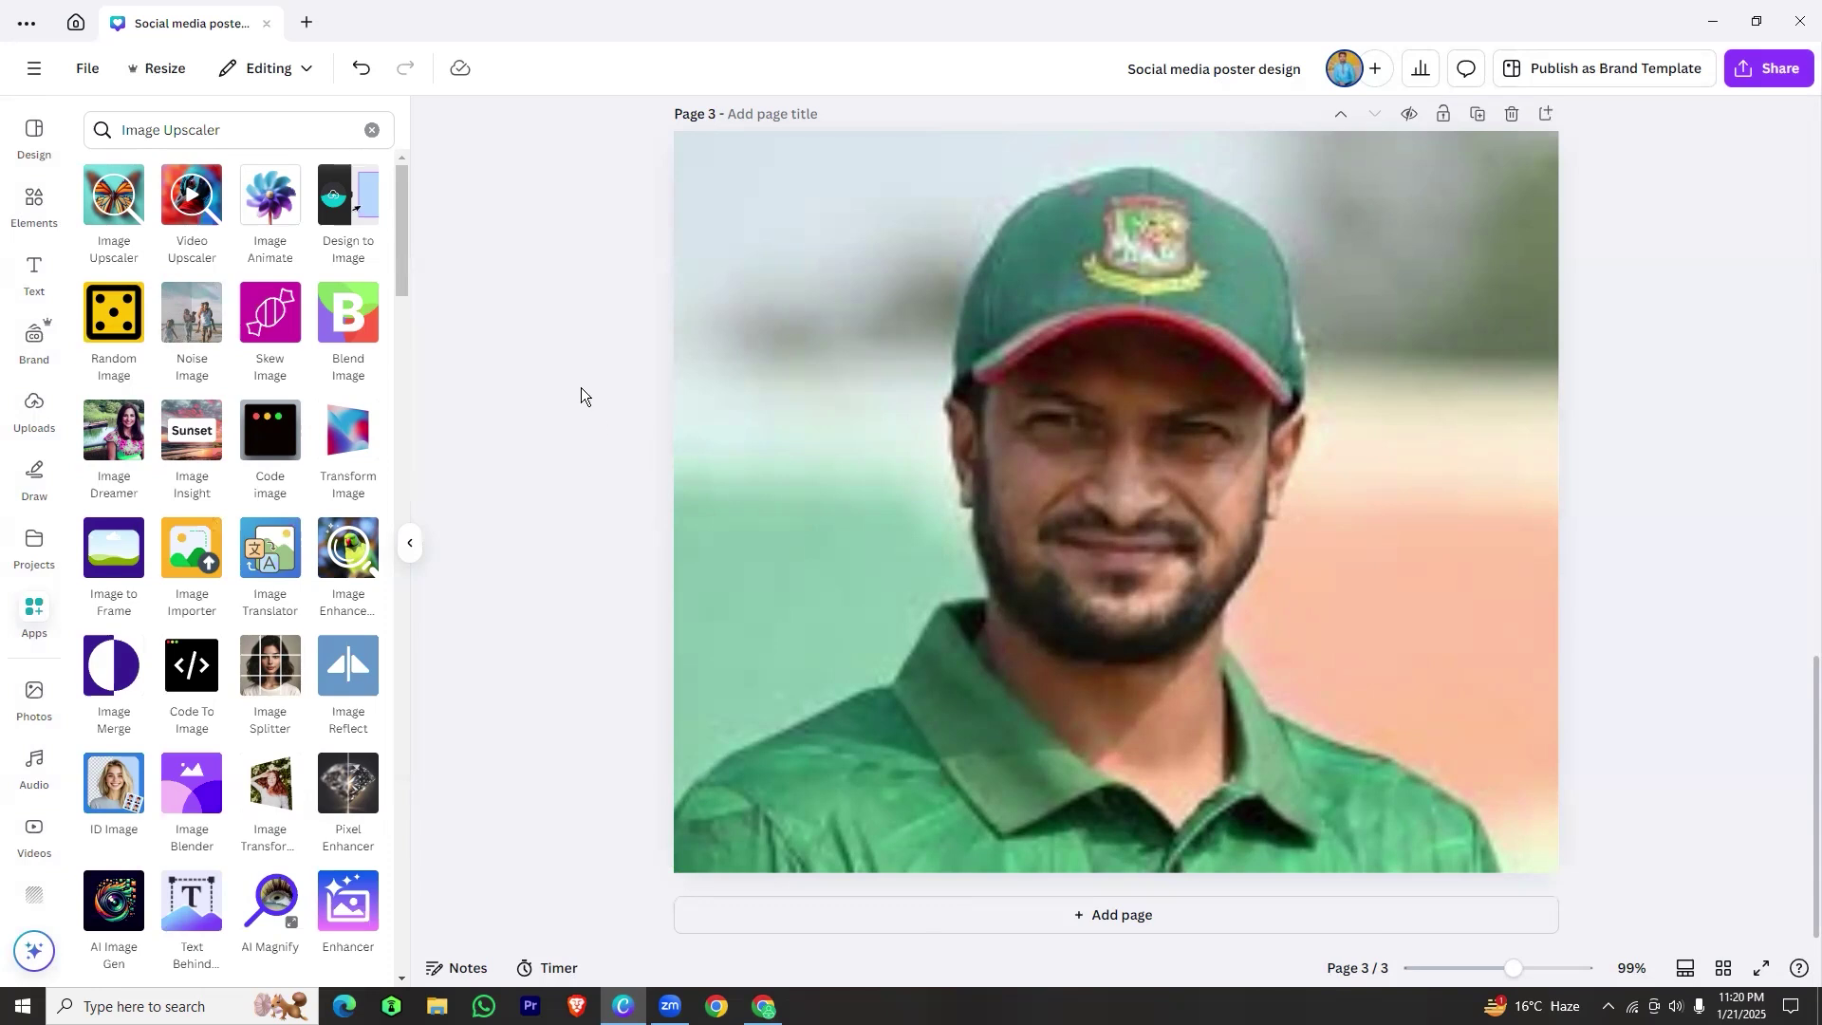
click(112, 193)
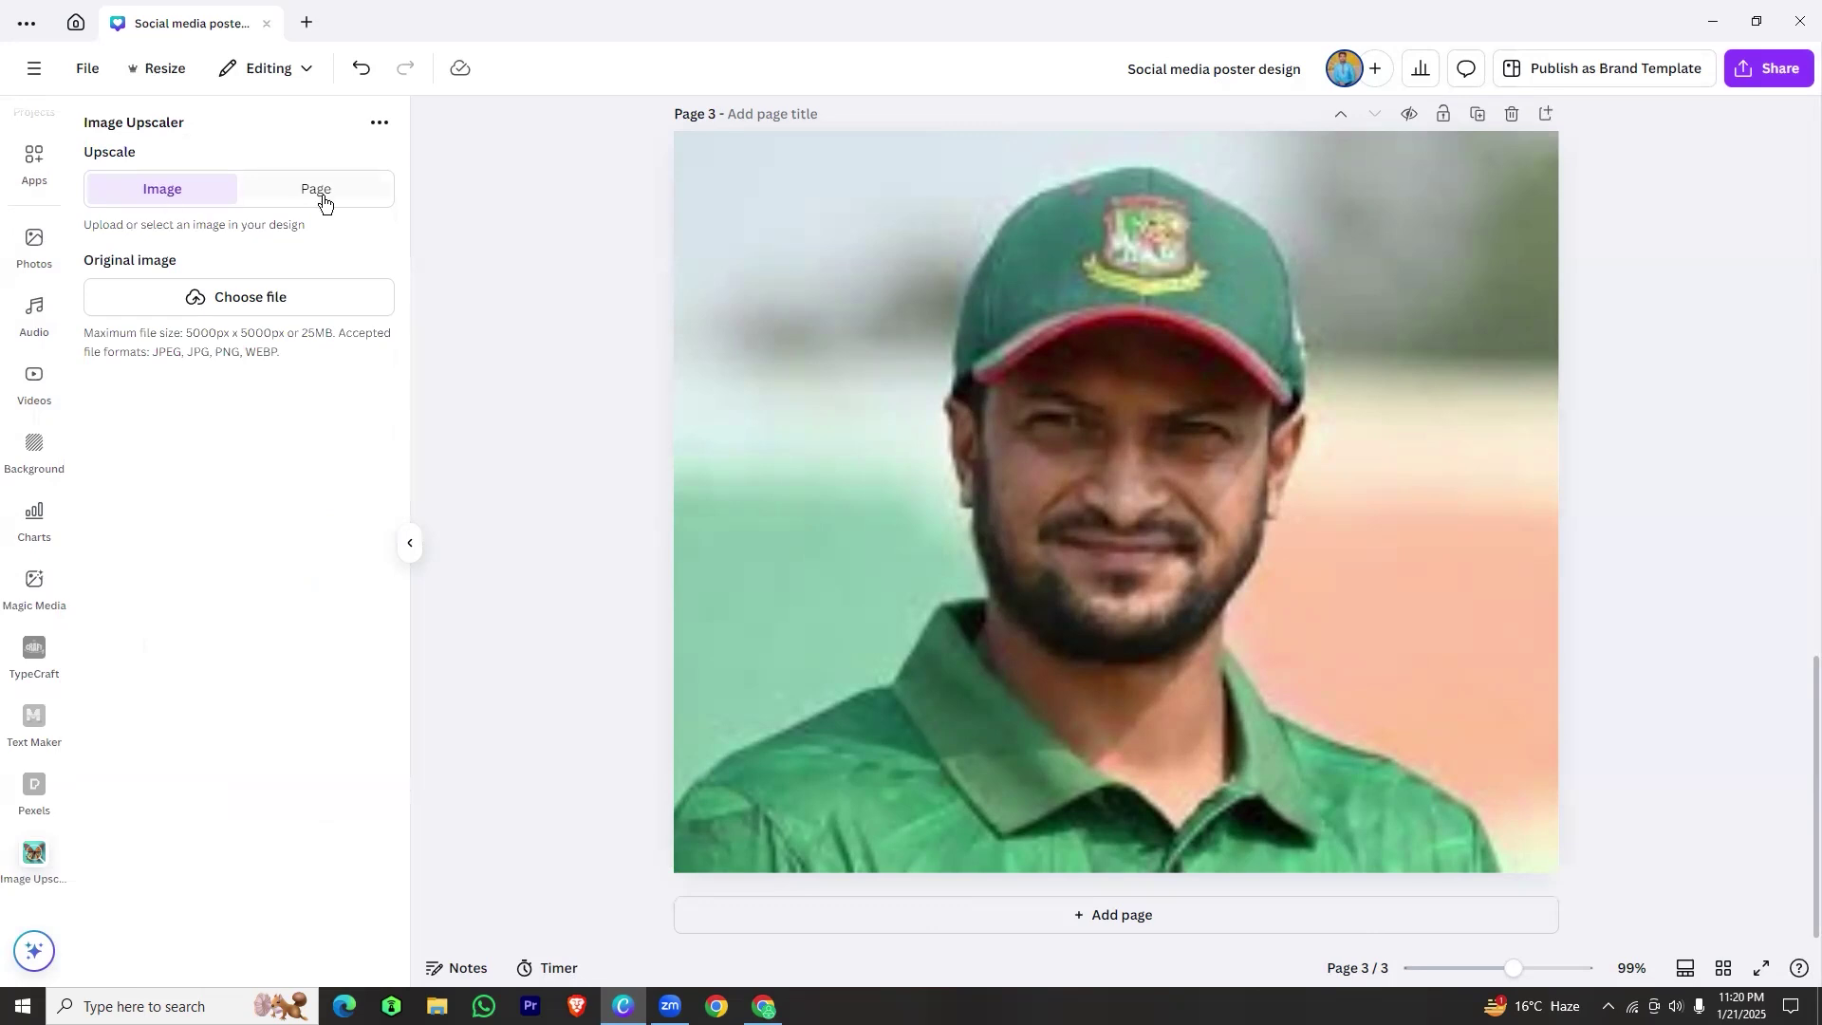
Set the Image Upscaler to upscale a whole page and continue to its export settings
click(289, 193)
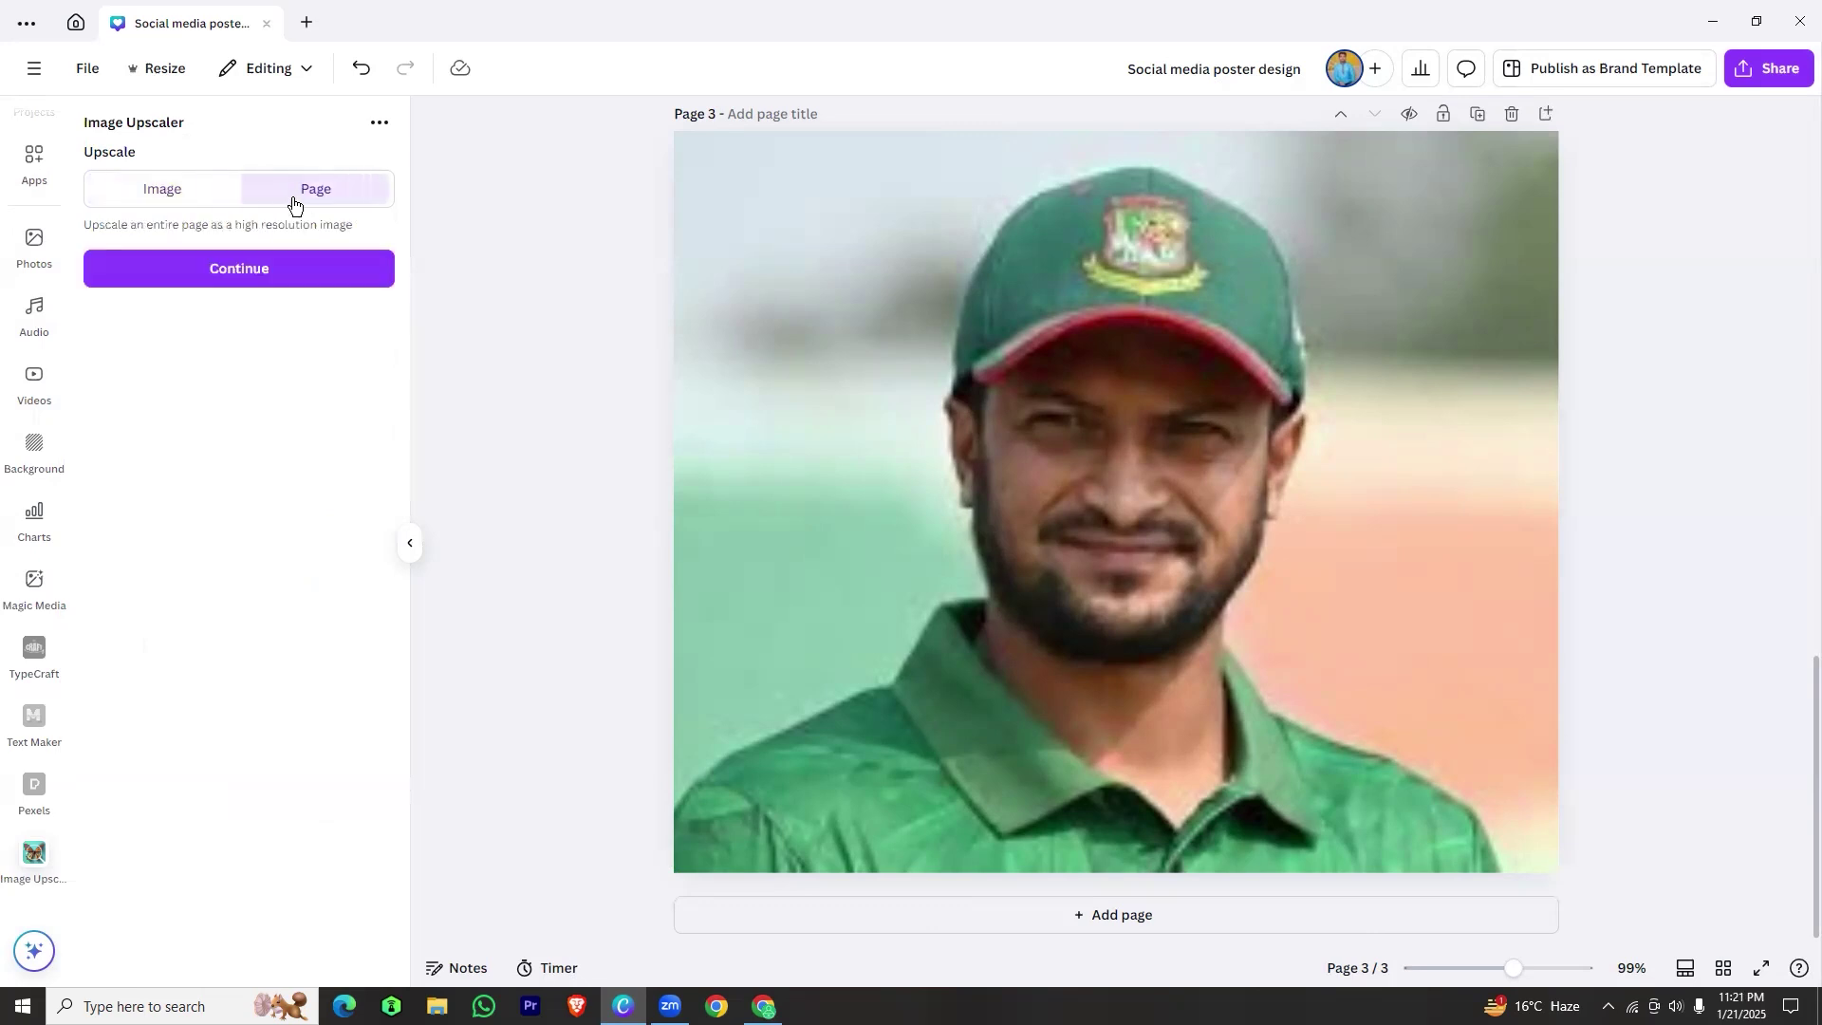
click(1118, 363)
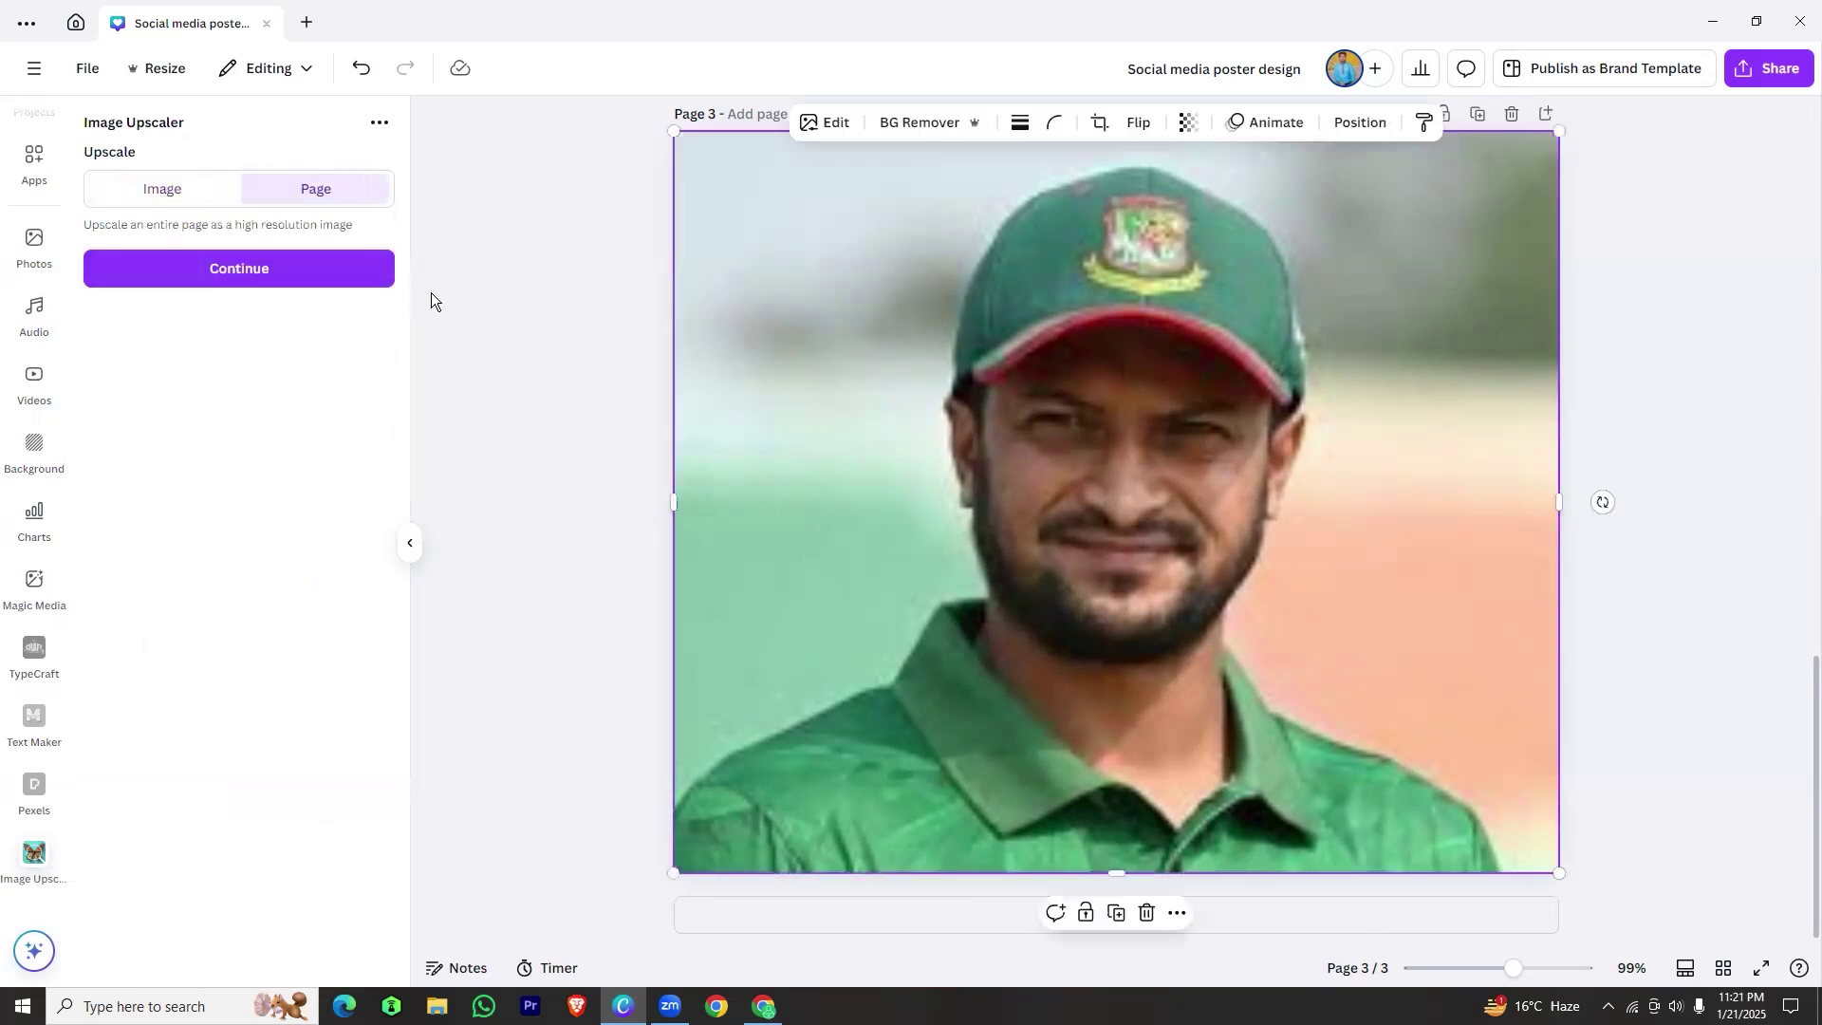
click(279, 265)
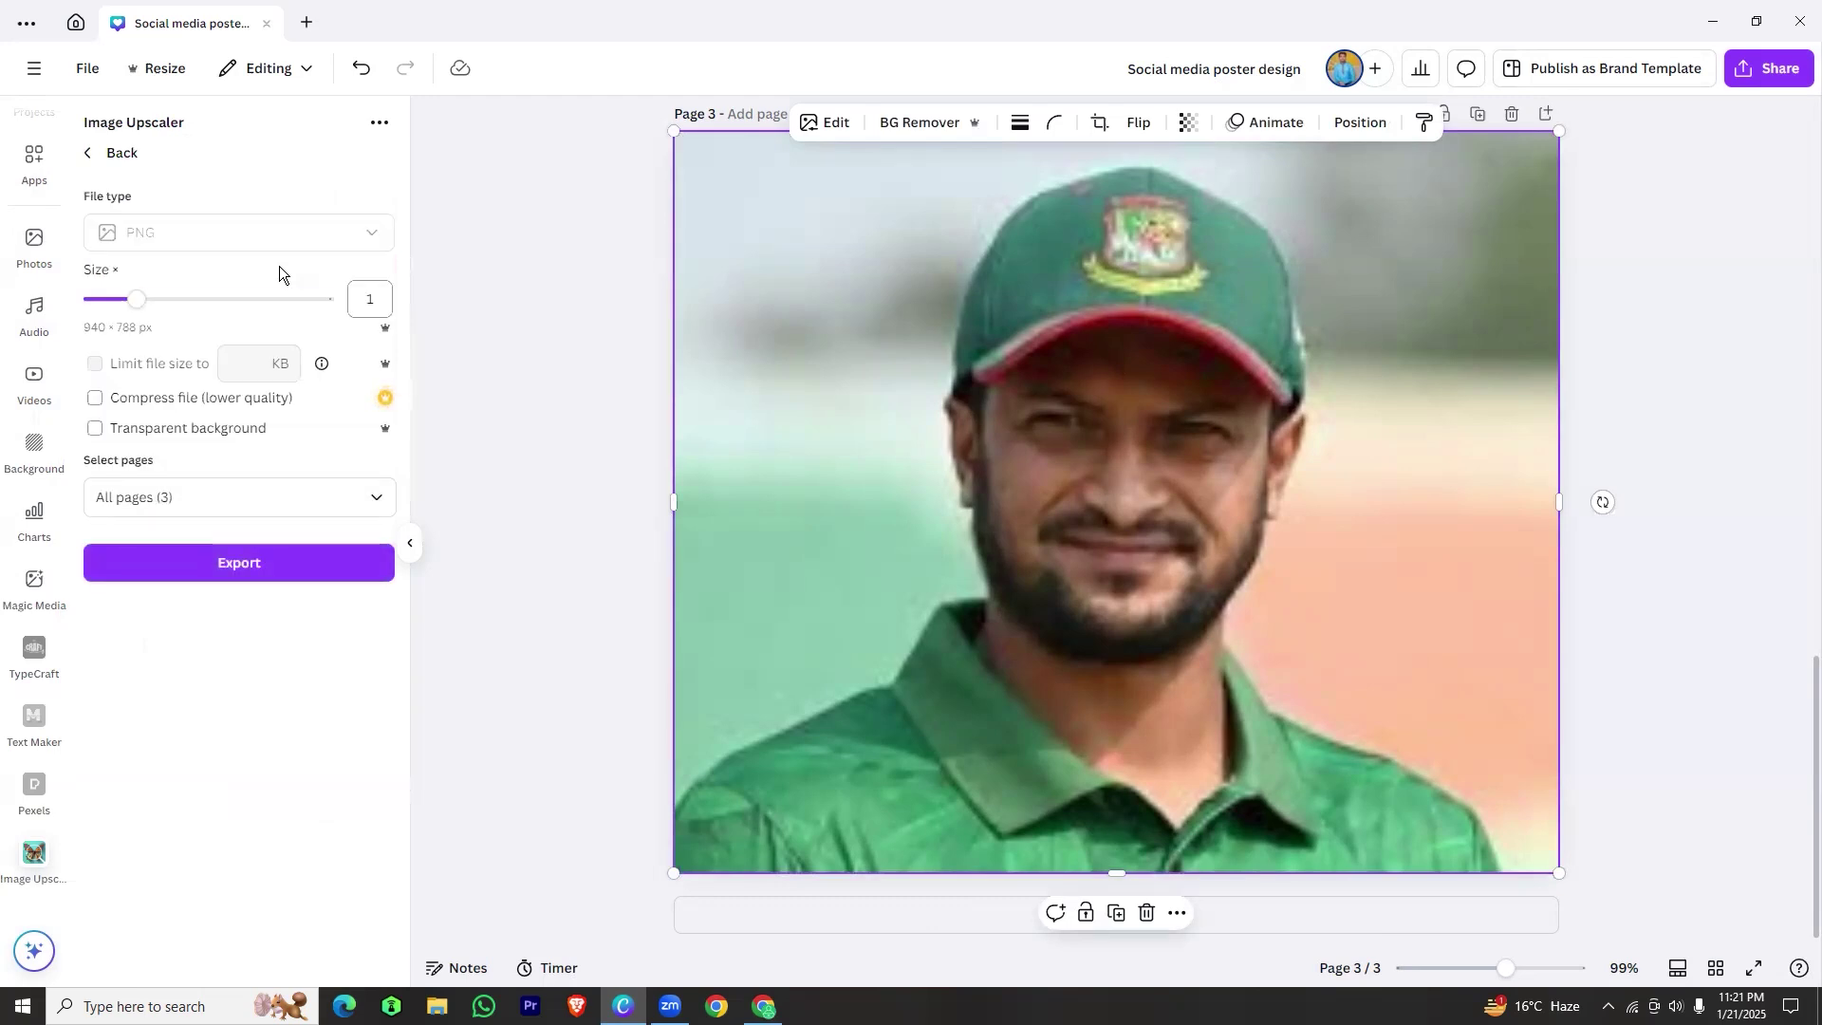
Limit the page selection to the current page, Page 3, and export it to the Image Upscaler
click(350, 506)
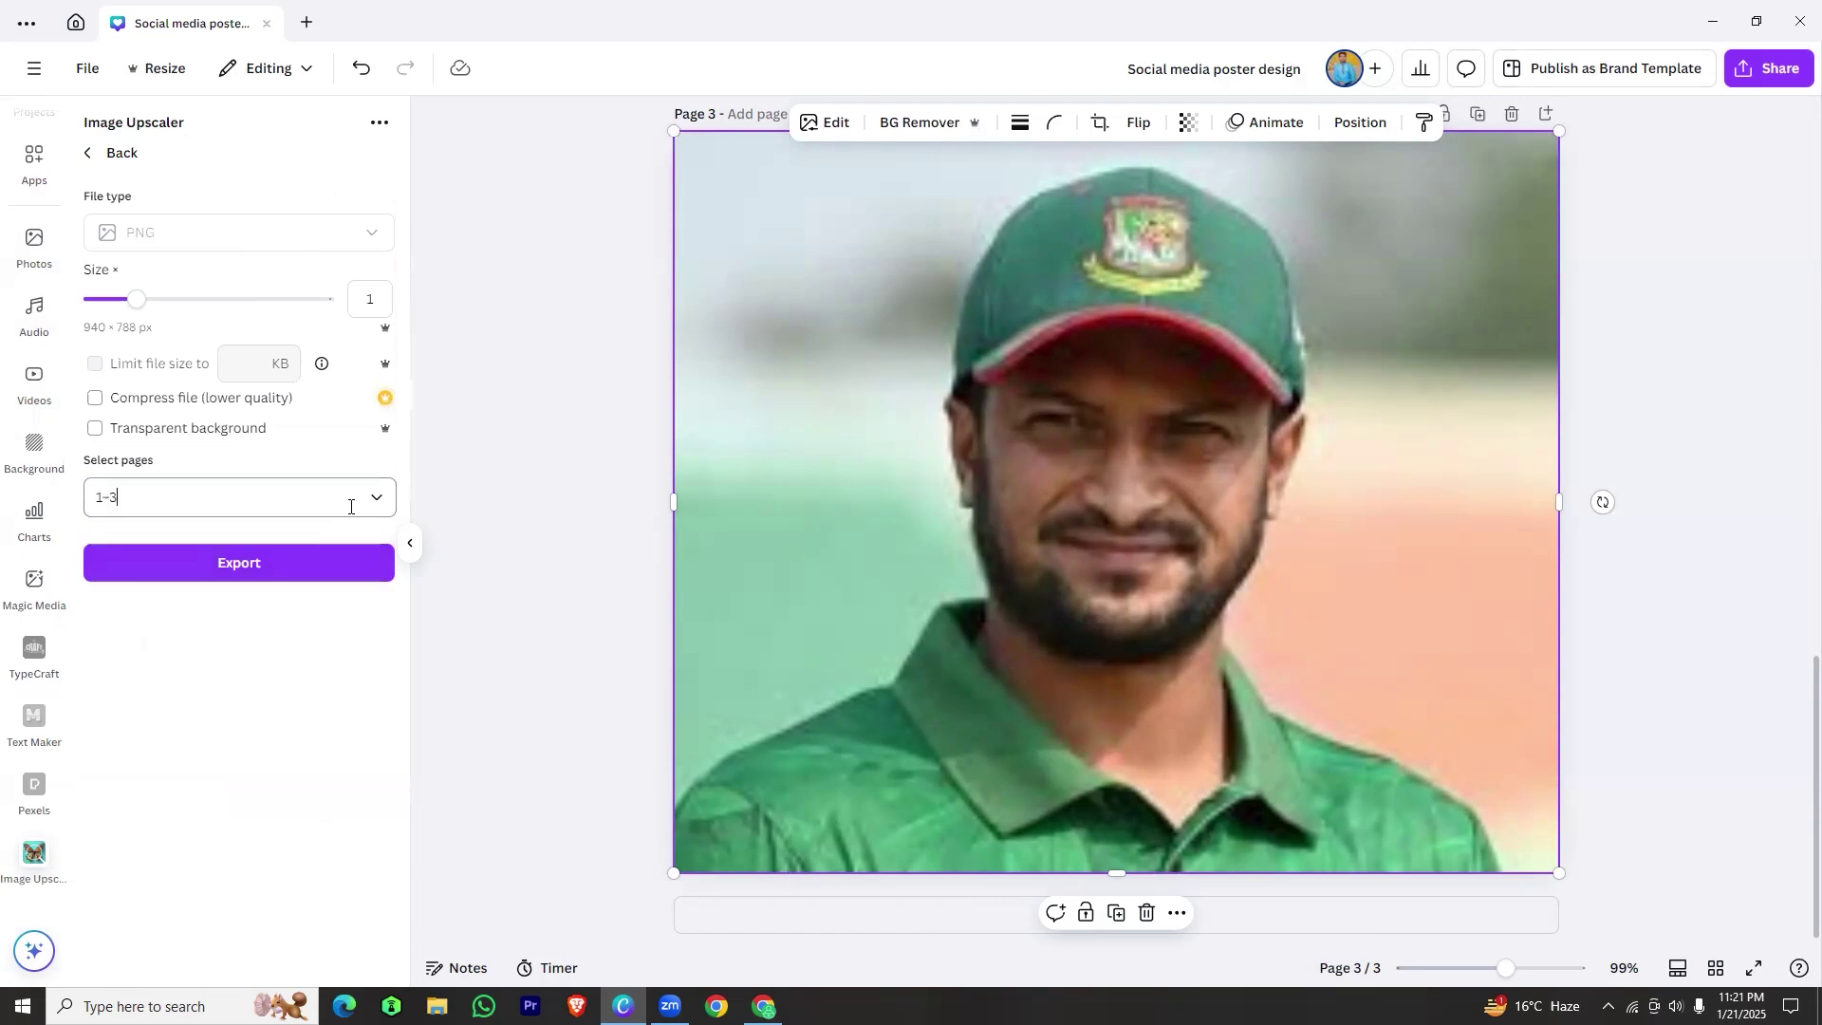
click(157, 498)
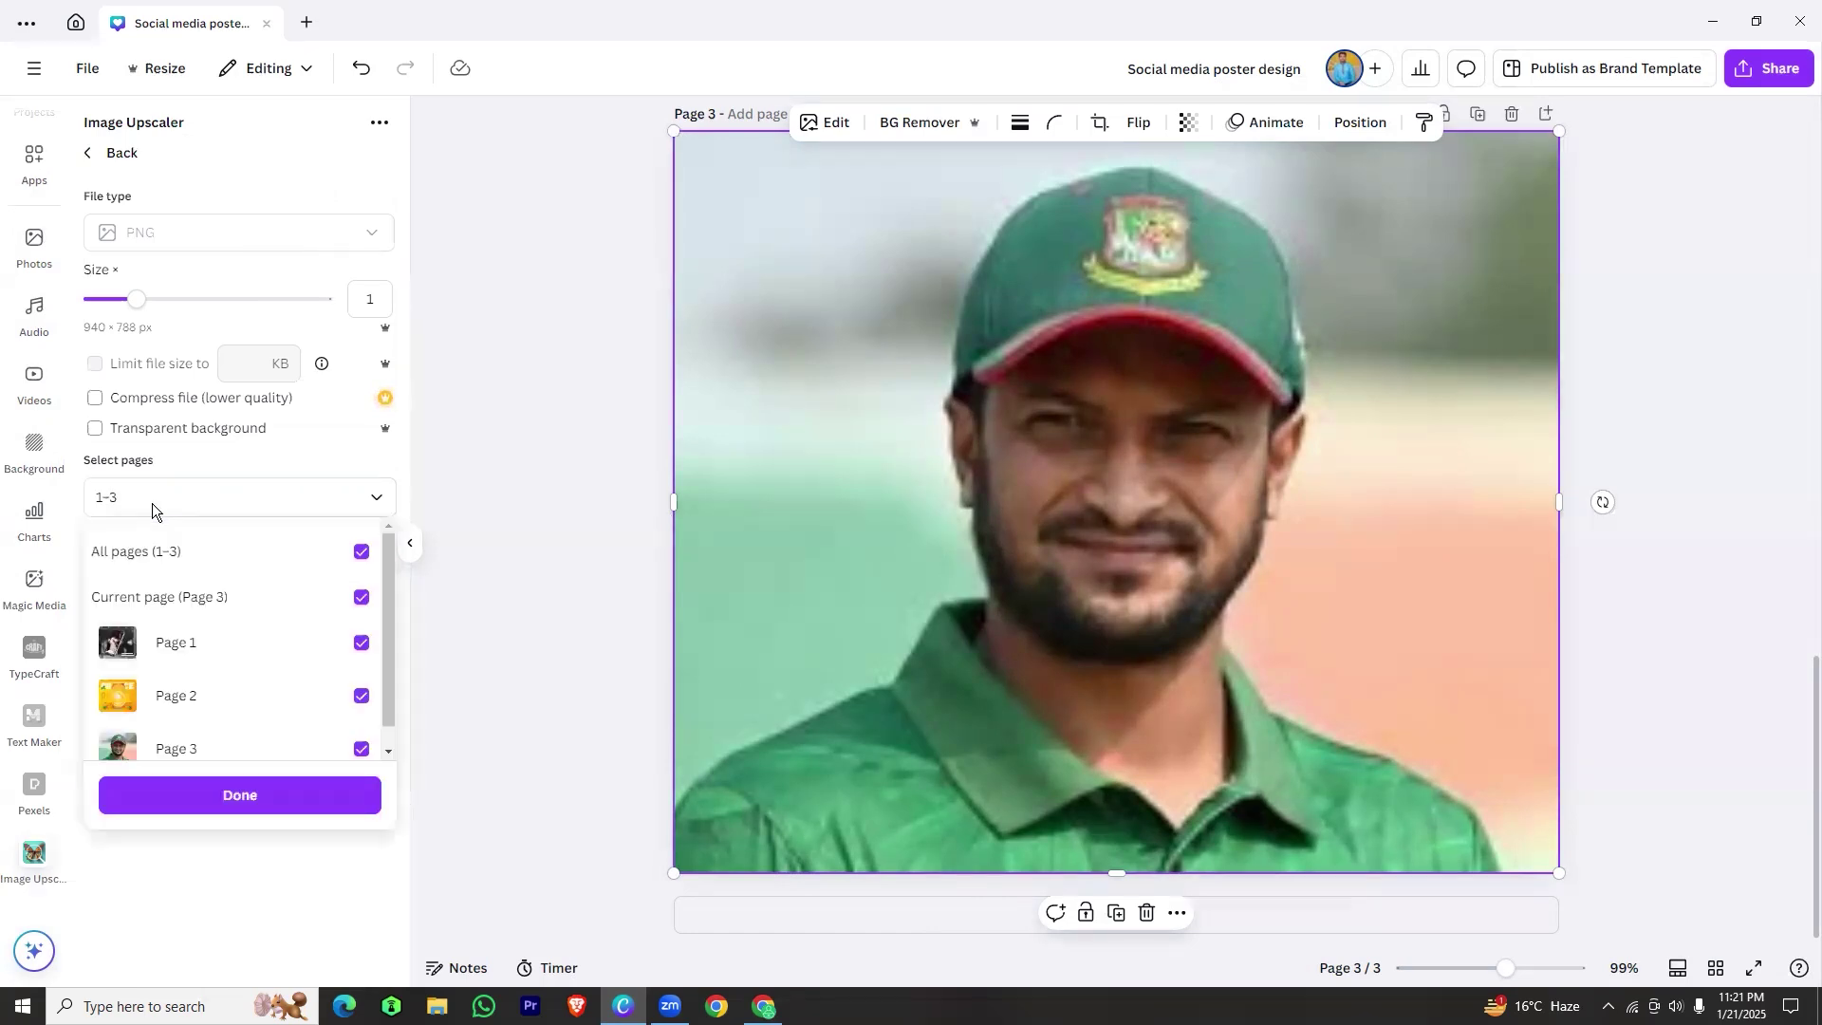
click(360, 555)
click(223, 597)
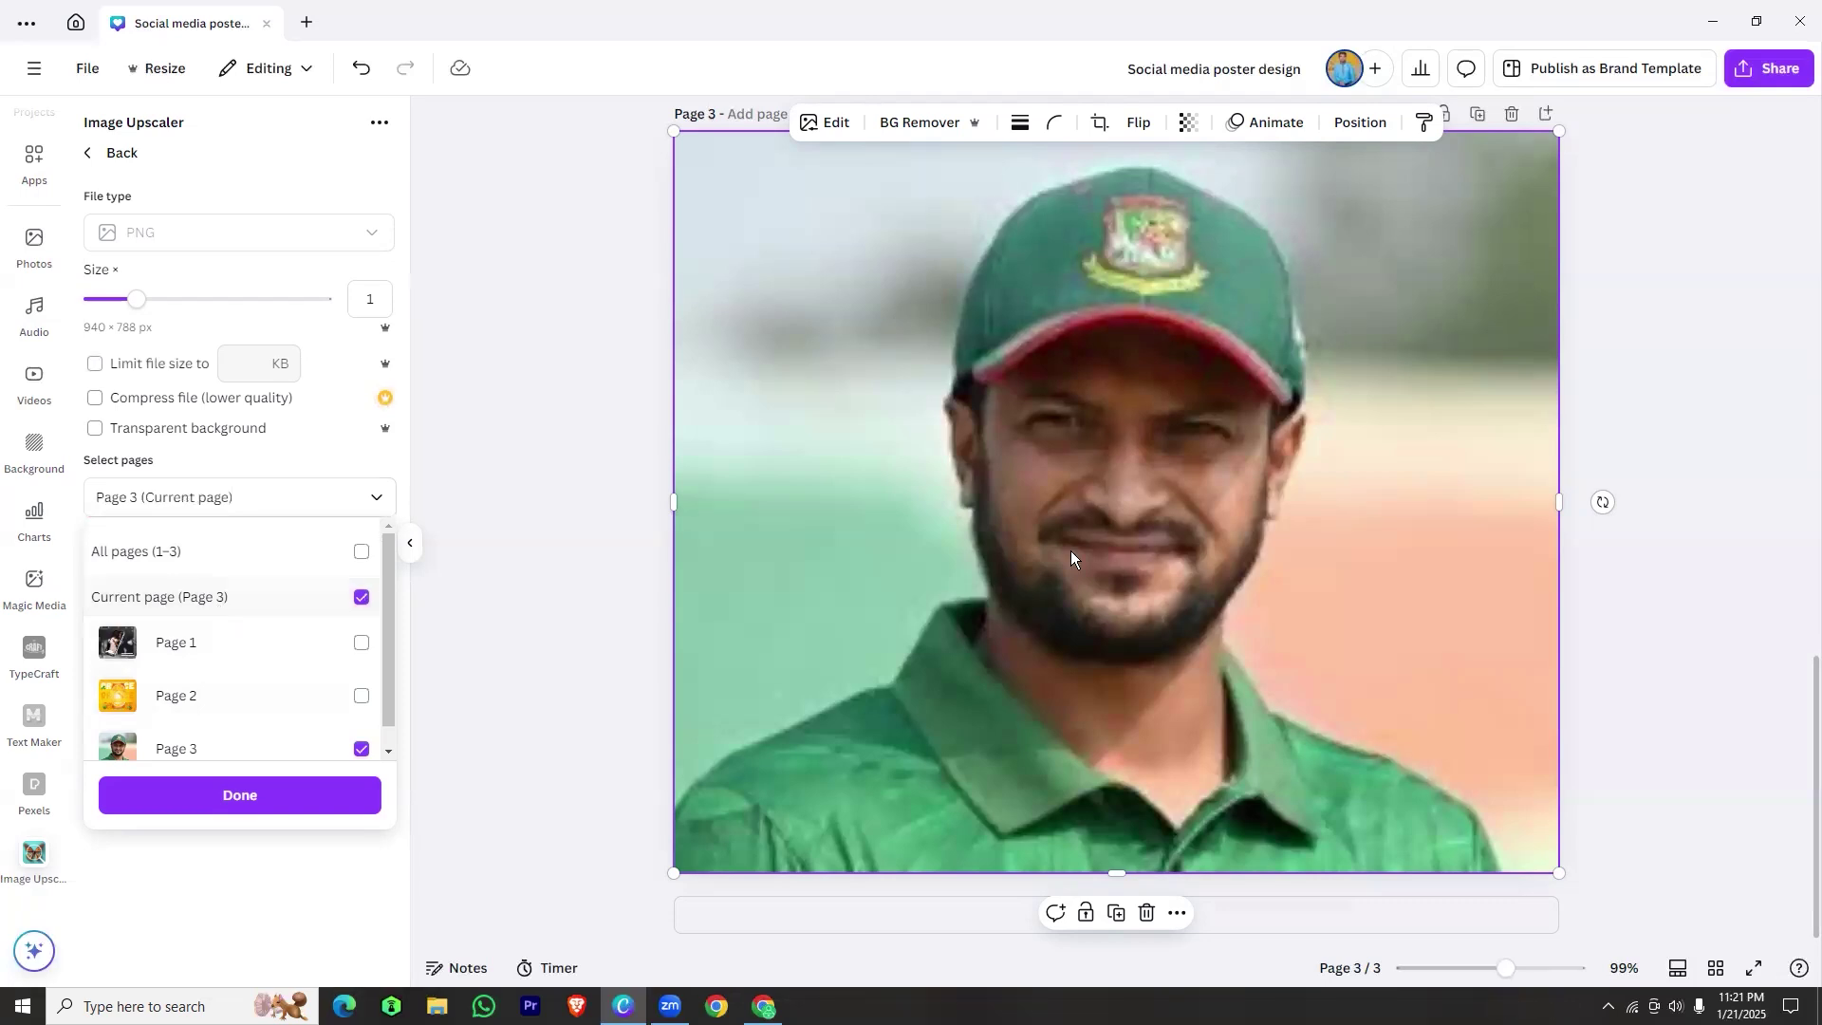
click(317, 797)
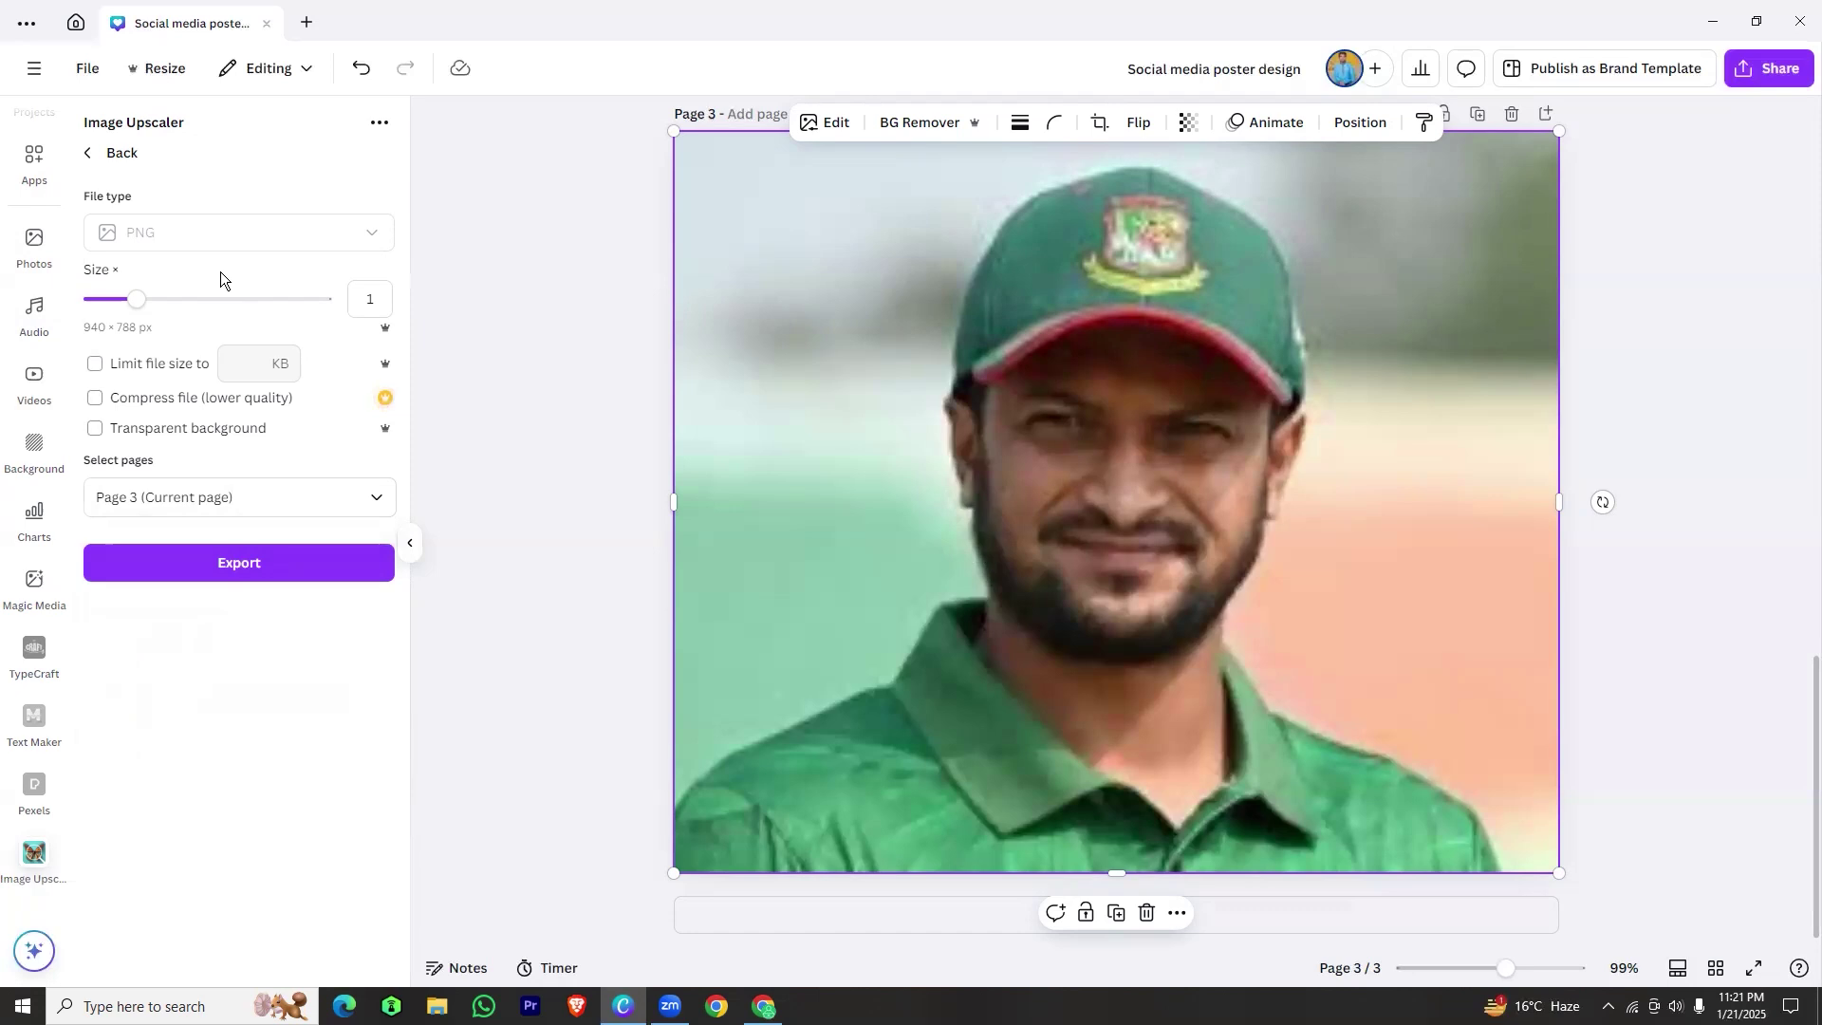
click(188, 423)
click(256, 563)
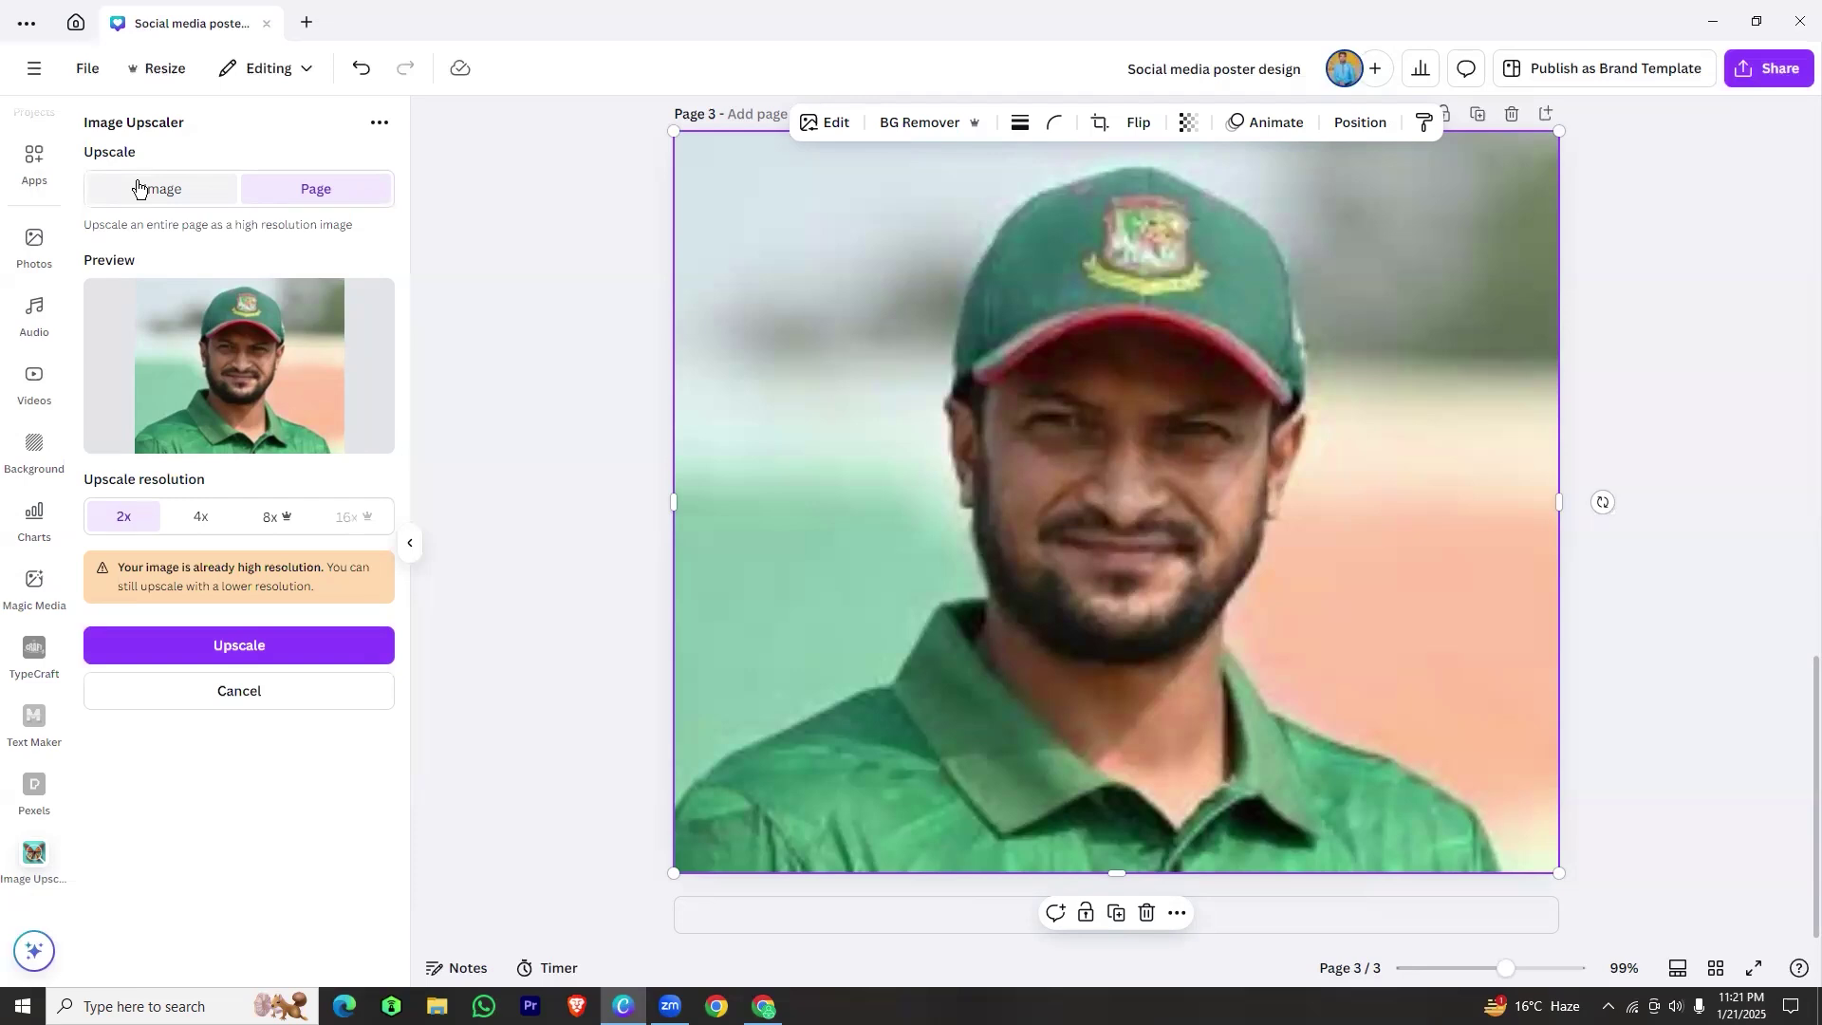
Set the upscale resolution to 4x and upscale the exported page
scroll(38, 408, up, 3)
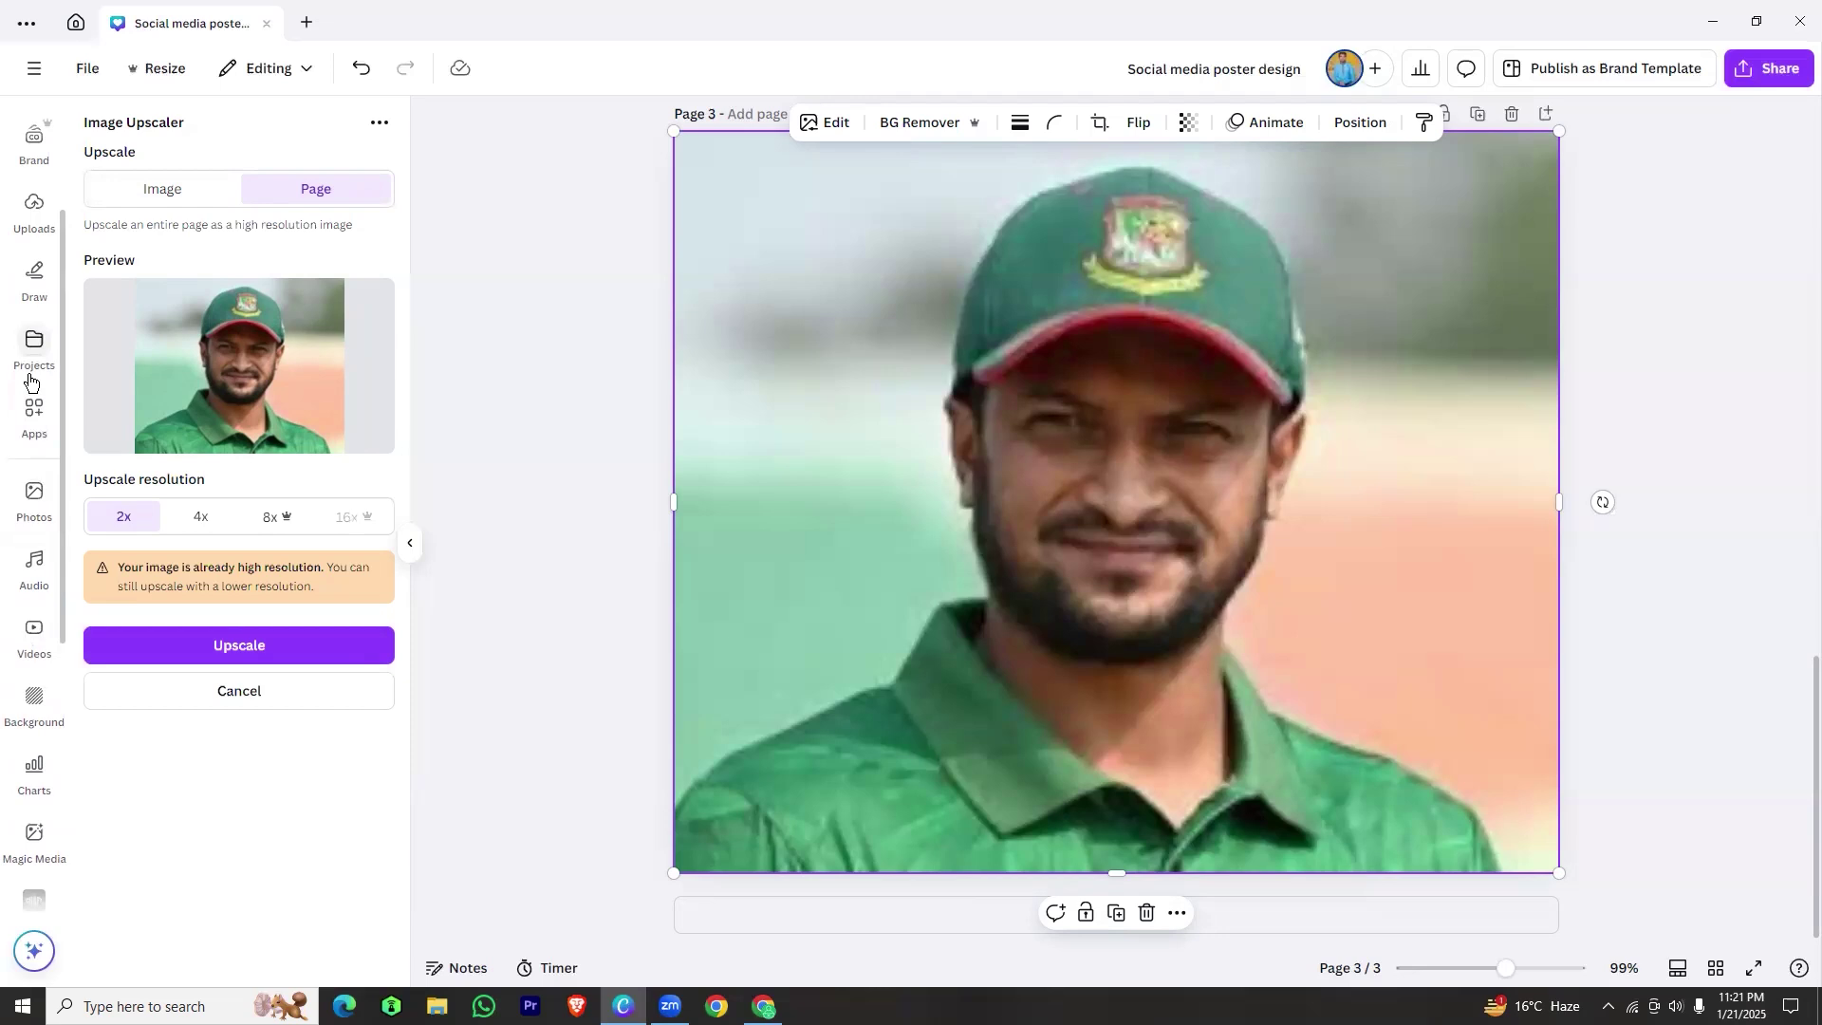
scroll(29, 380, down, 3)
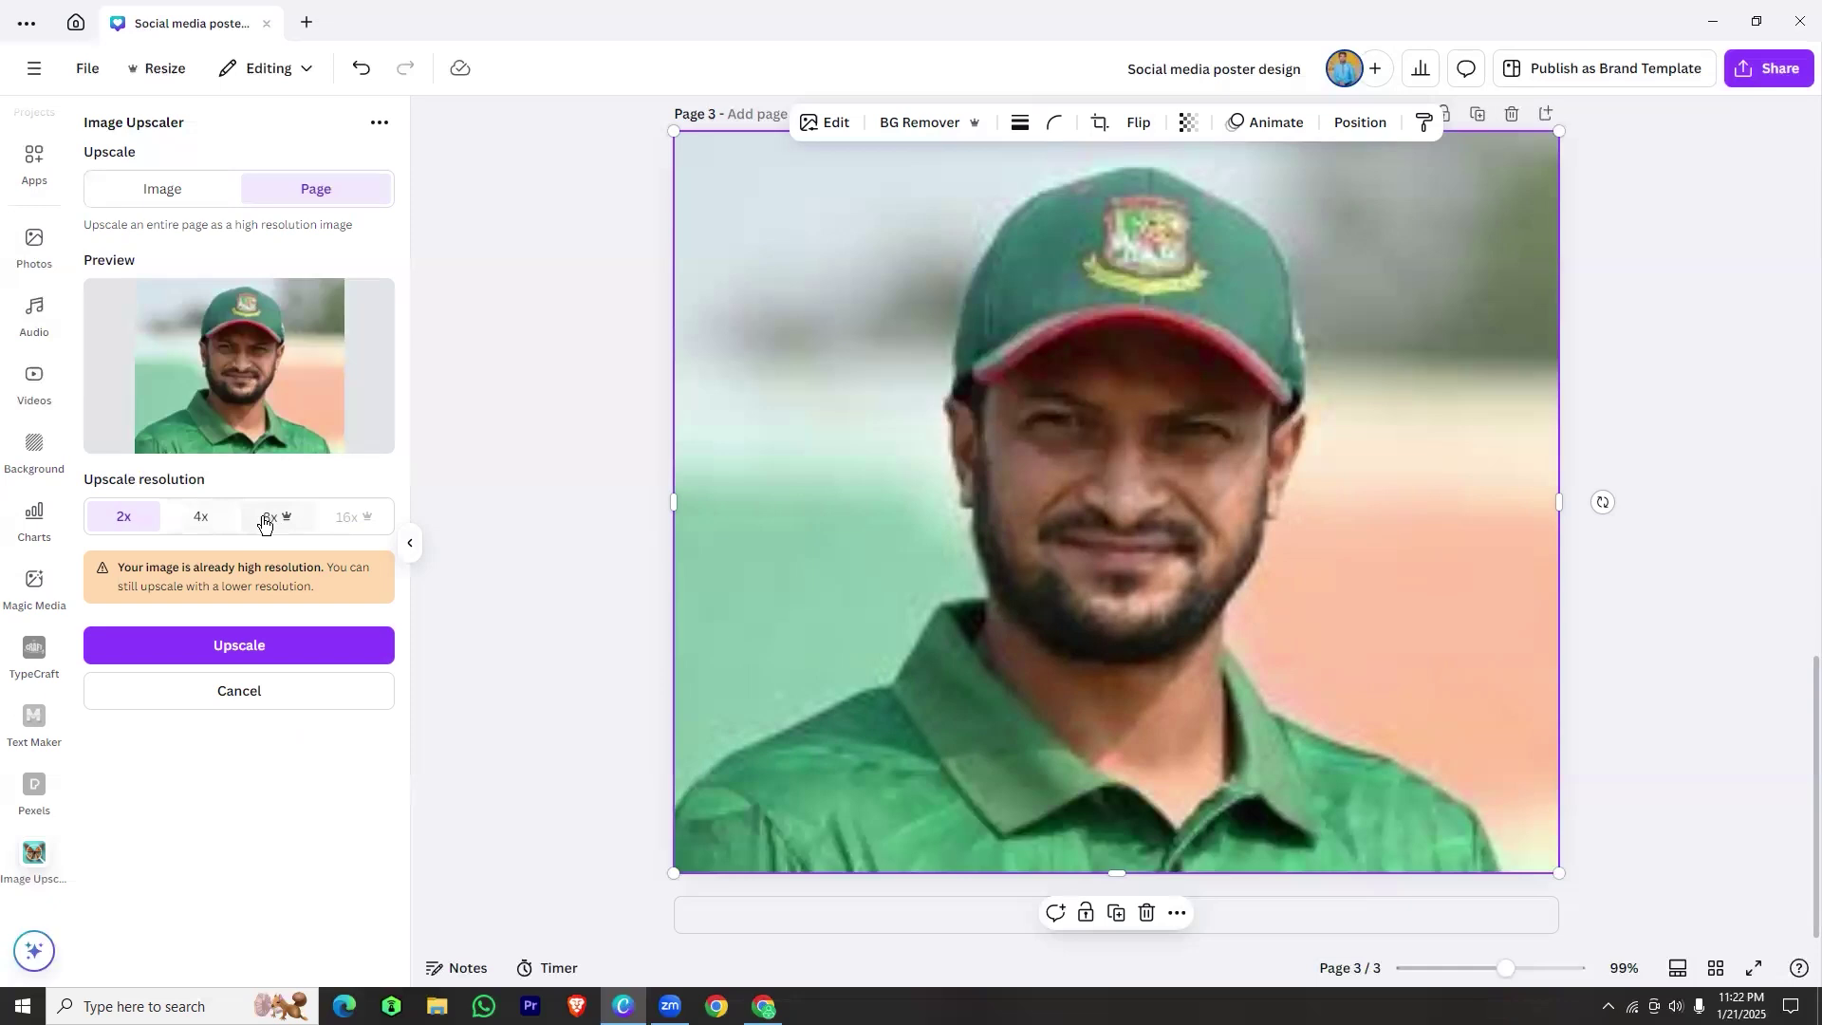
click(201, 517)
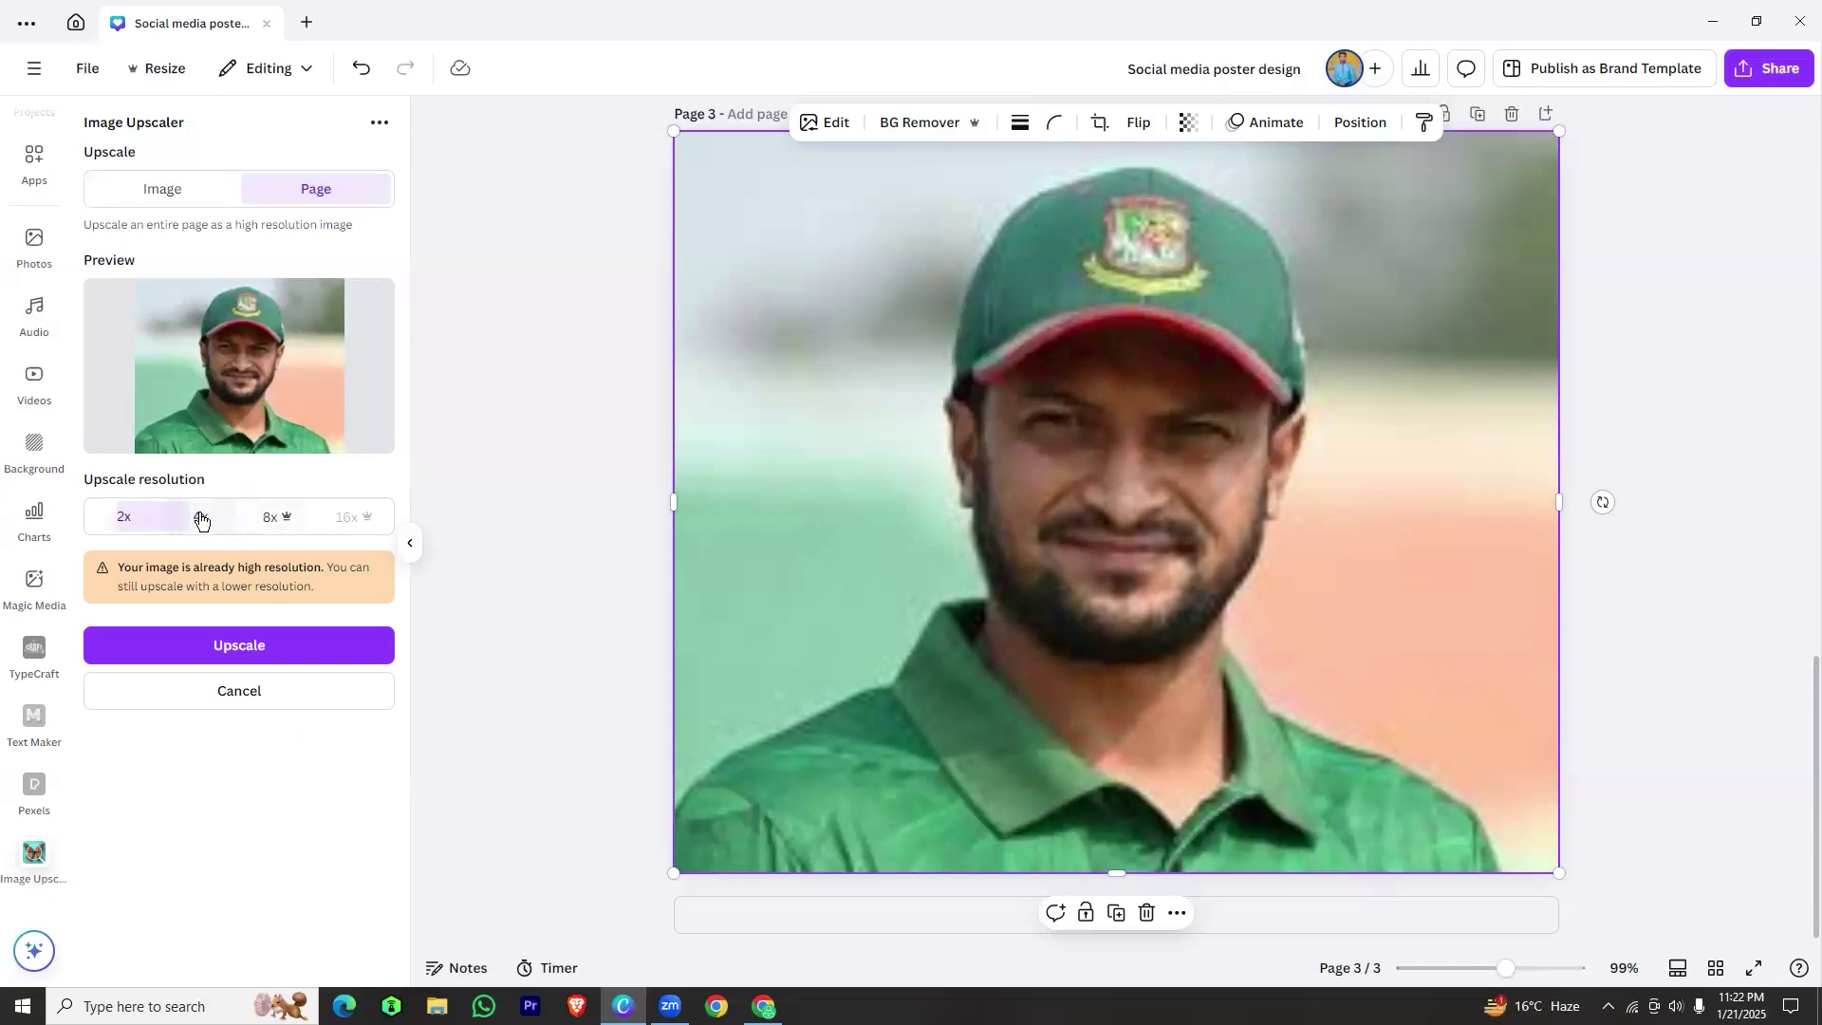
click(228, 653)
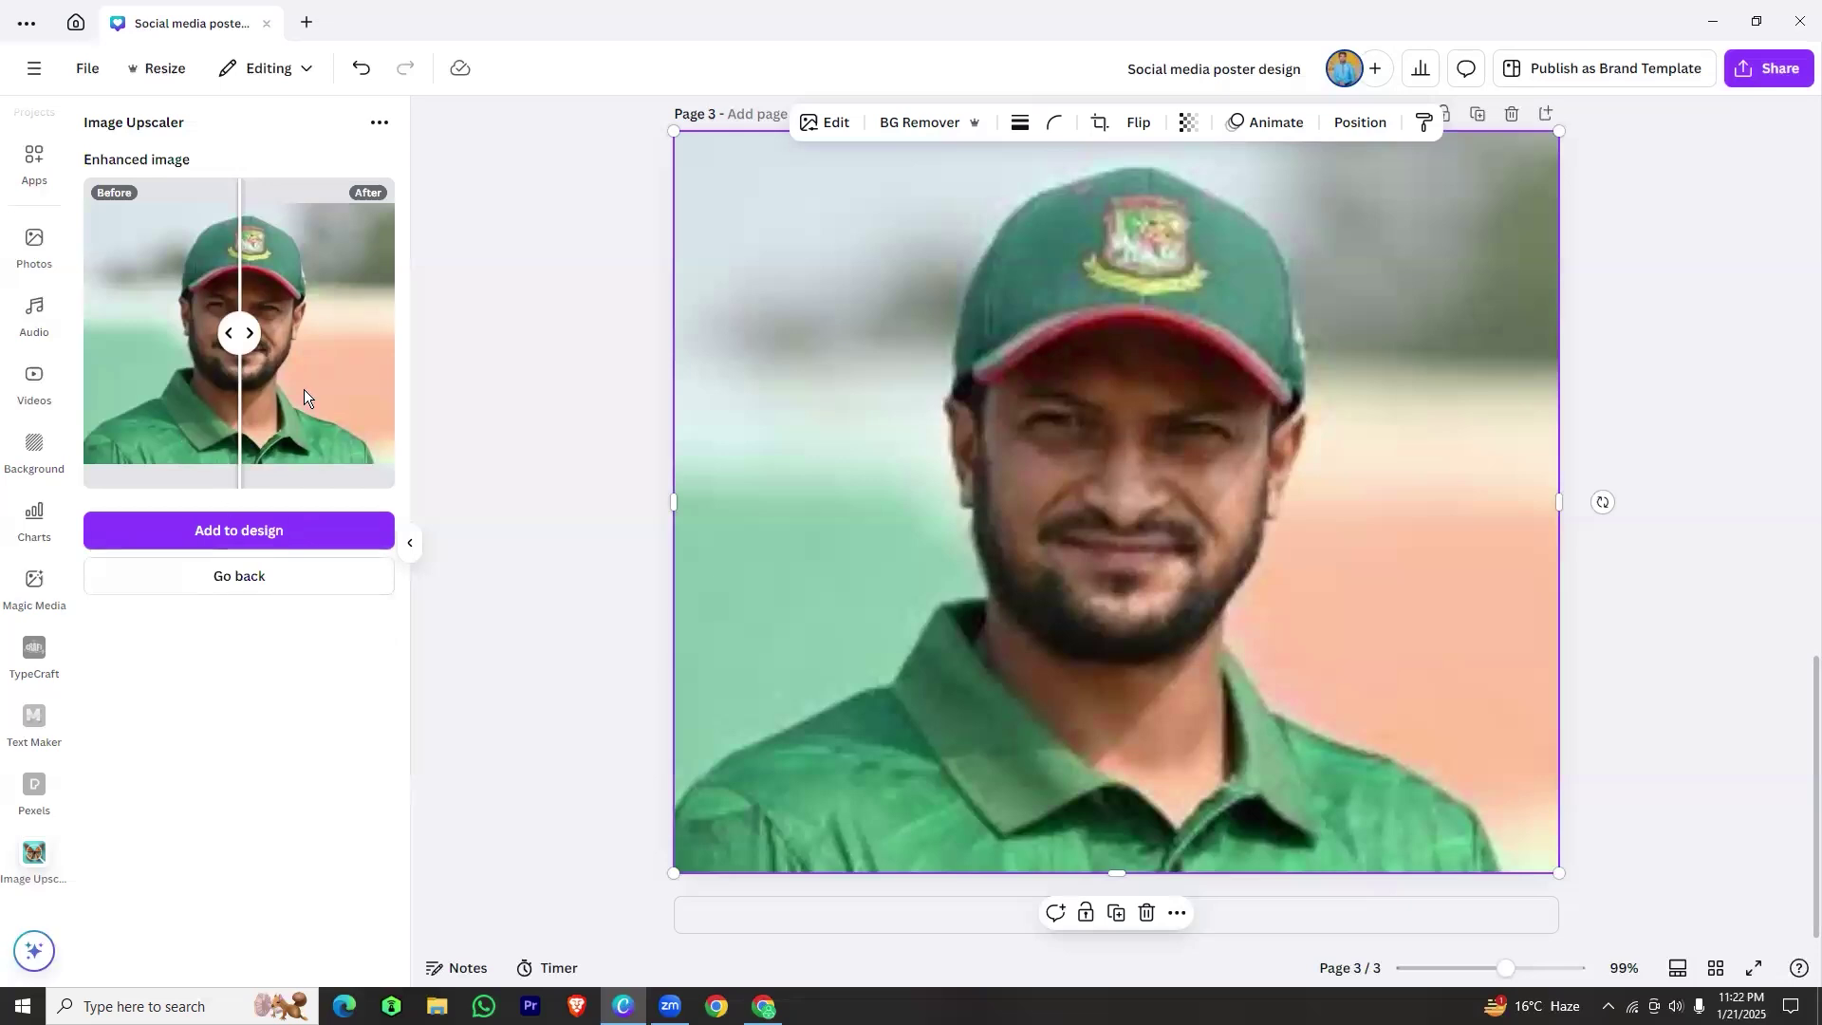
Add the enhanced image to the design and move it onto a new blank Page 4
click(232, 538)
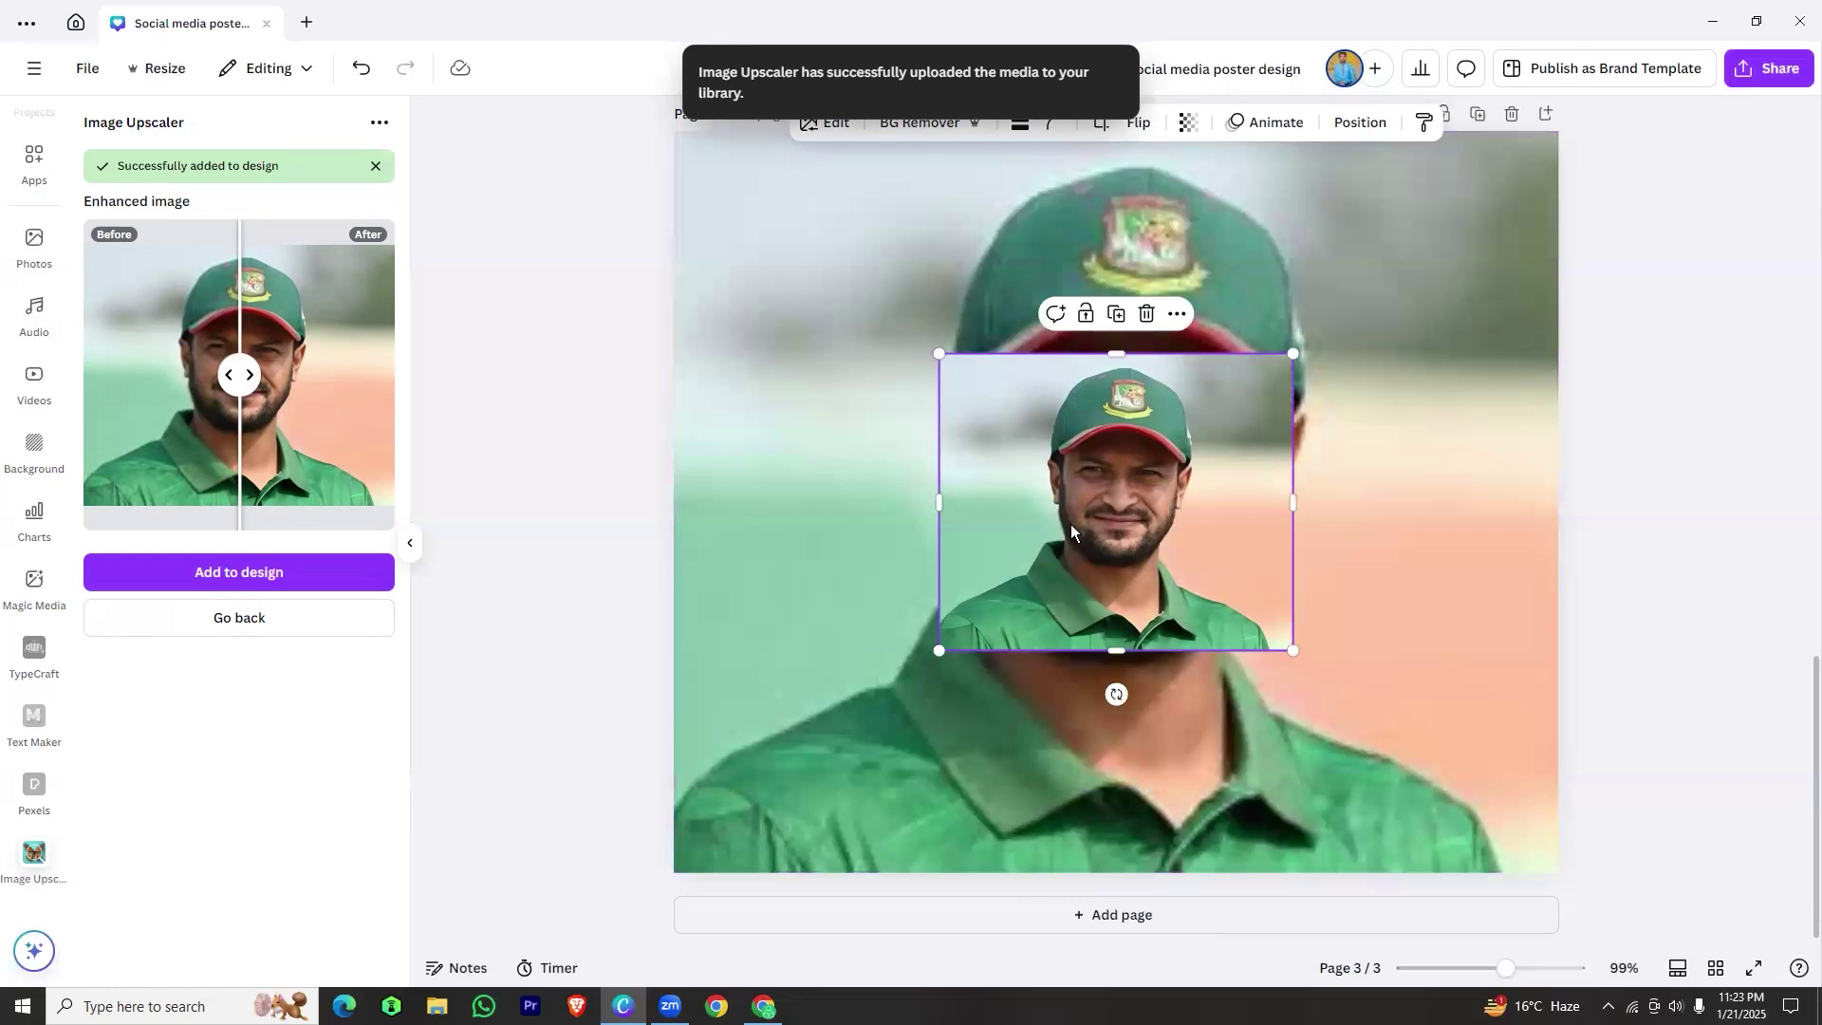
click(1108, 914)
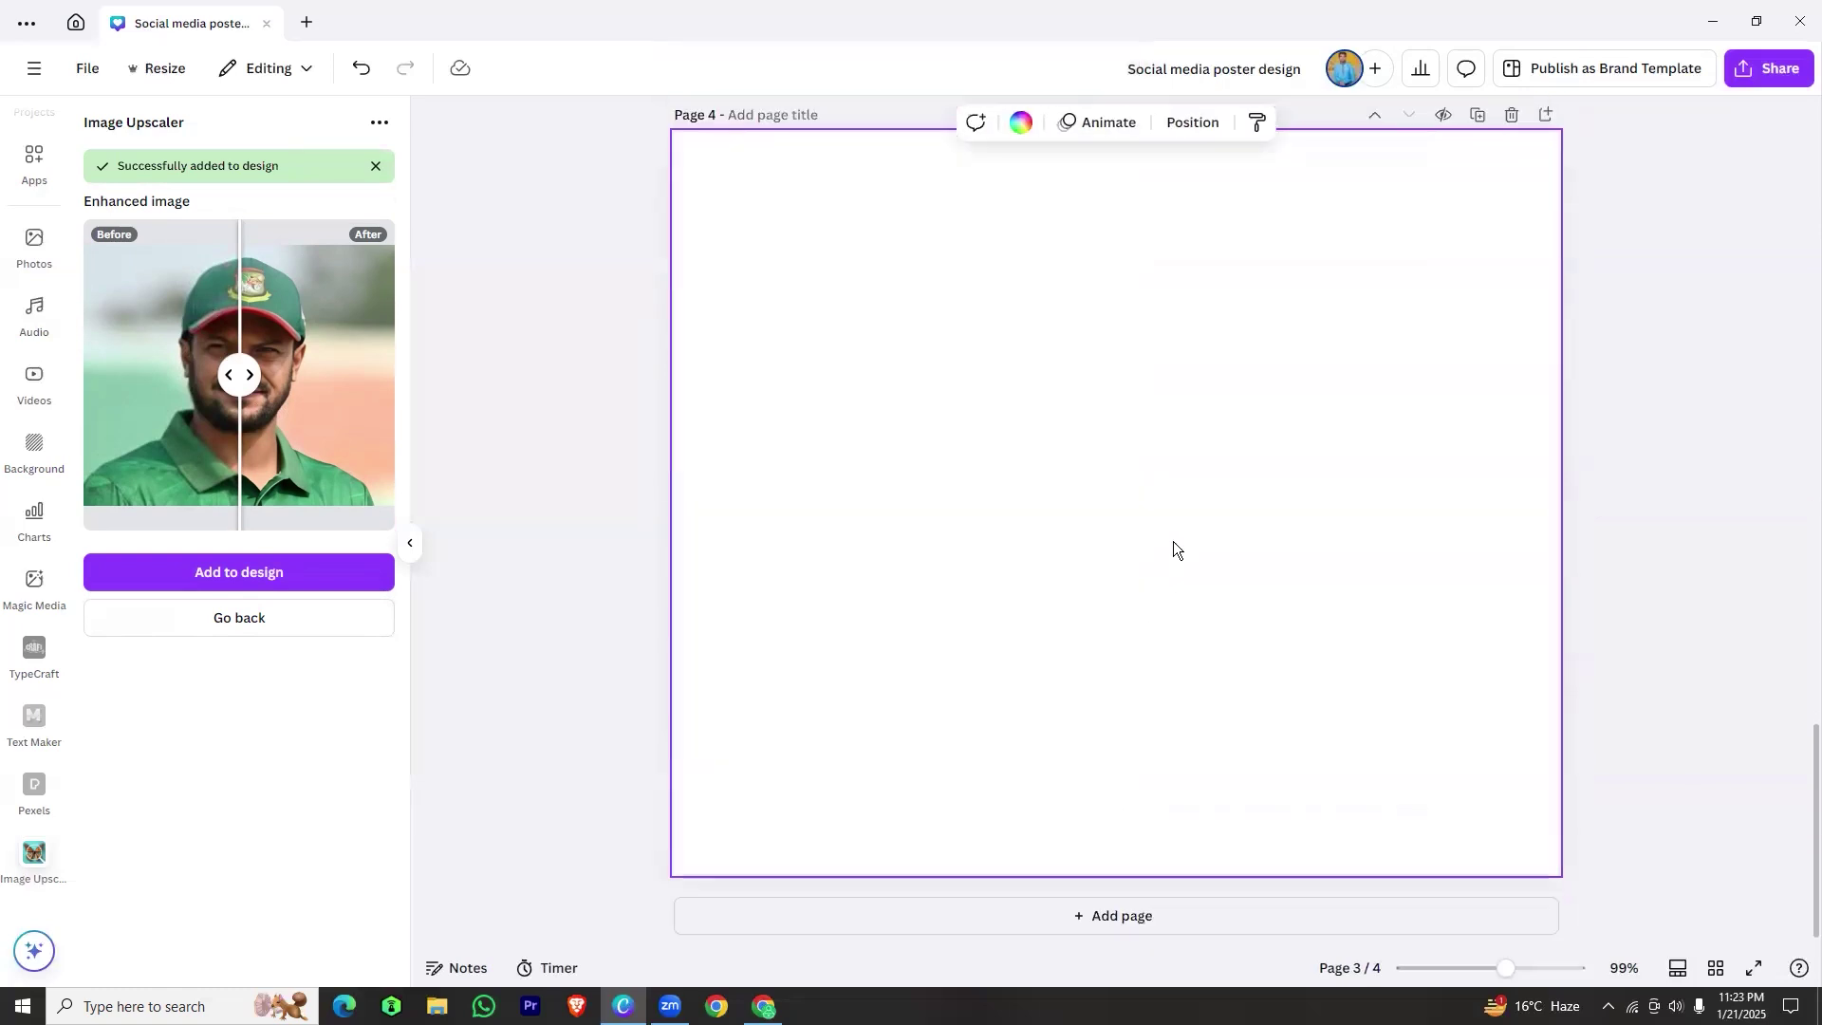
scroll(1167, 522, up, 6)
drag(1125, 338, 1129, 939)
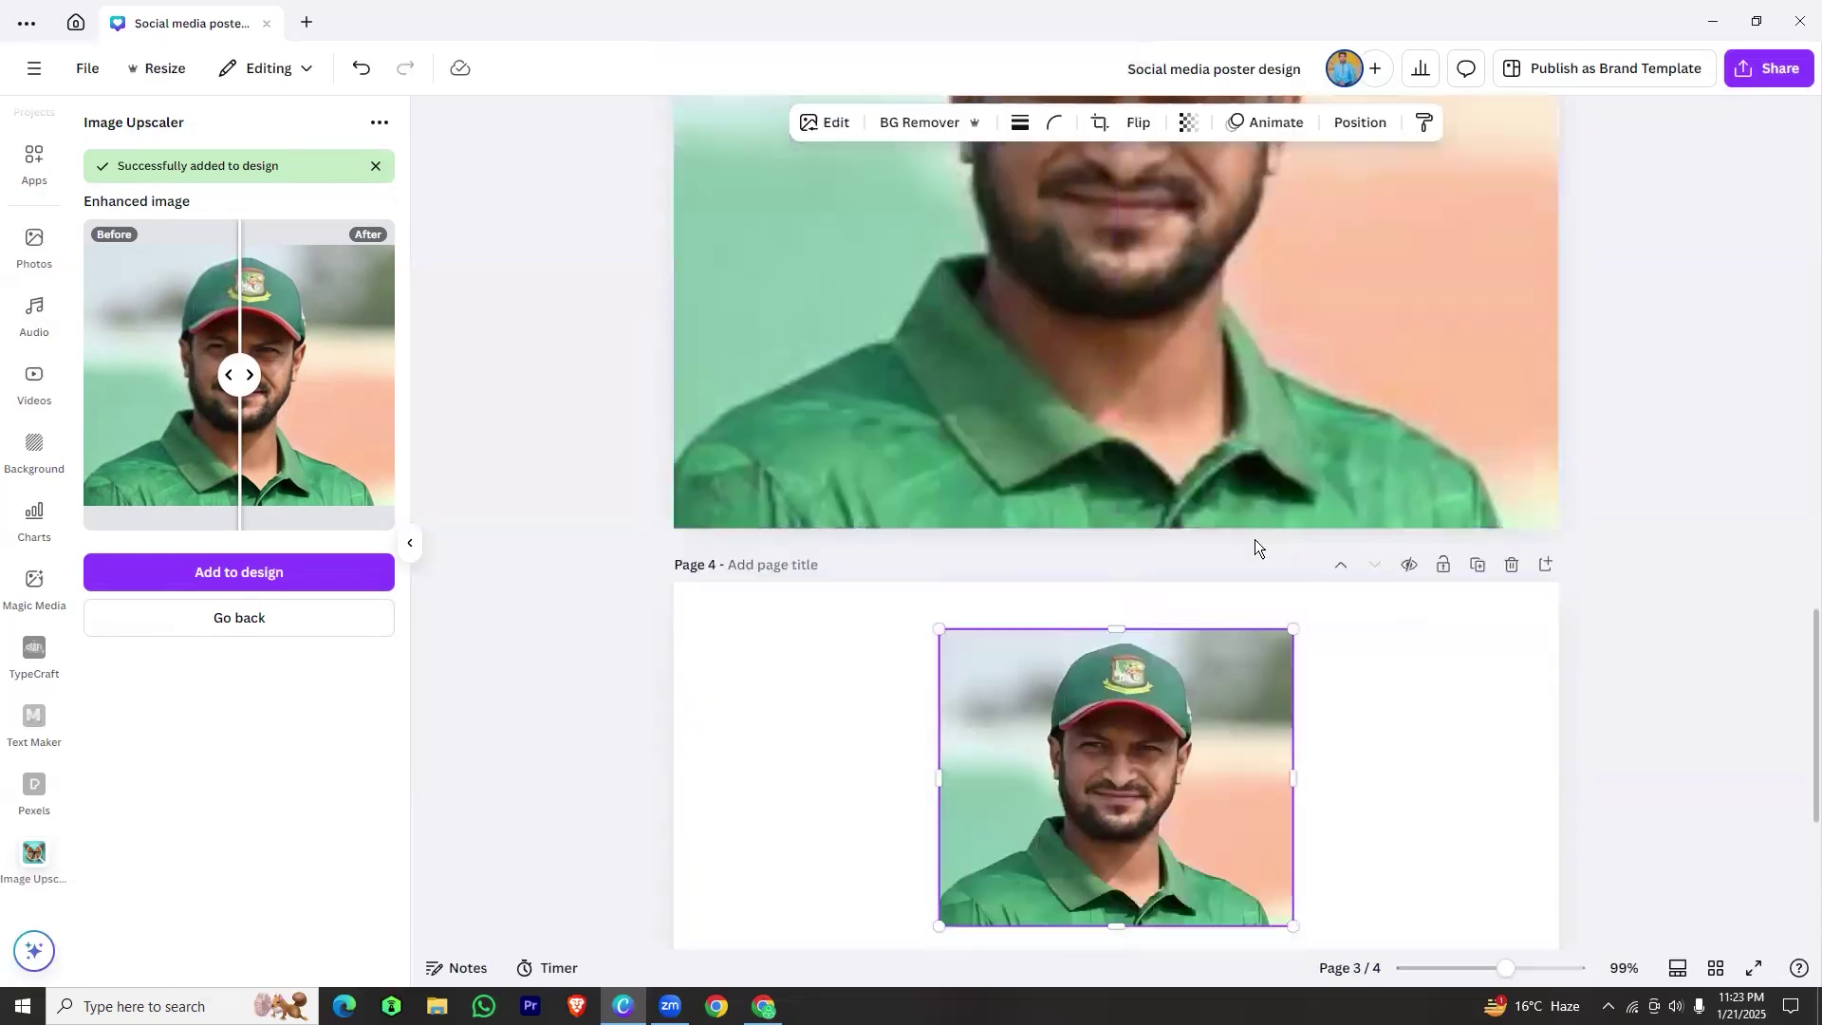
Align the upscaled image with Page 4's upper-left corner and enlarge it to fill the page
scroll(1254, 539, down, 3)
drag(1042, 434, 773, 395)
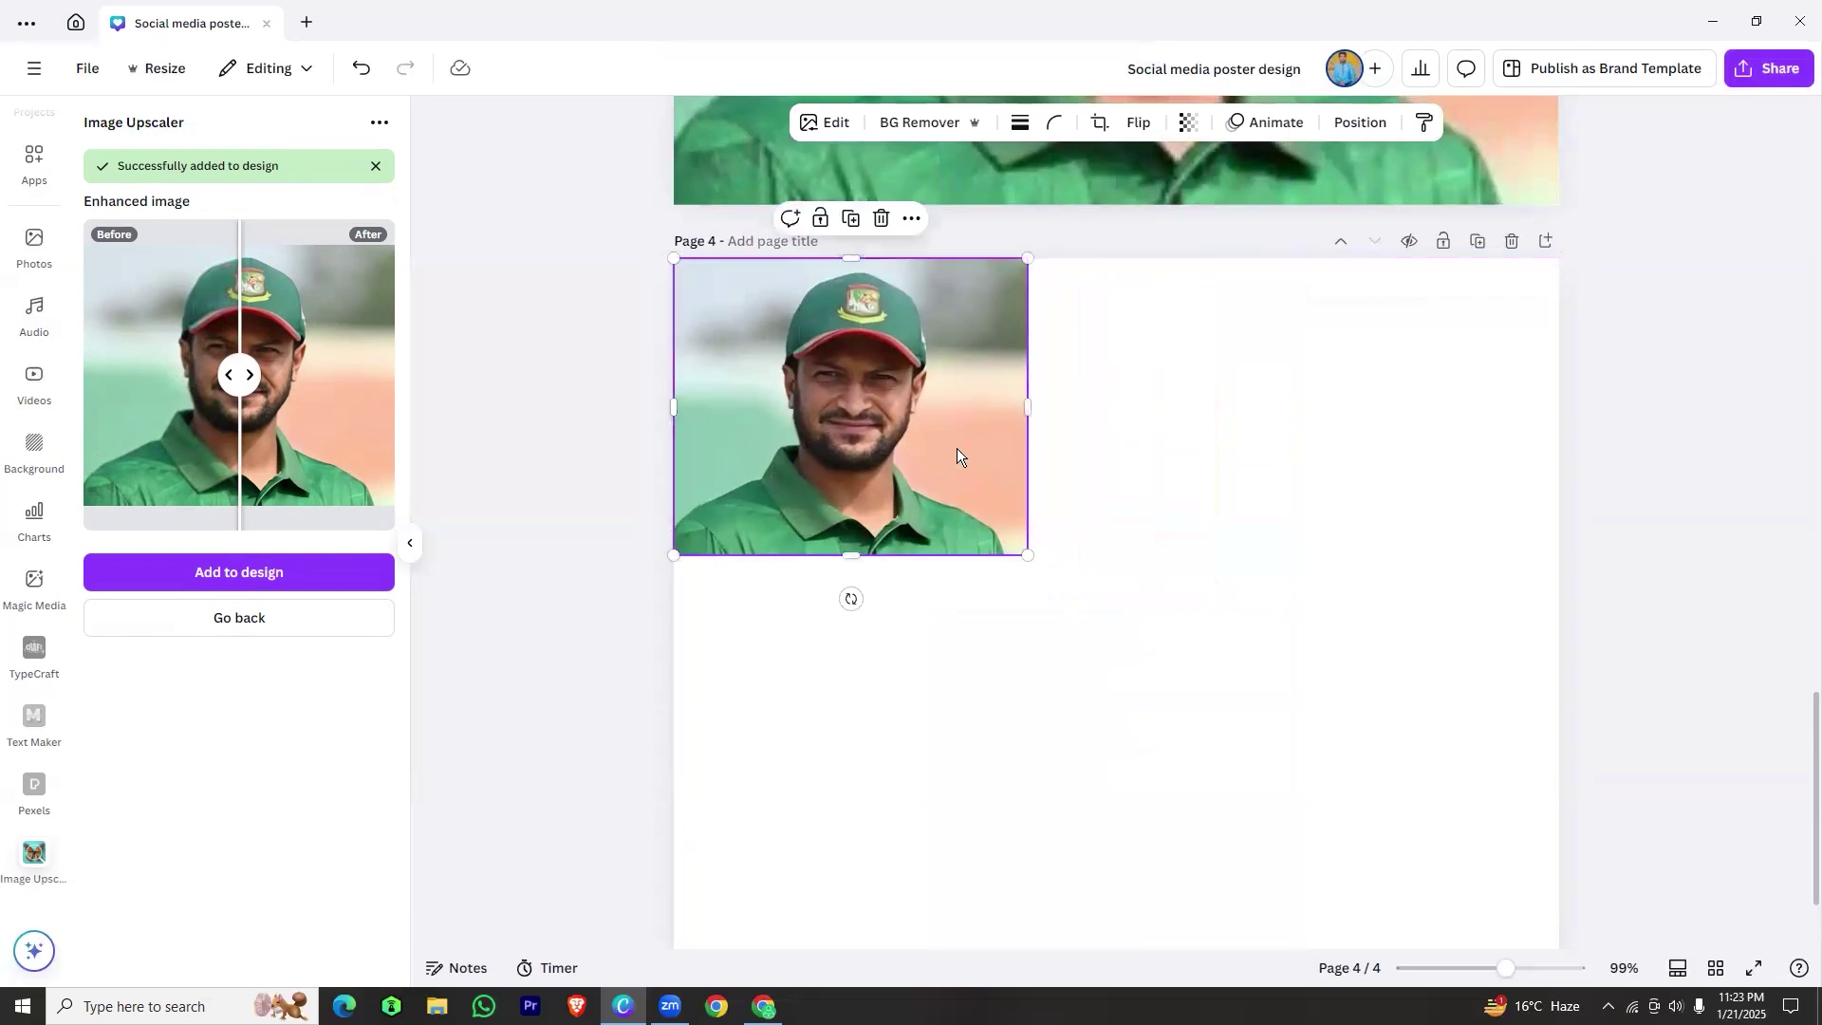
scroll(956, 447, down, 2)
drag(1026, 424, 1573, 862)
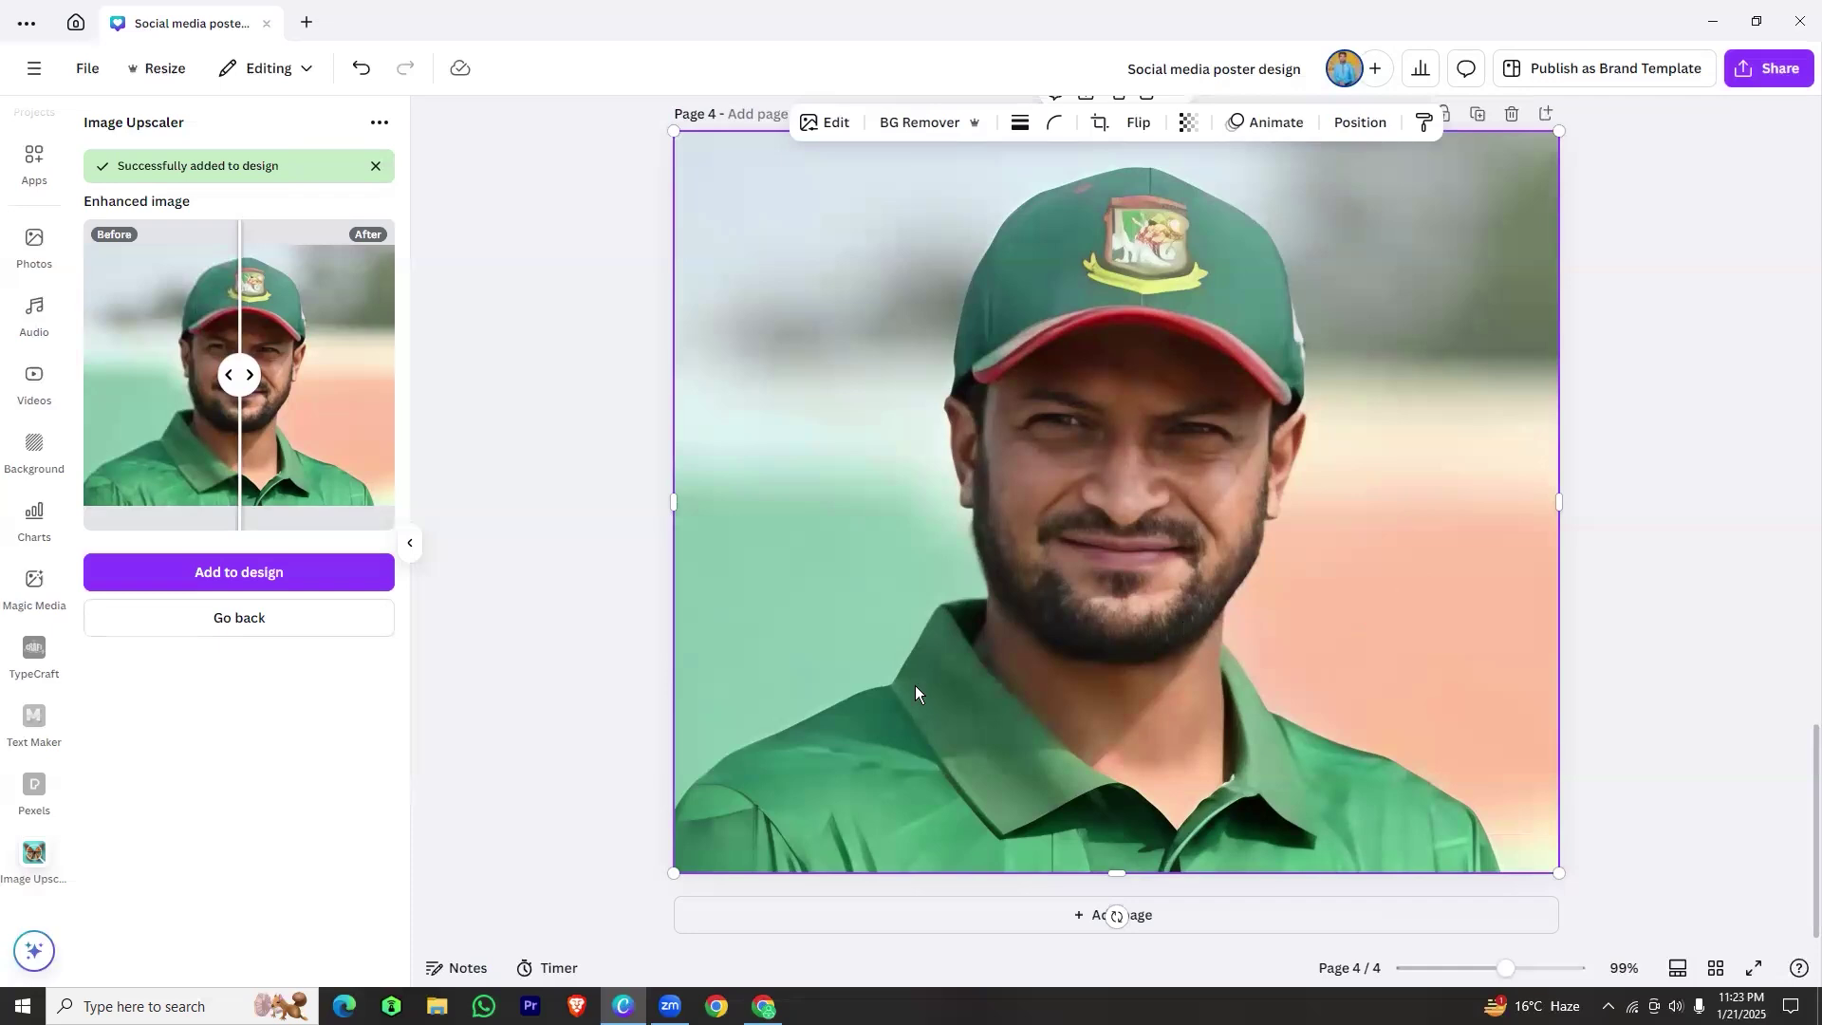
Compare the original photo on Page 3 with the 4x upscaled version on Page 4
scroll(1181, 636, up, 6)
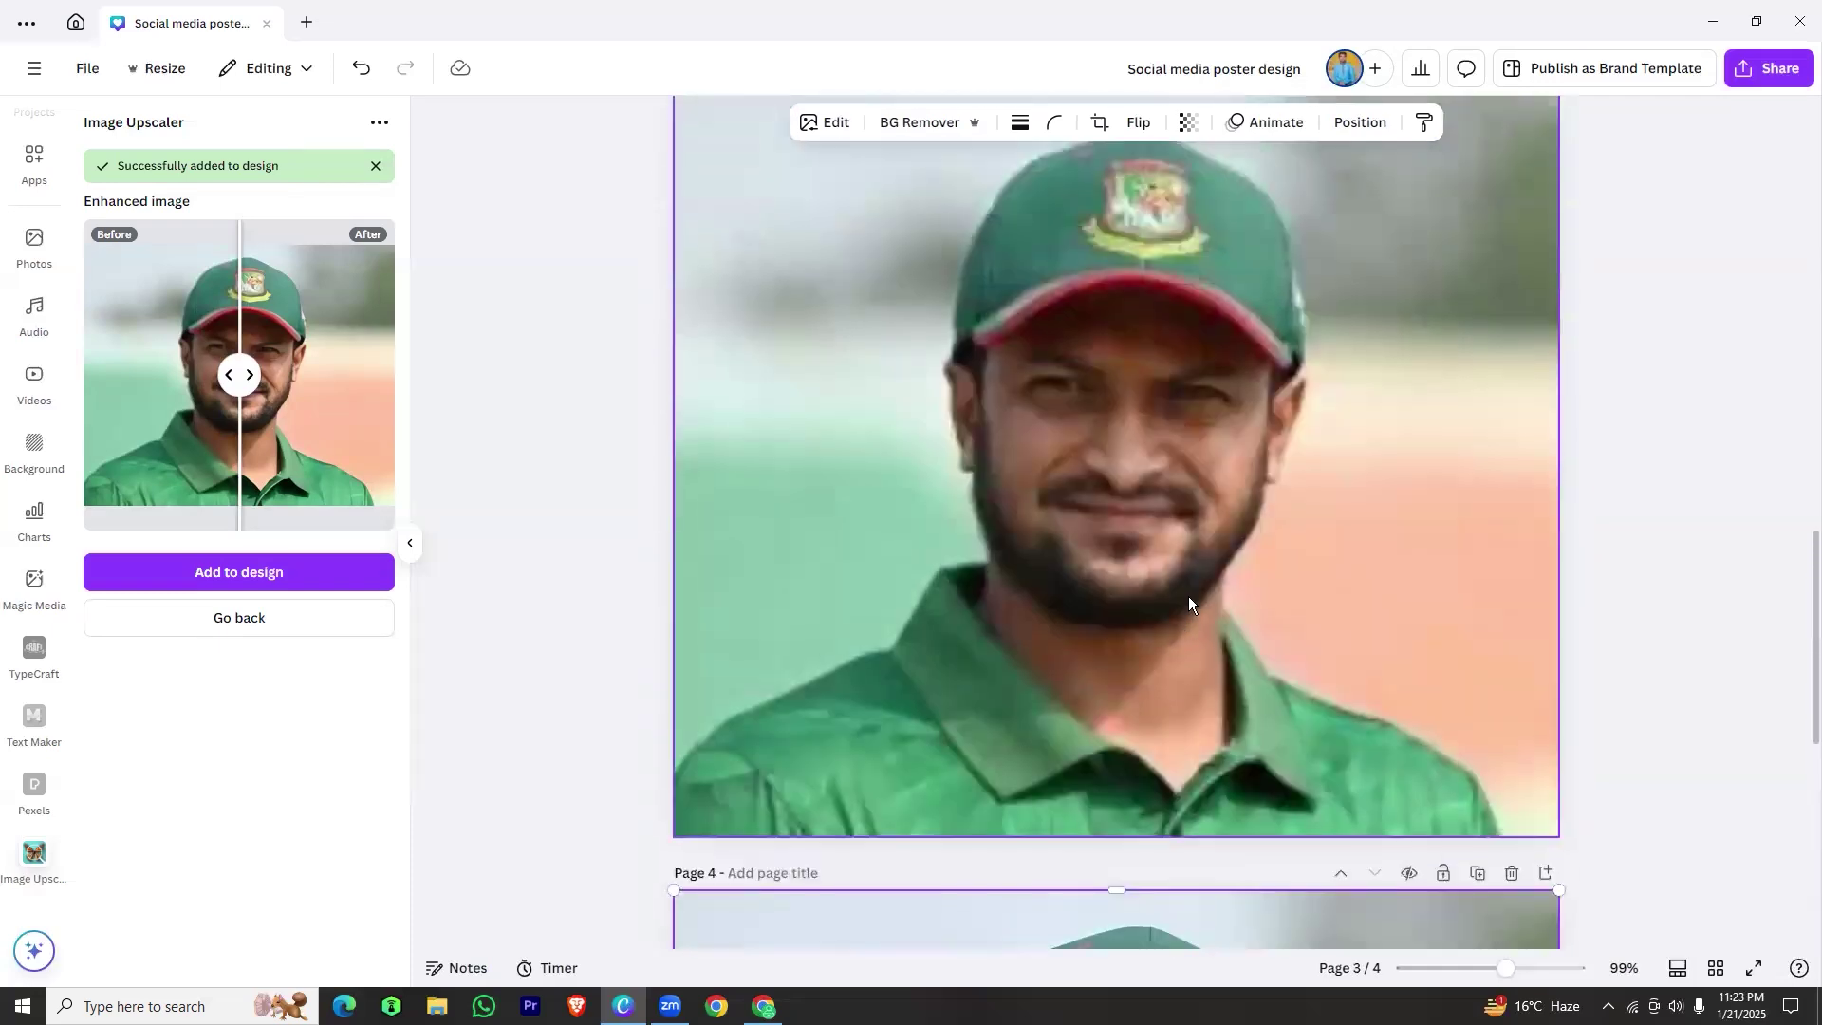
scroll(1120, 502, down, 5)
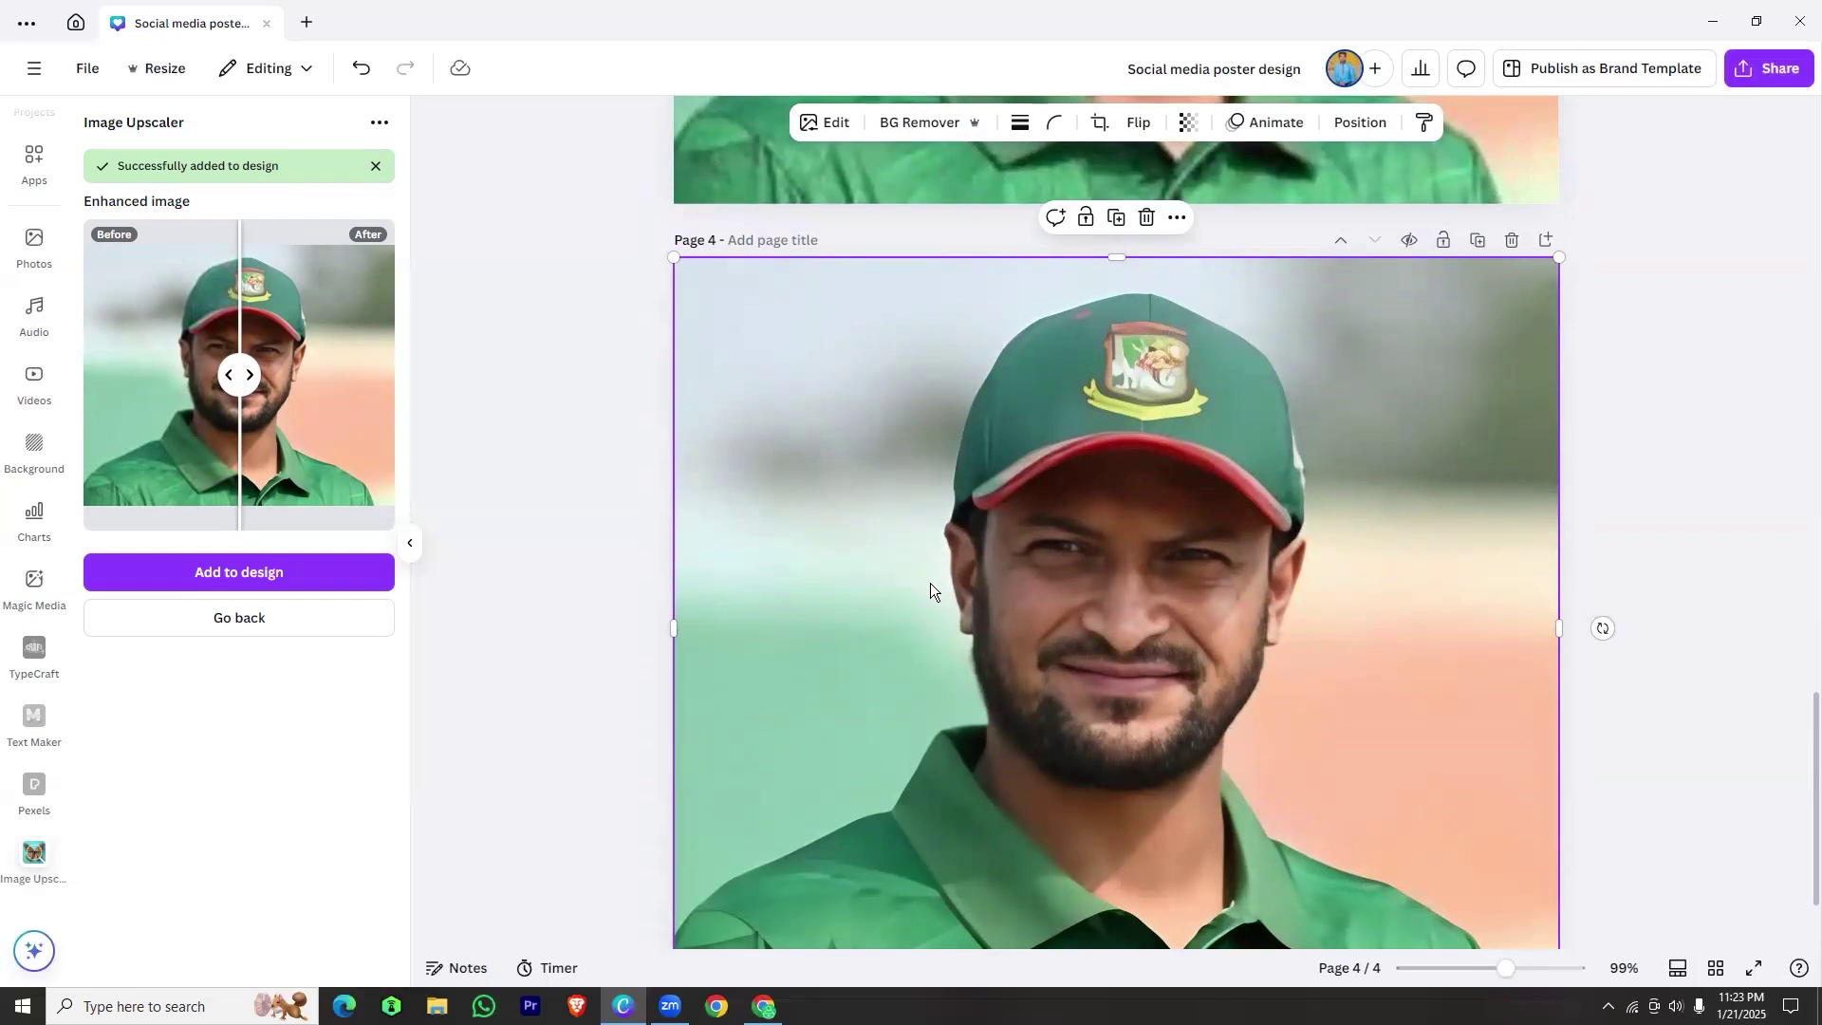
scroll(1237, 582, down, 1)
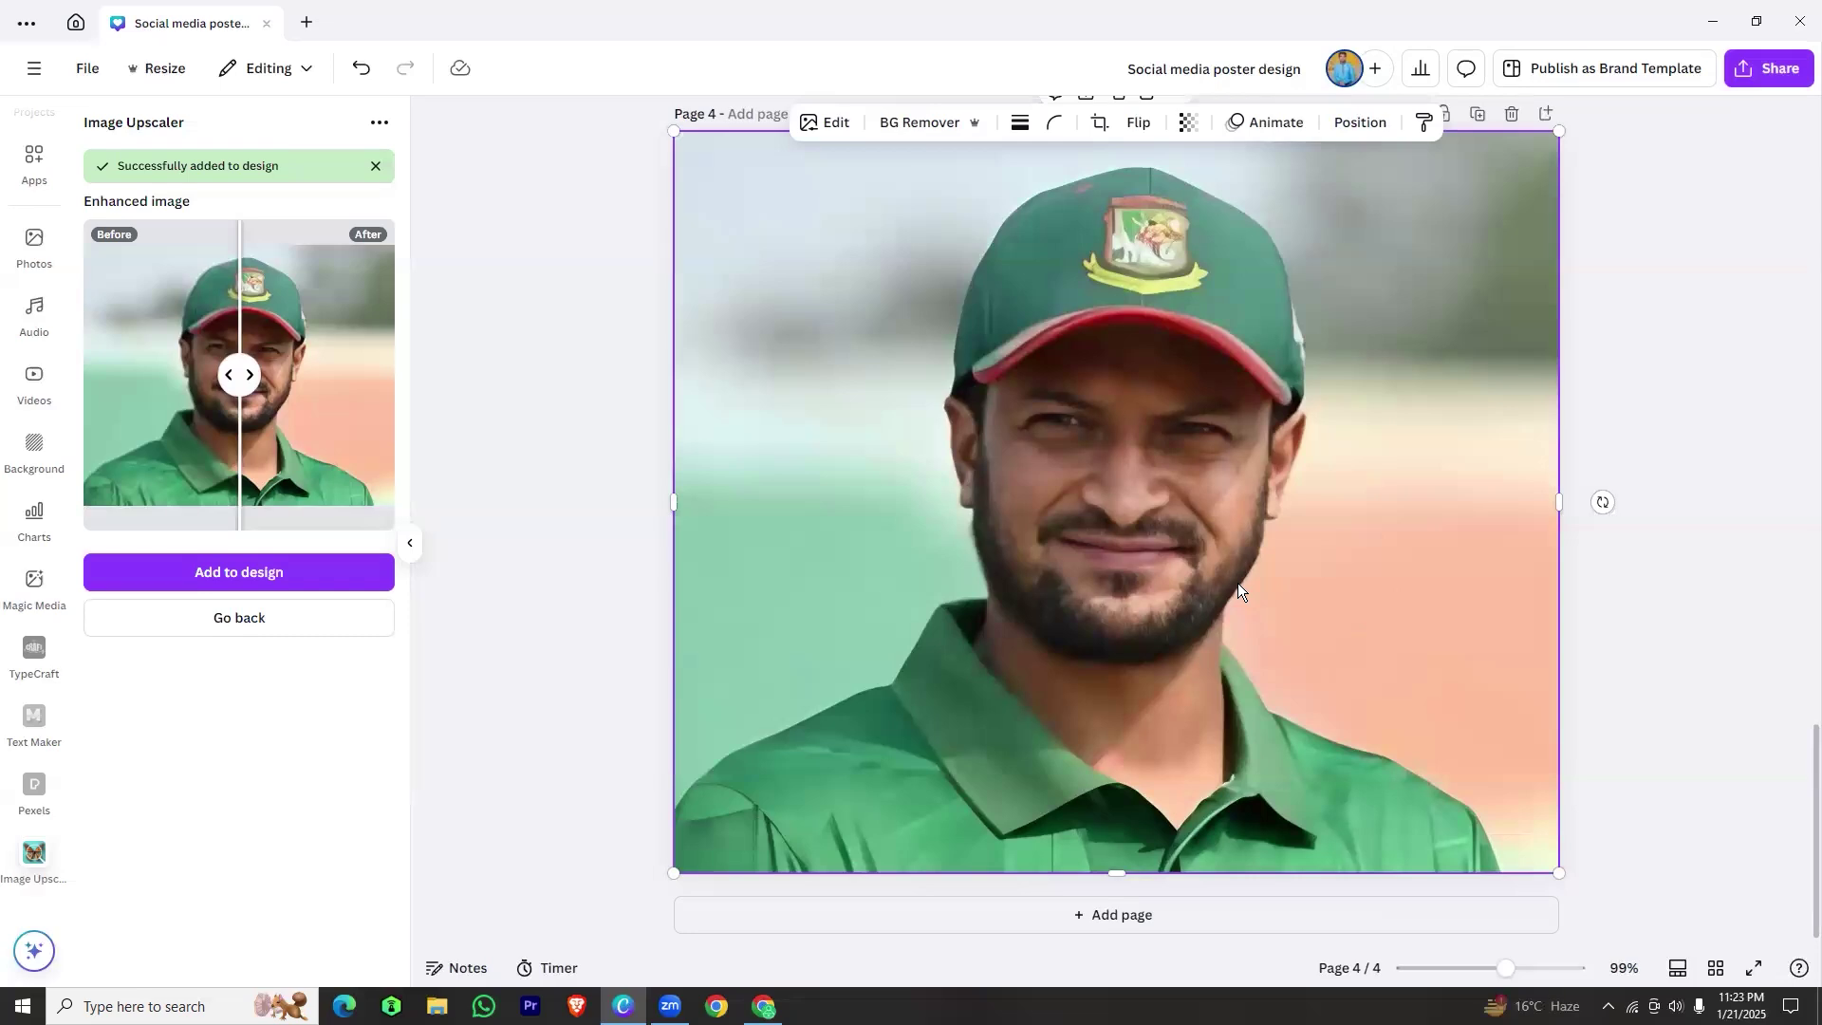
scroll(1152, 592, up, 5)
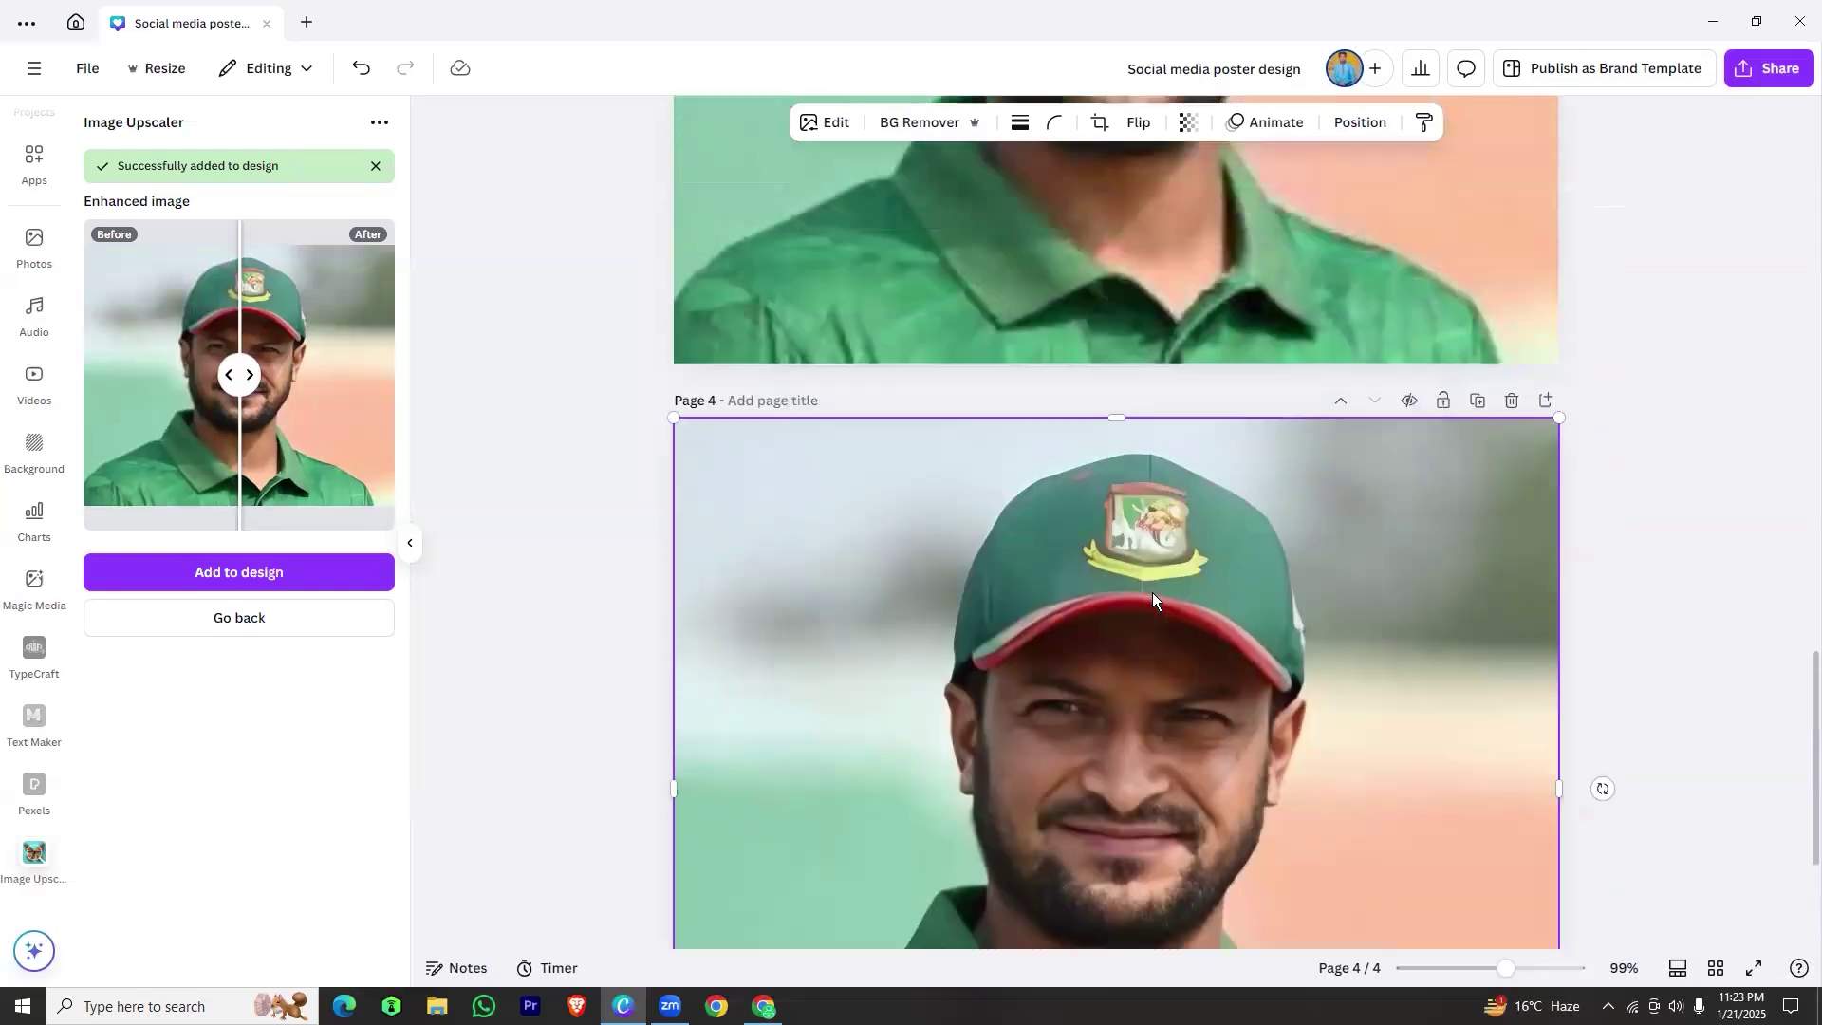
scroll(1038, 455, up, 1)
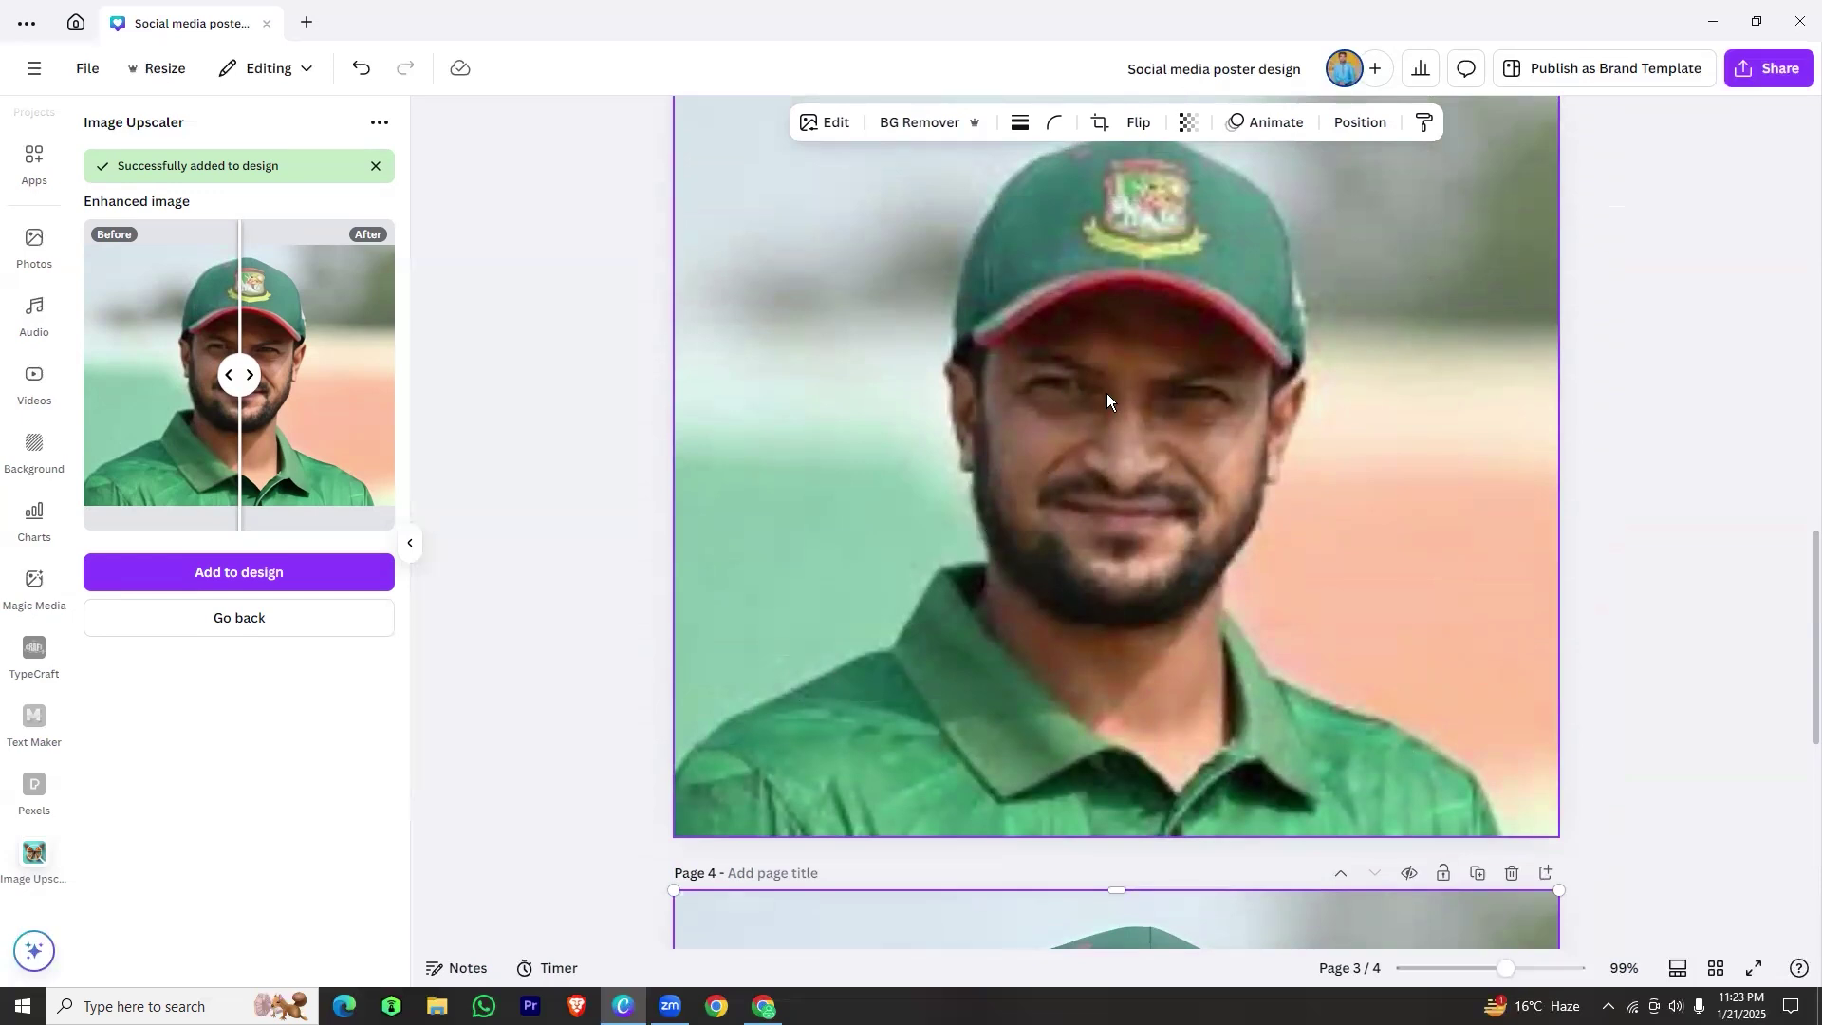
scroll(1162, 378, up, 1)
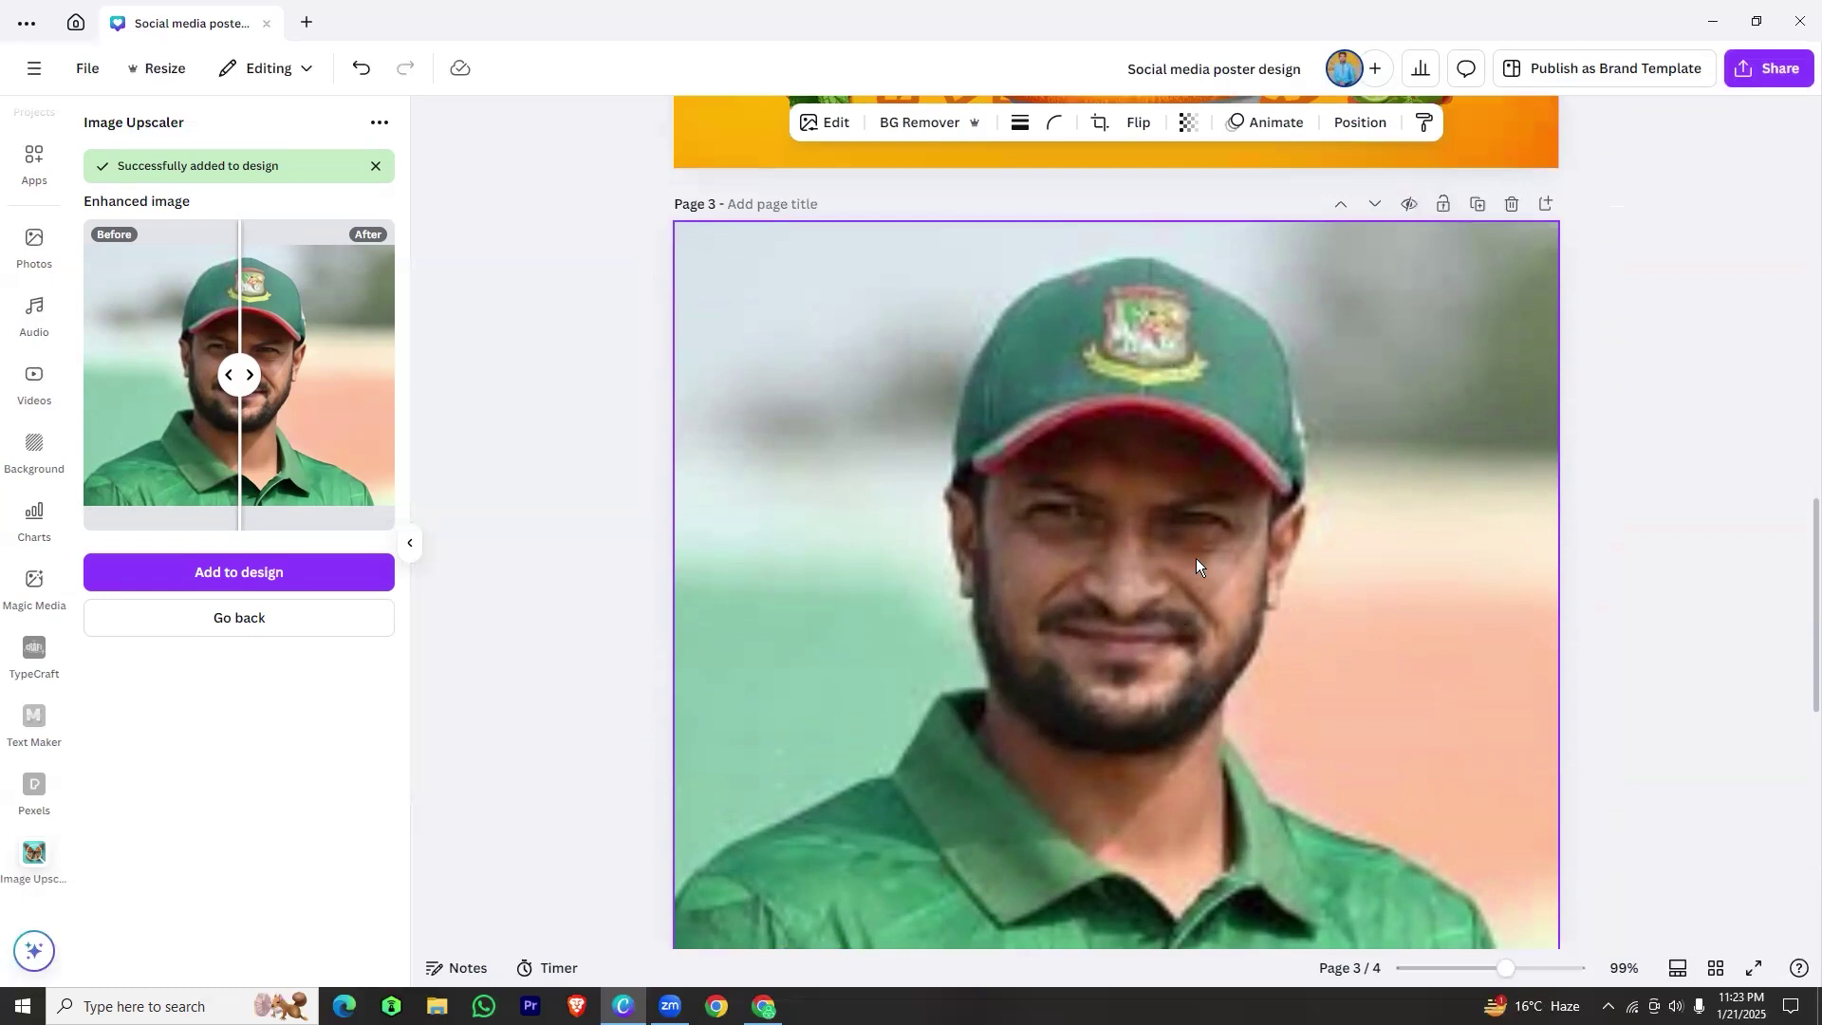
scroll(1196, 558, down, 7)
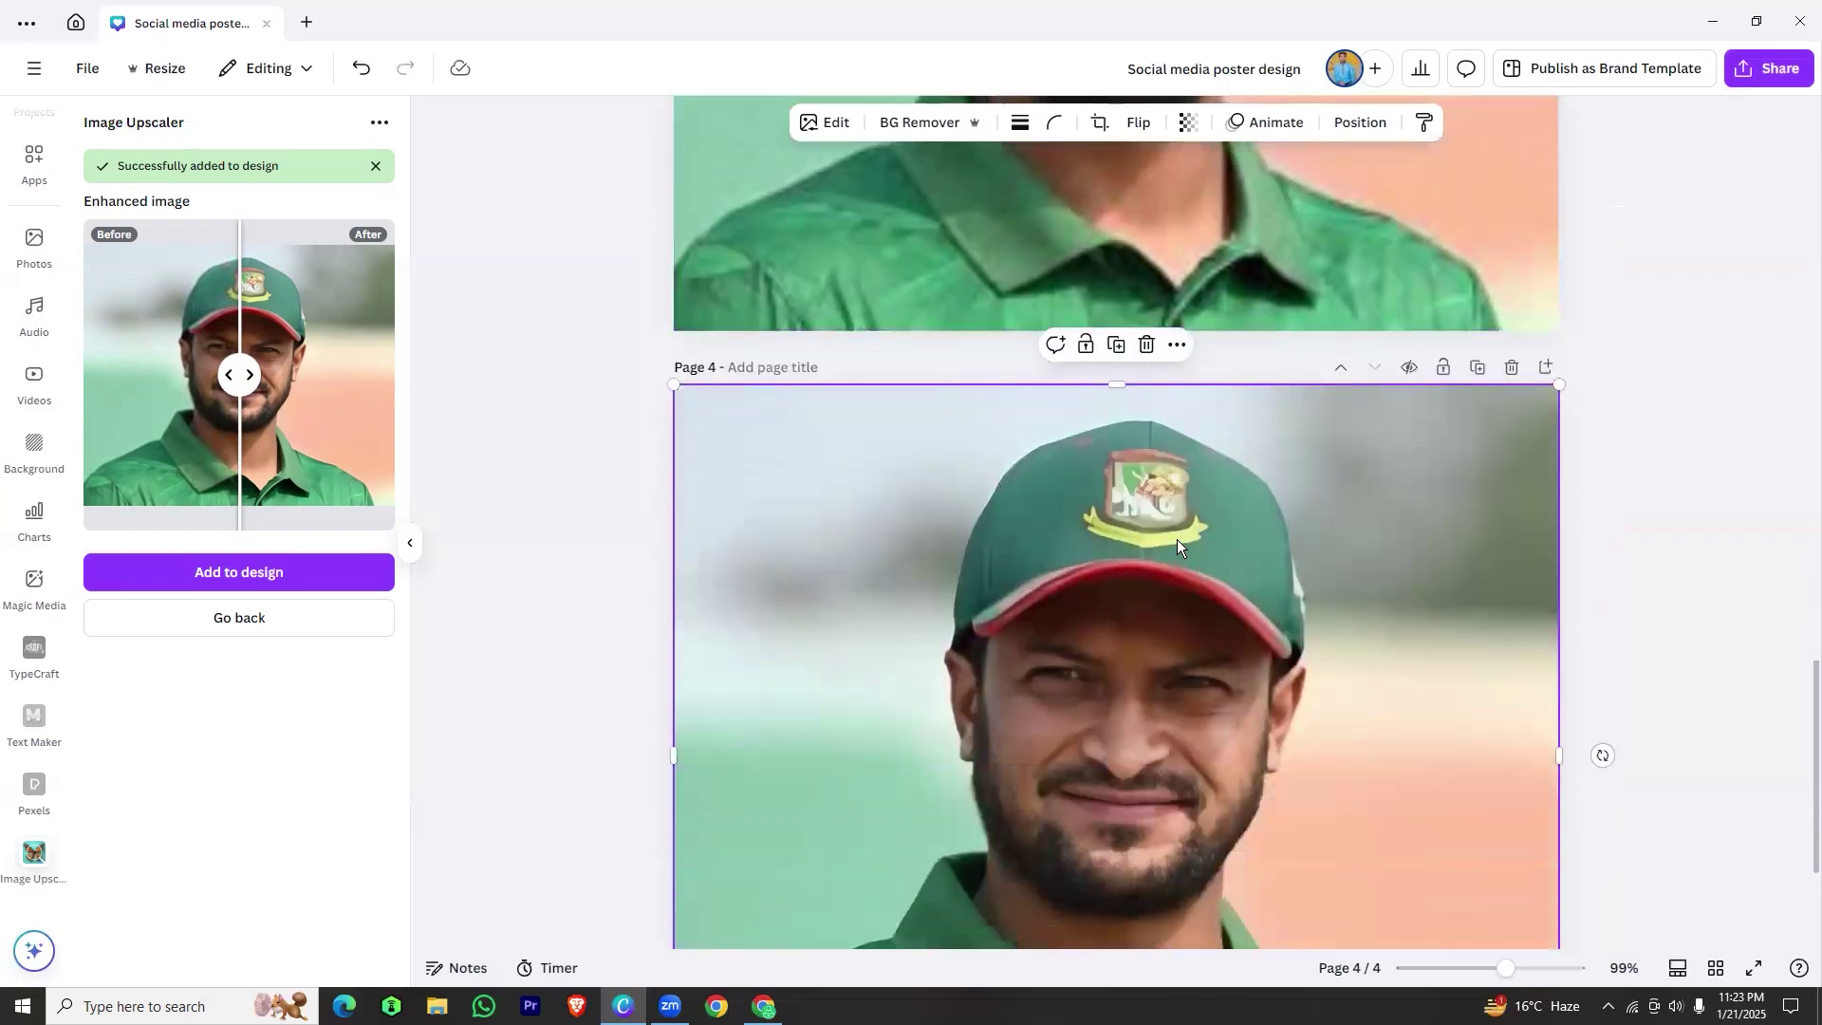
scroll(1150, 627, up, 1)
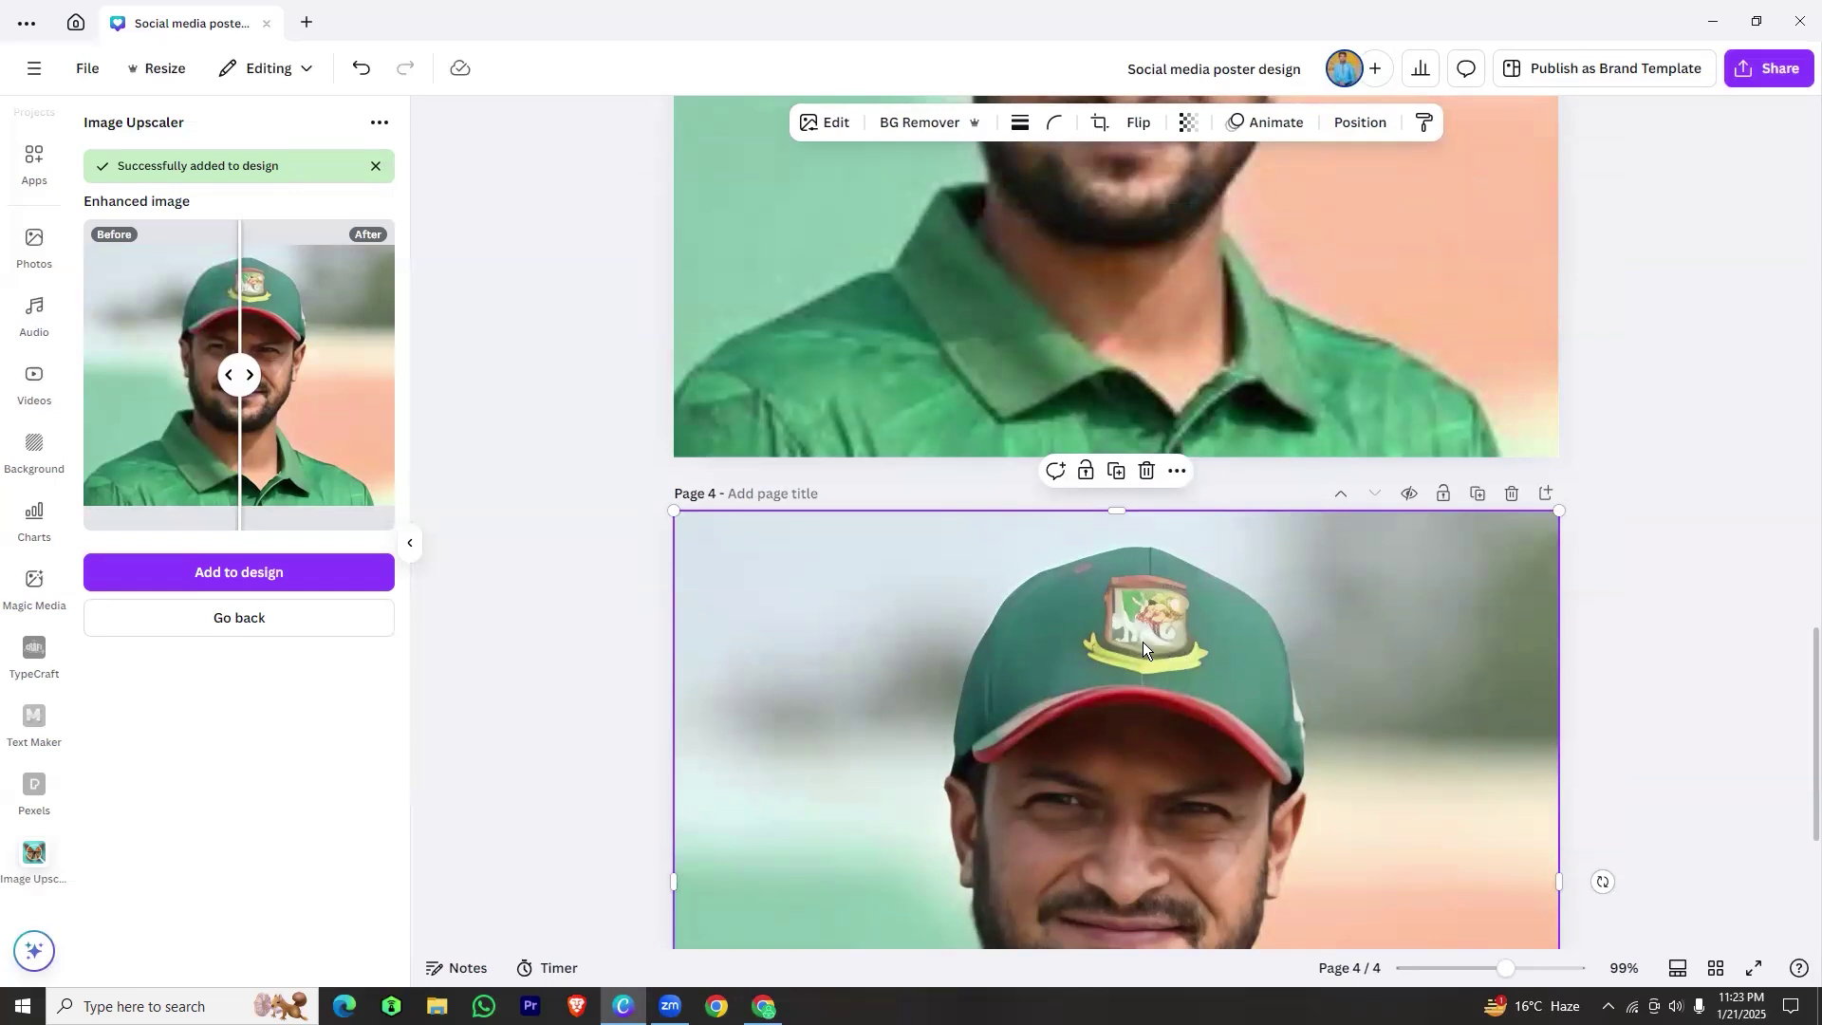
scroll(1143, 641, up, 3)
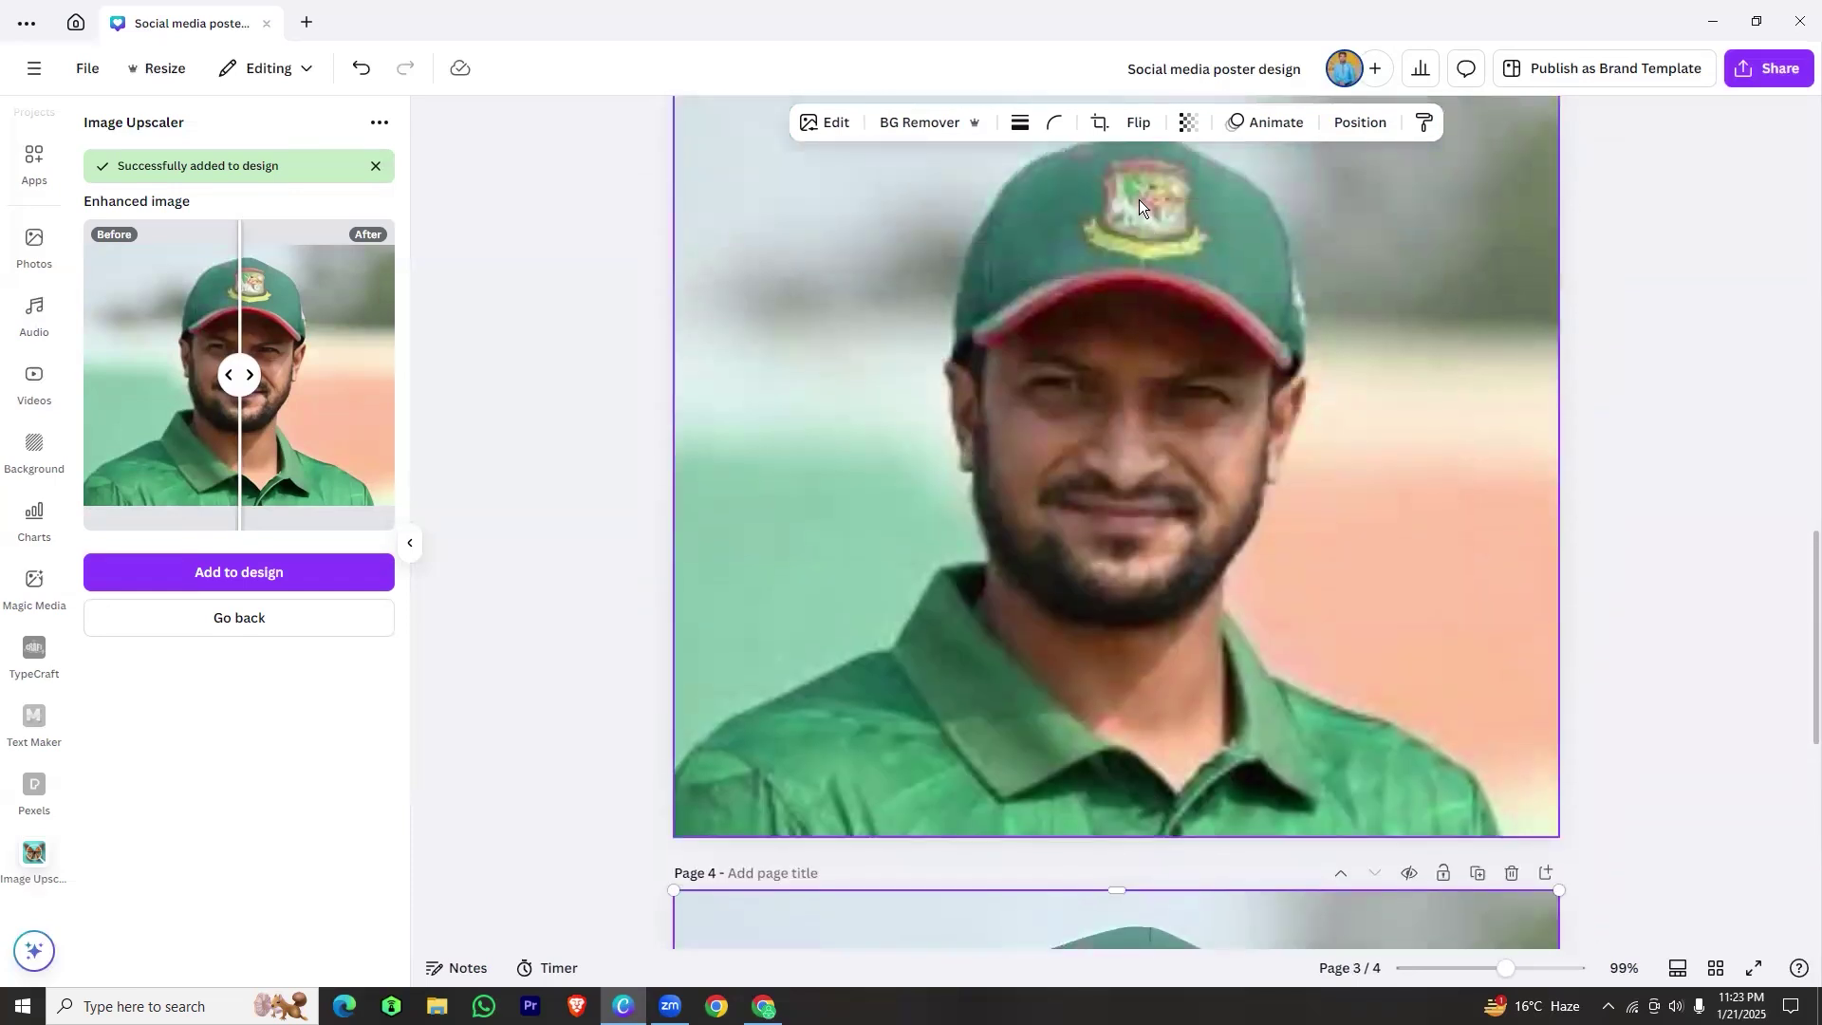
scroll(1198, 559, down, 4)
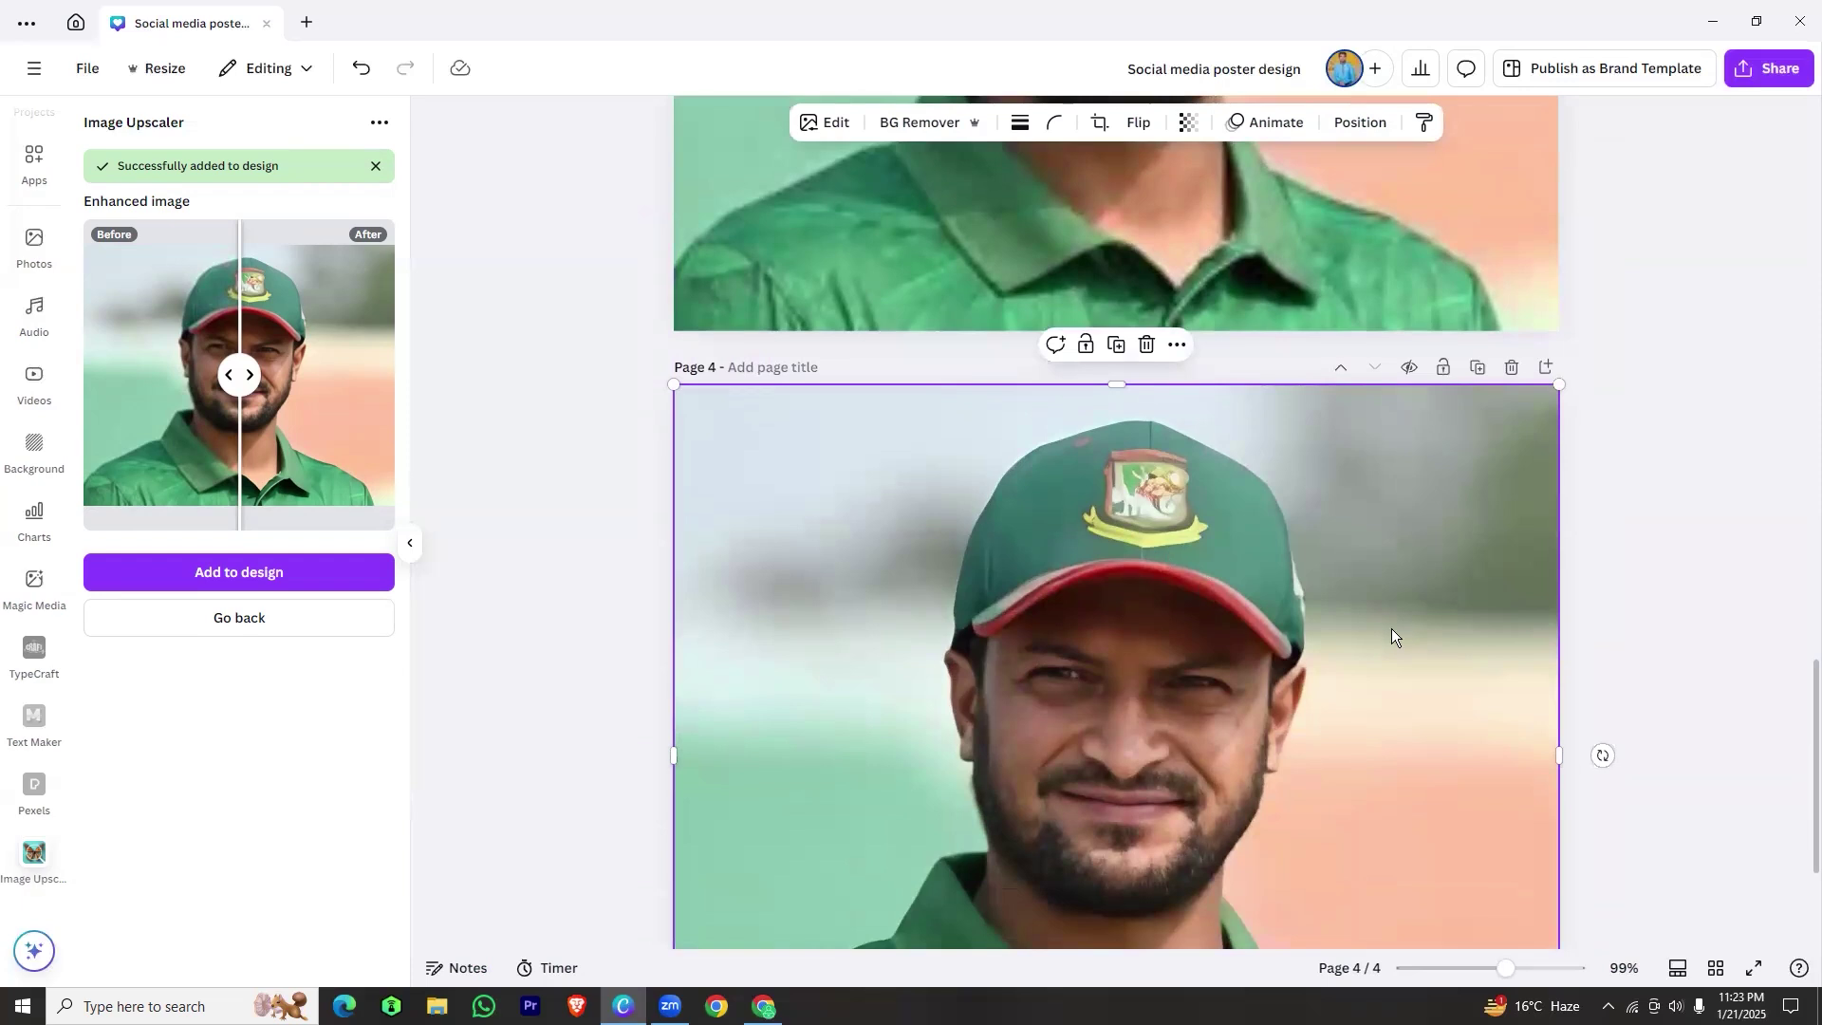
scroll(1149, 567, down, 2)
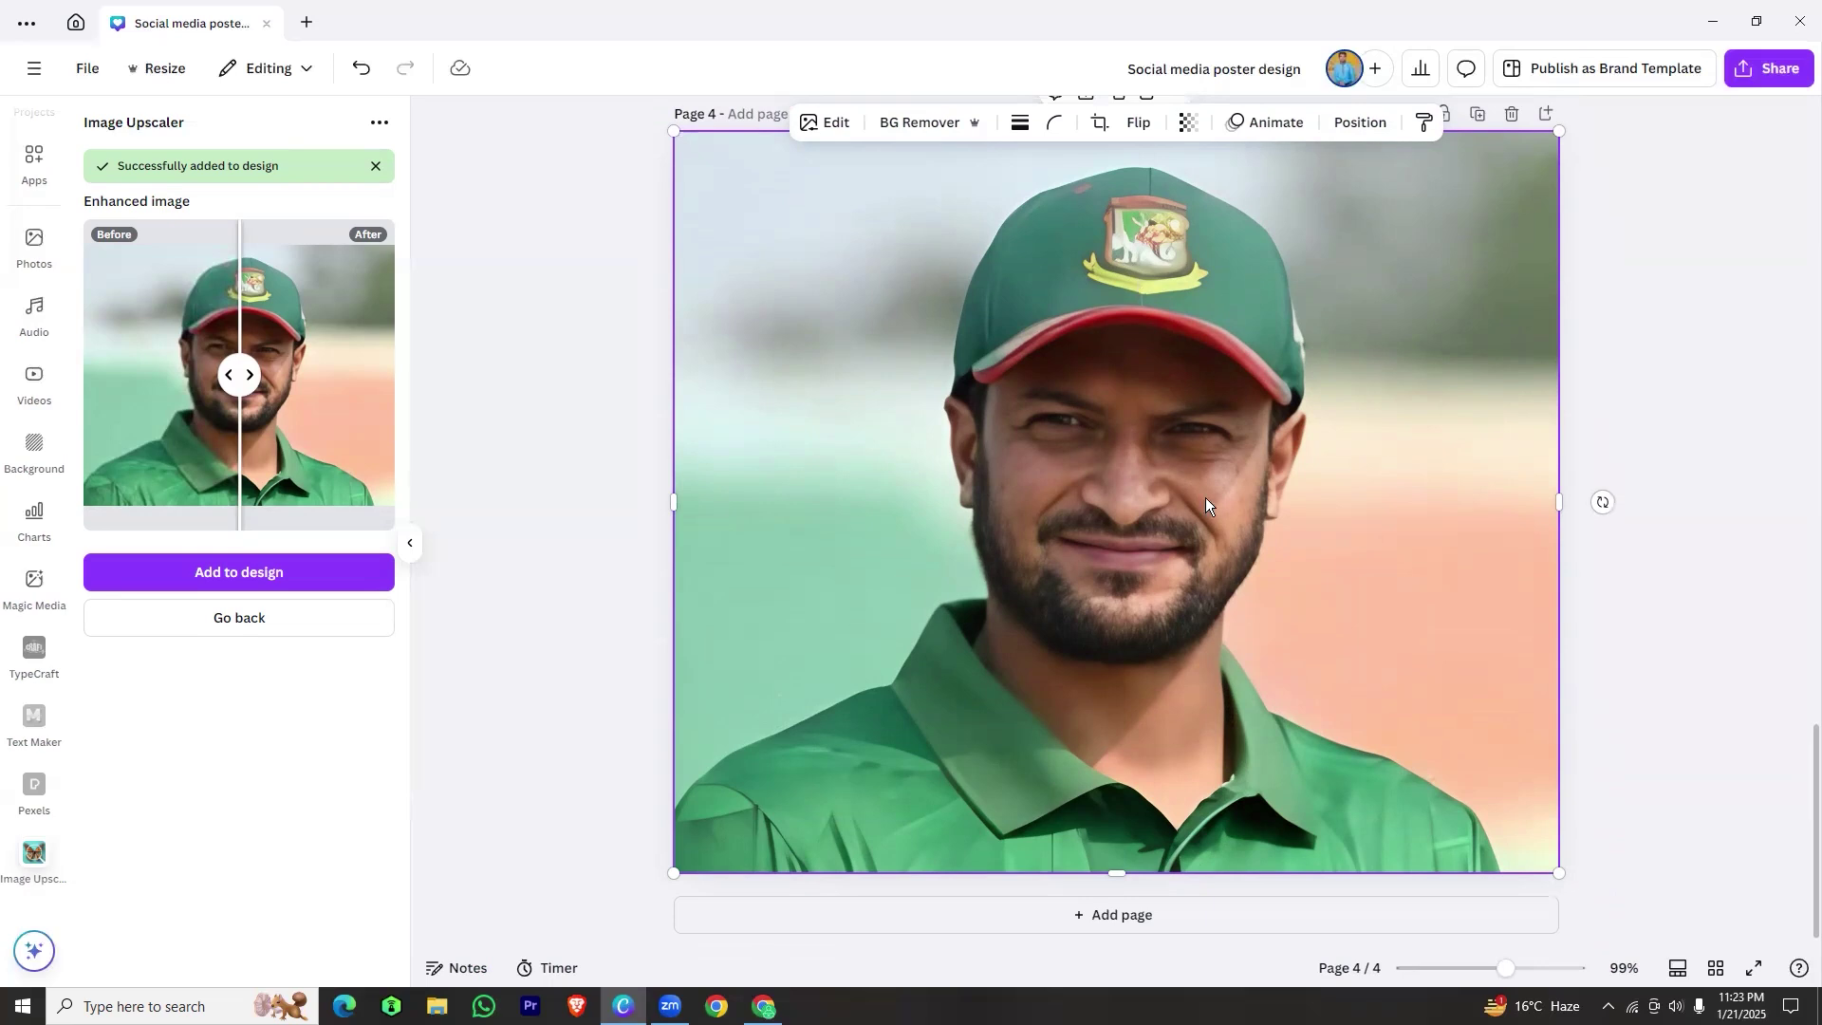
scroll(1205, 482, up, 7)
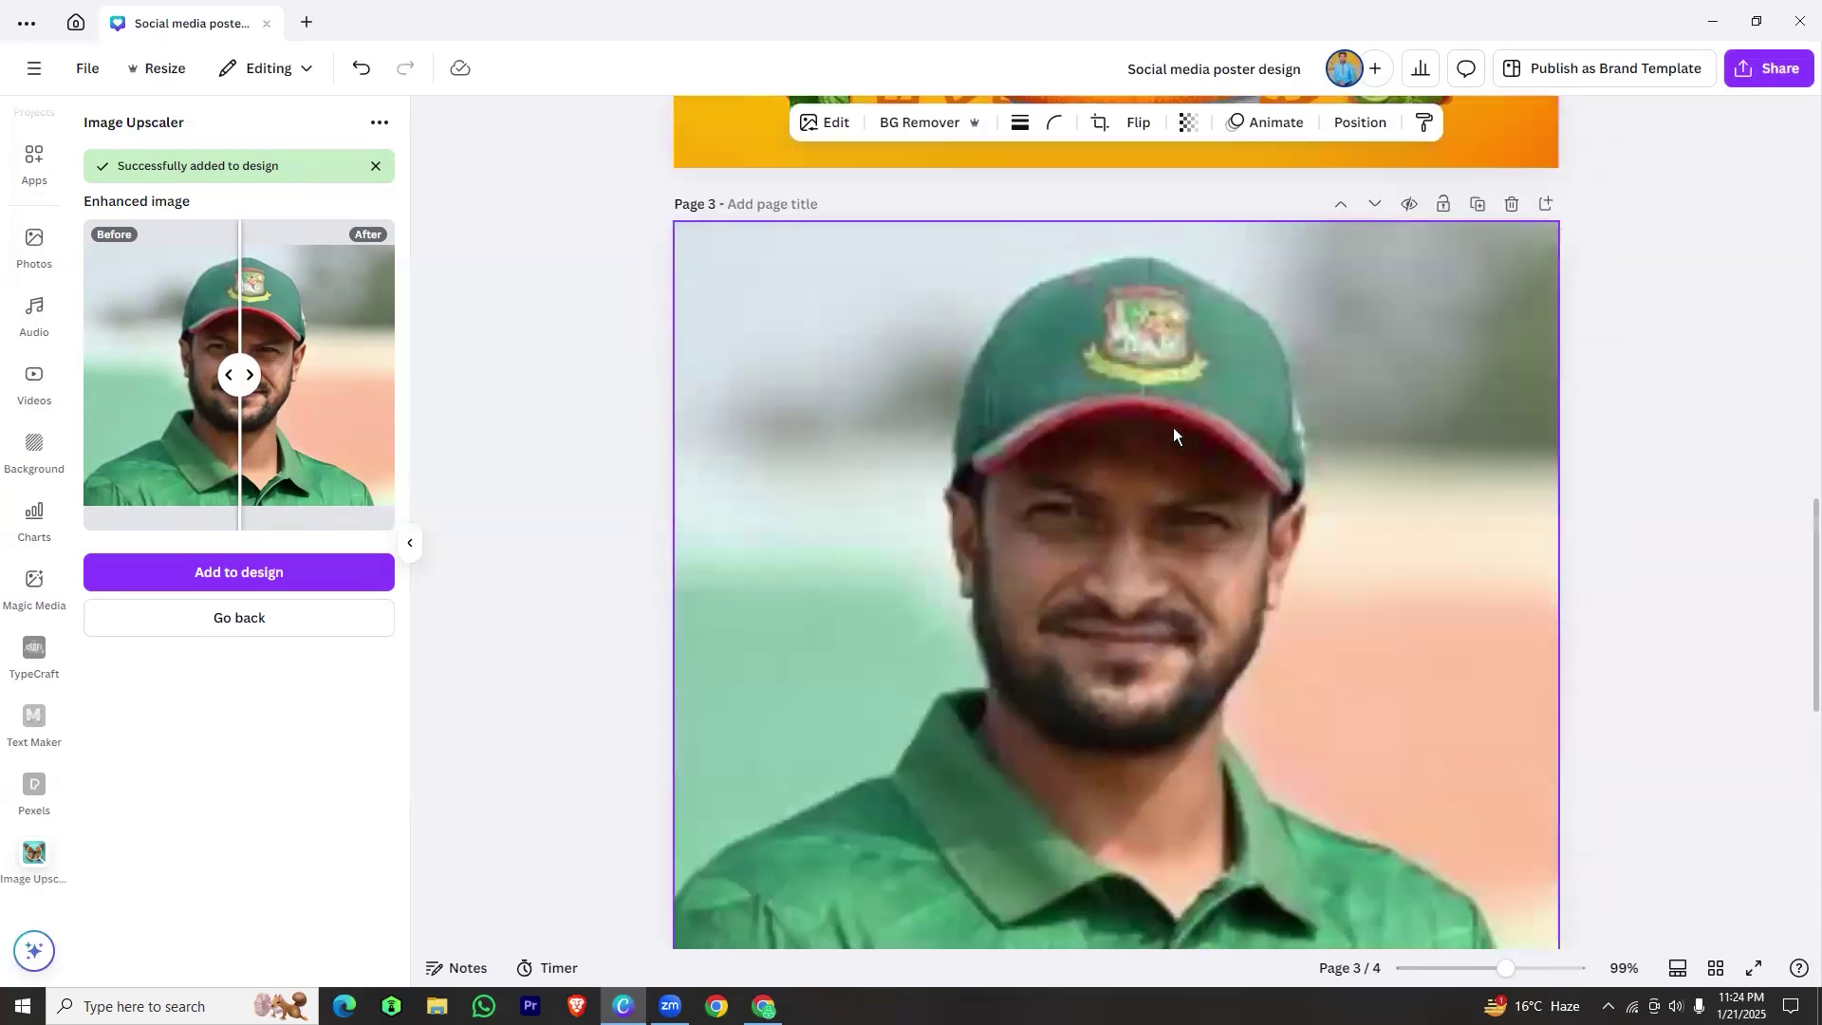
scroll(1172, 427, down, 7)
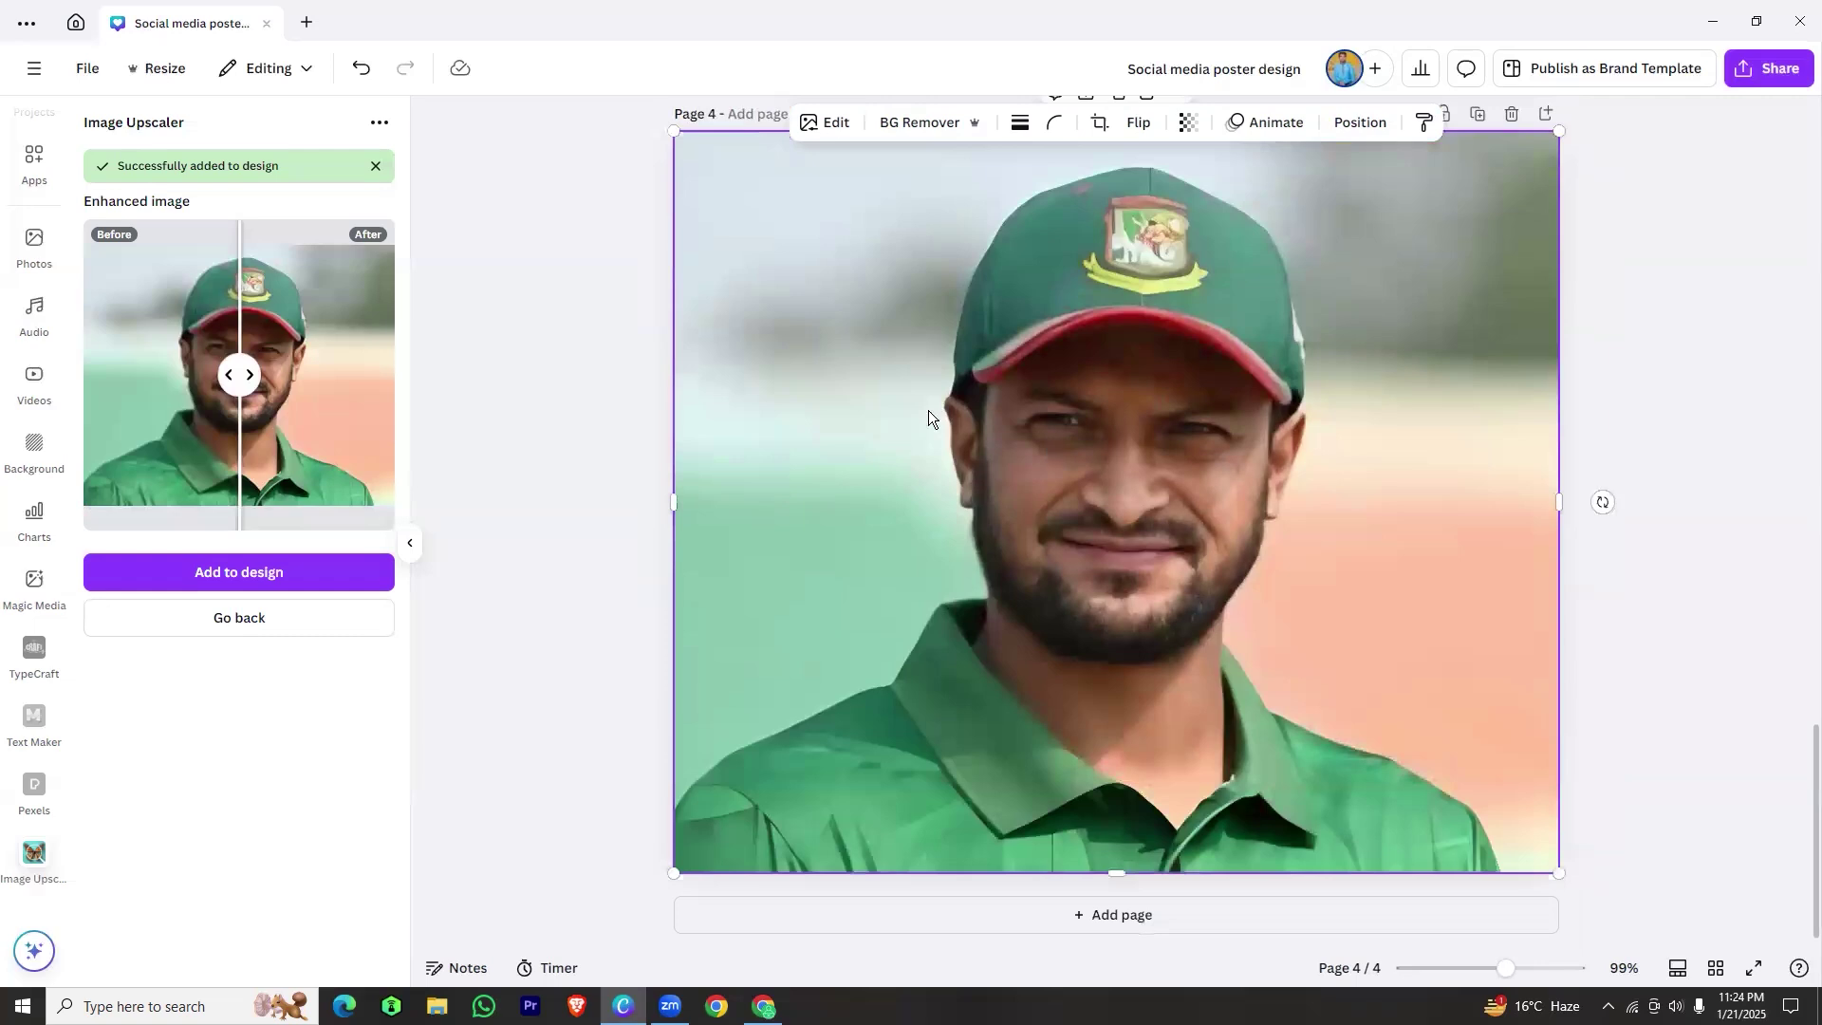
Start another whole-page upscale in the Image Upscaler and limit the page selection to Page 3
click(237, 616)
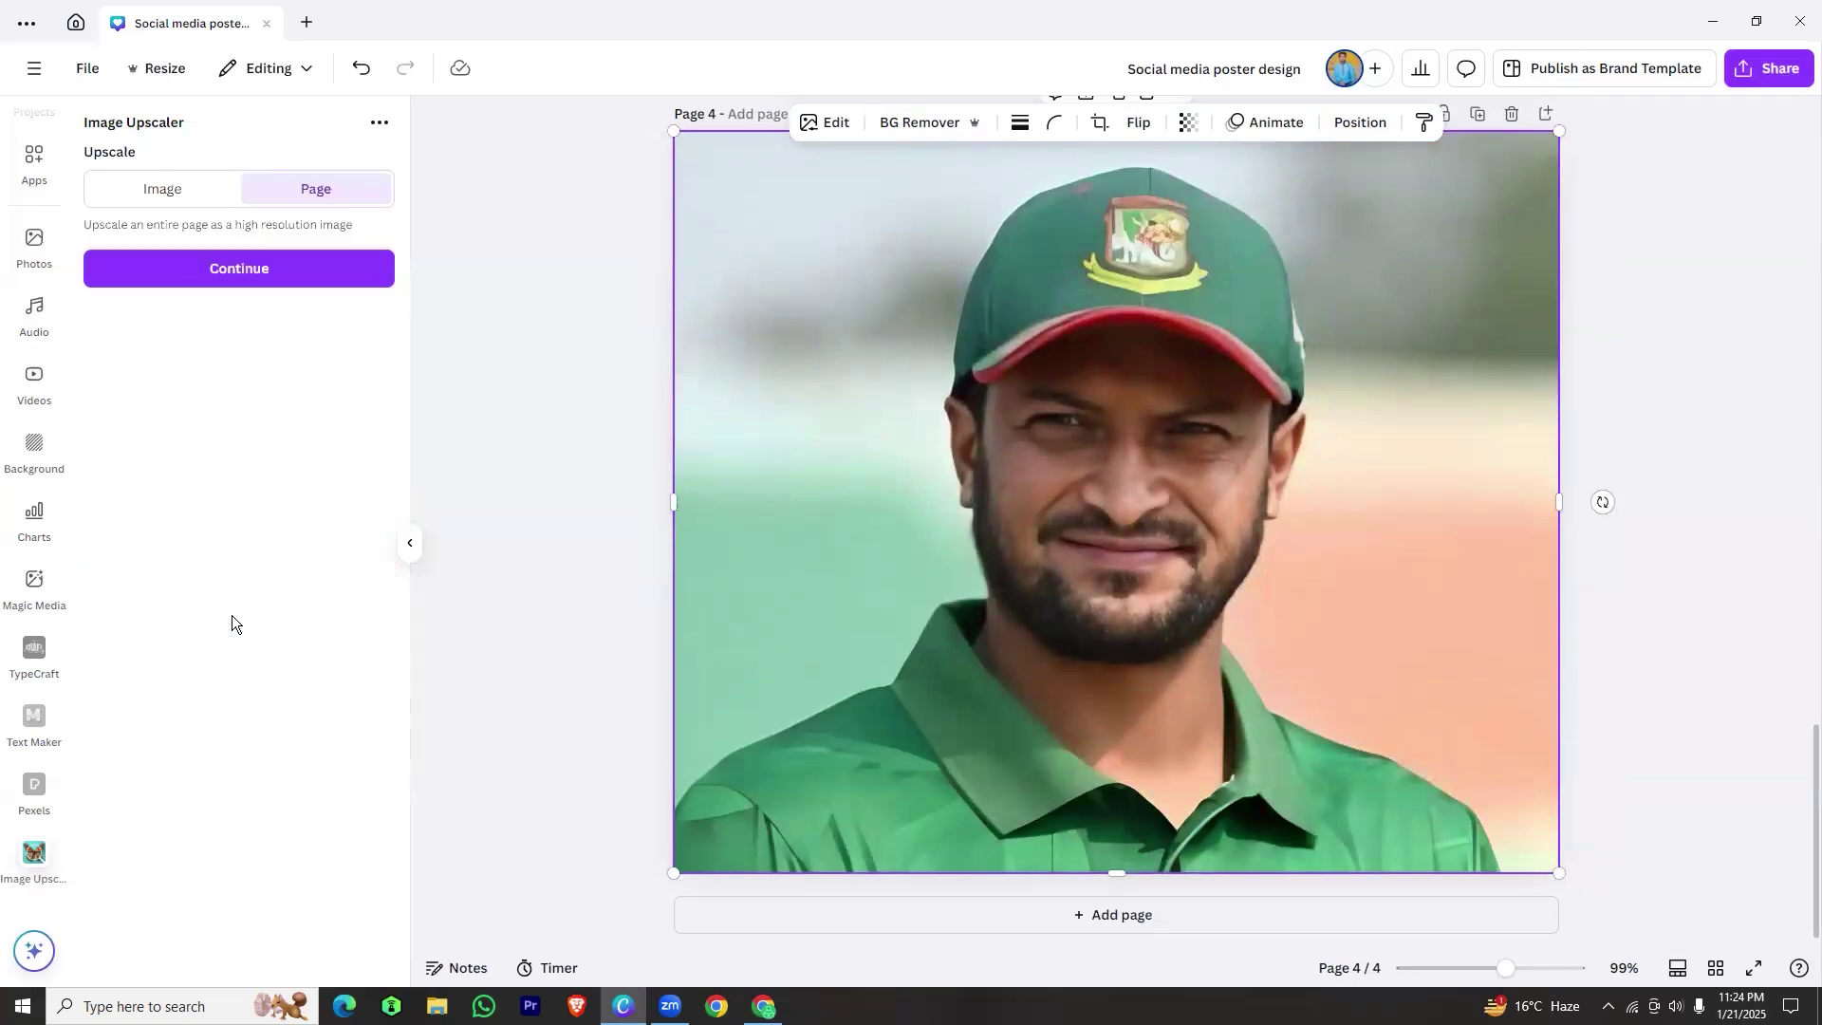
click(268, 273)
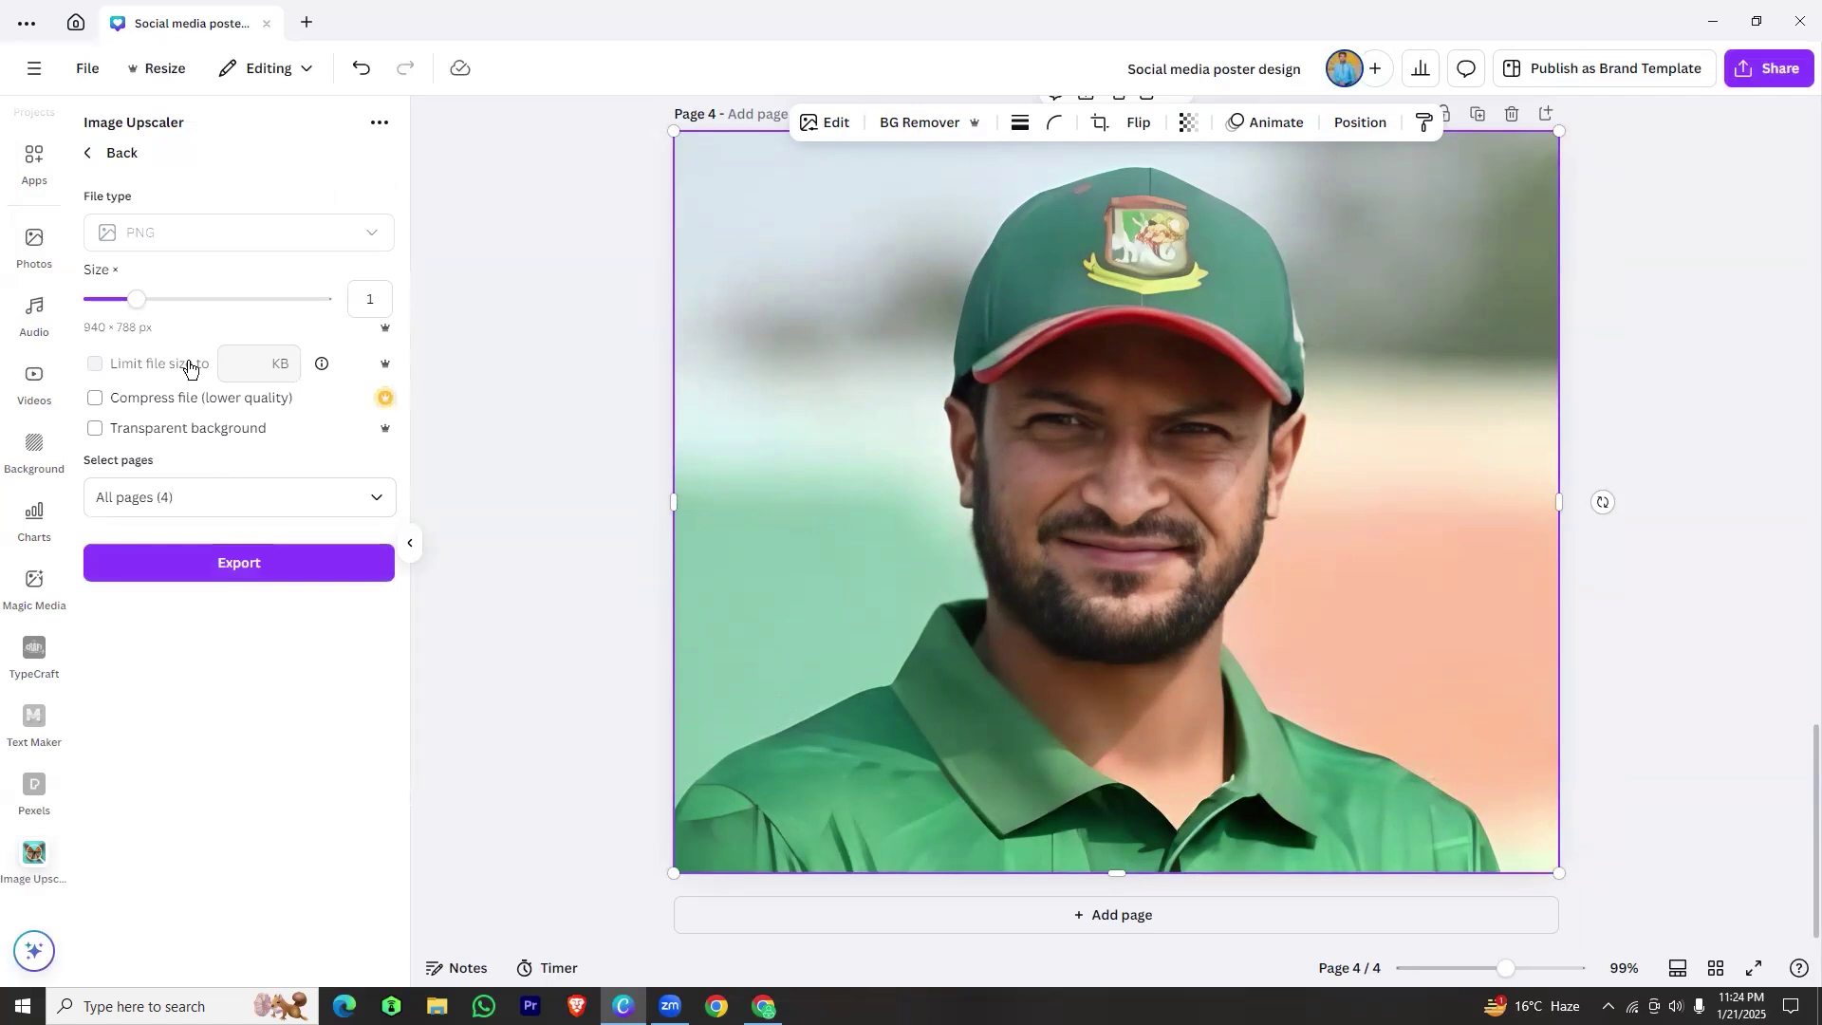
click(294, 499)
click(243, 550)
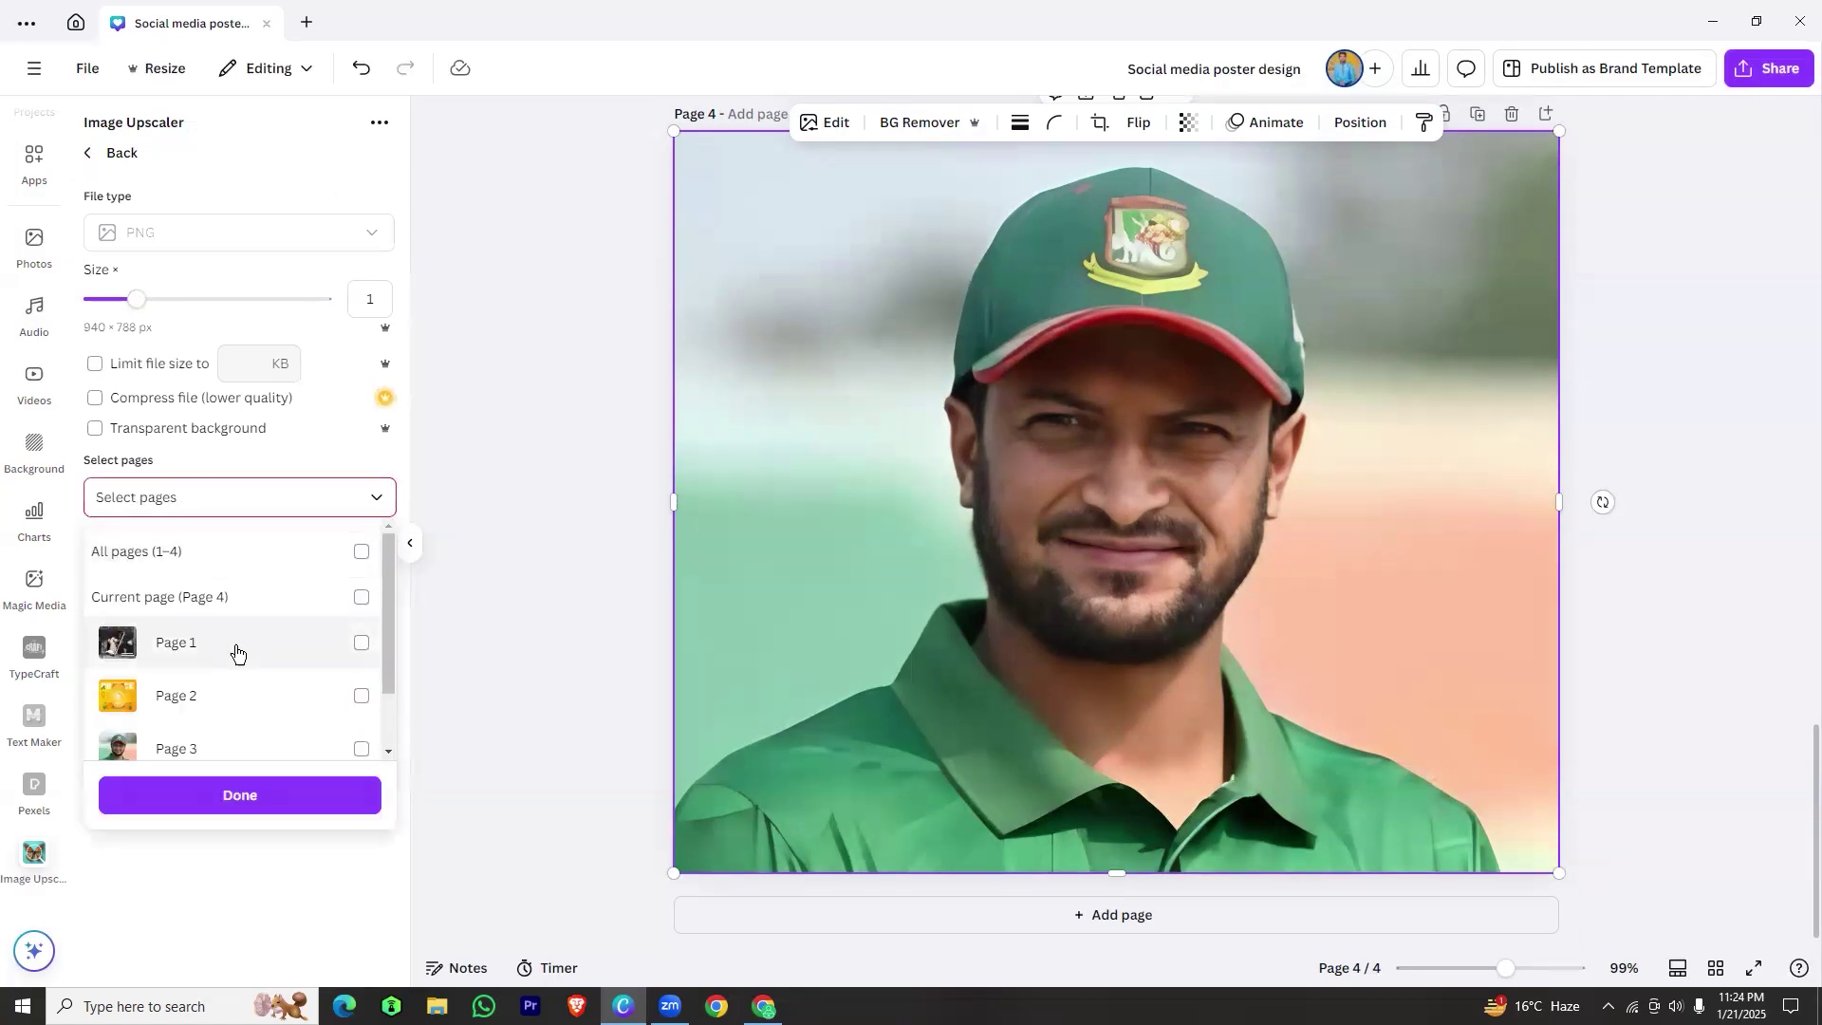
scroll(233, 664, down, 2)
click(210, 678)
click(272, 799)
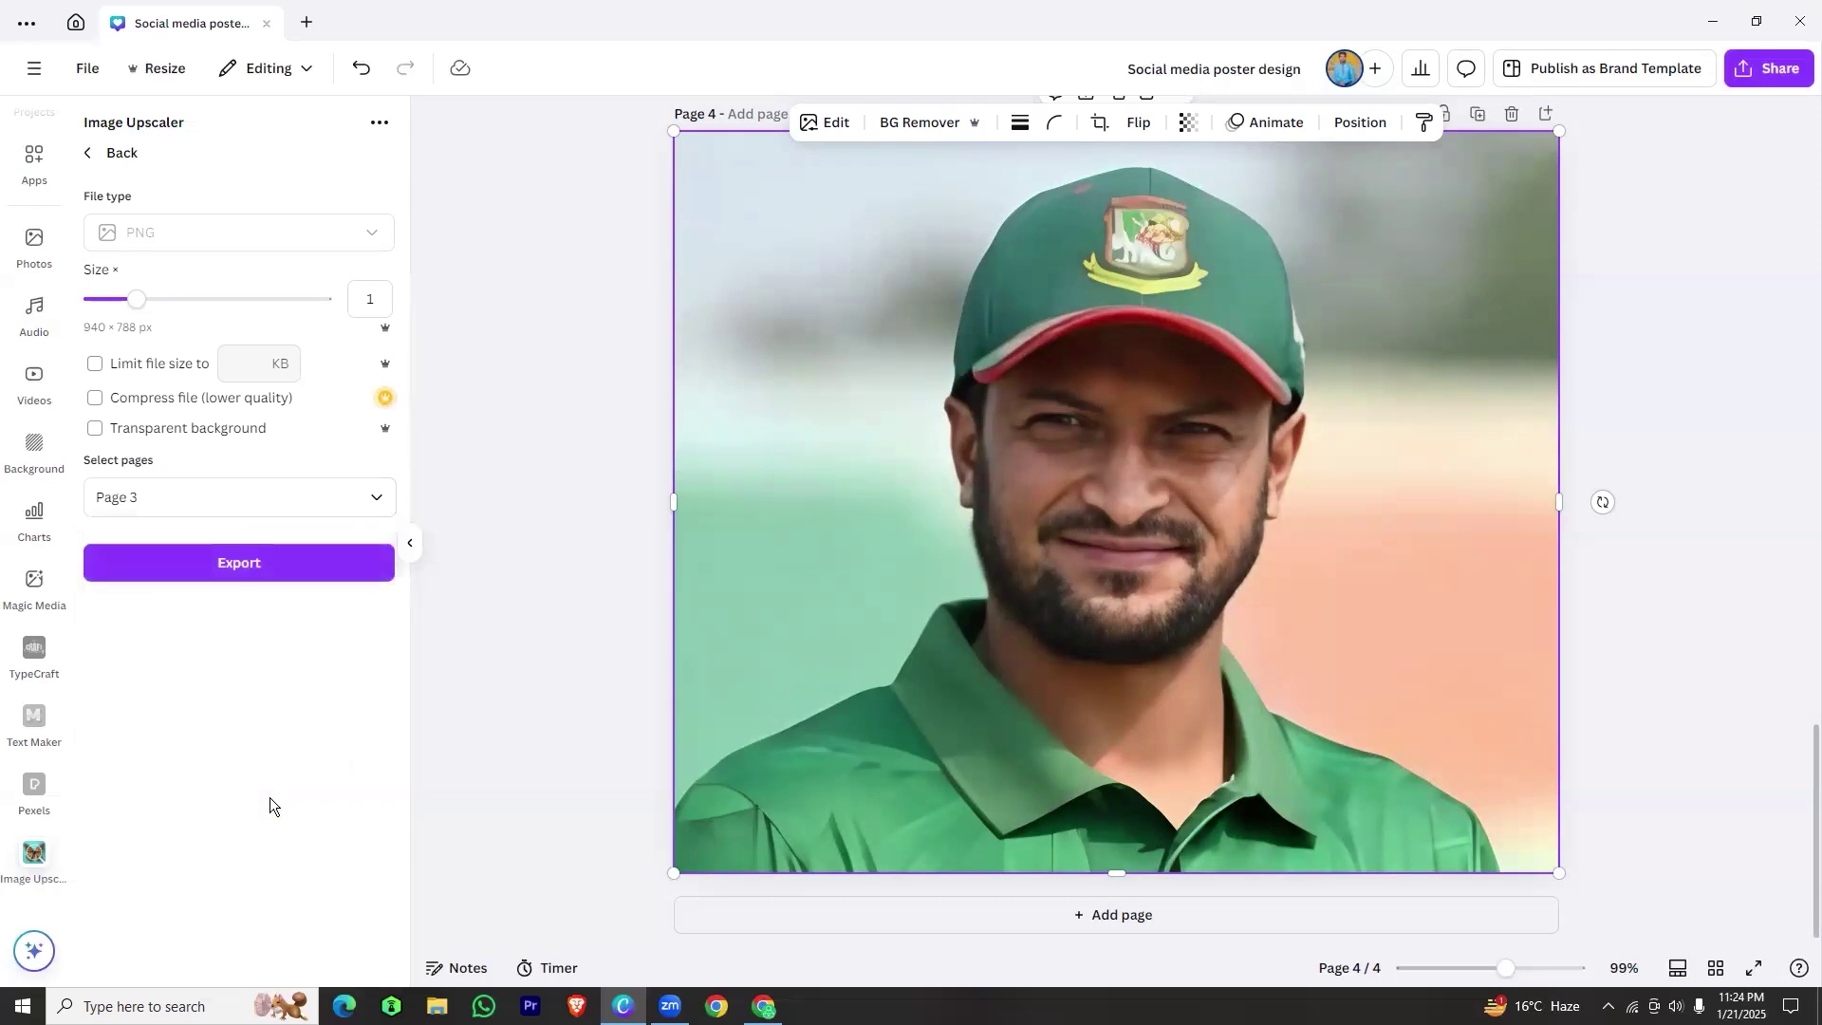
Add a blank Page 5 to the design and export Page 3 to the Image Upscaler
click(240, 565)
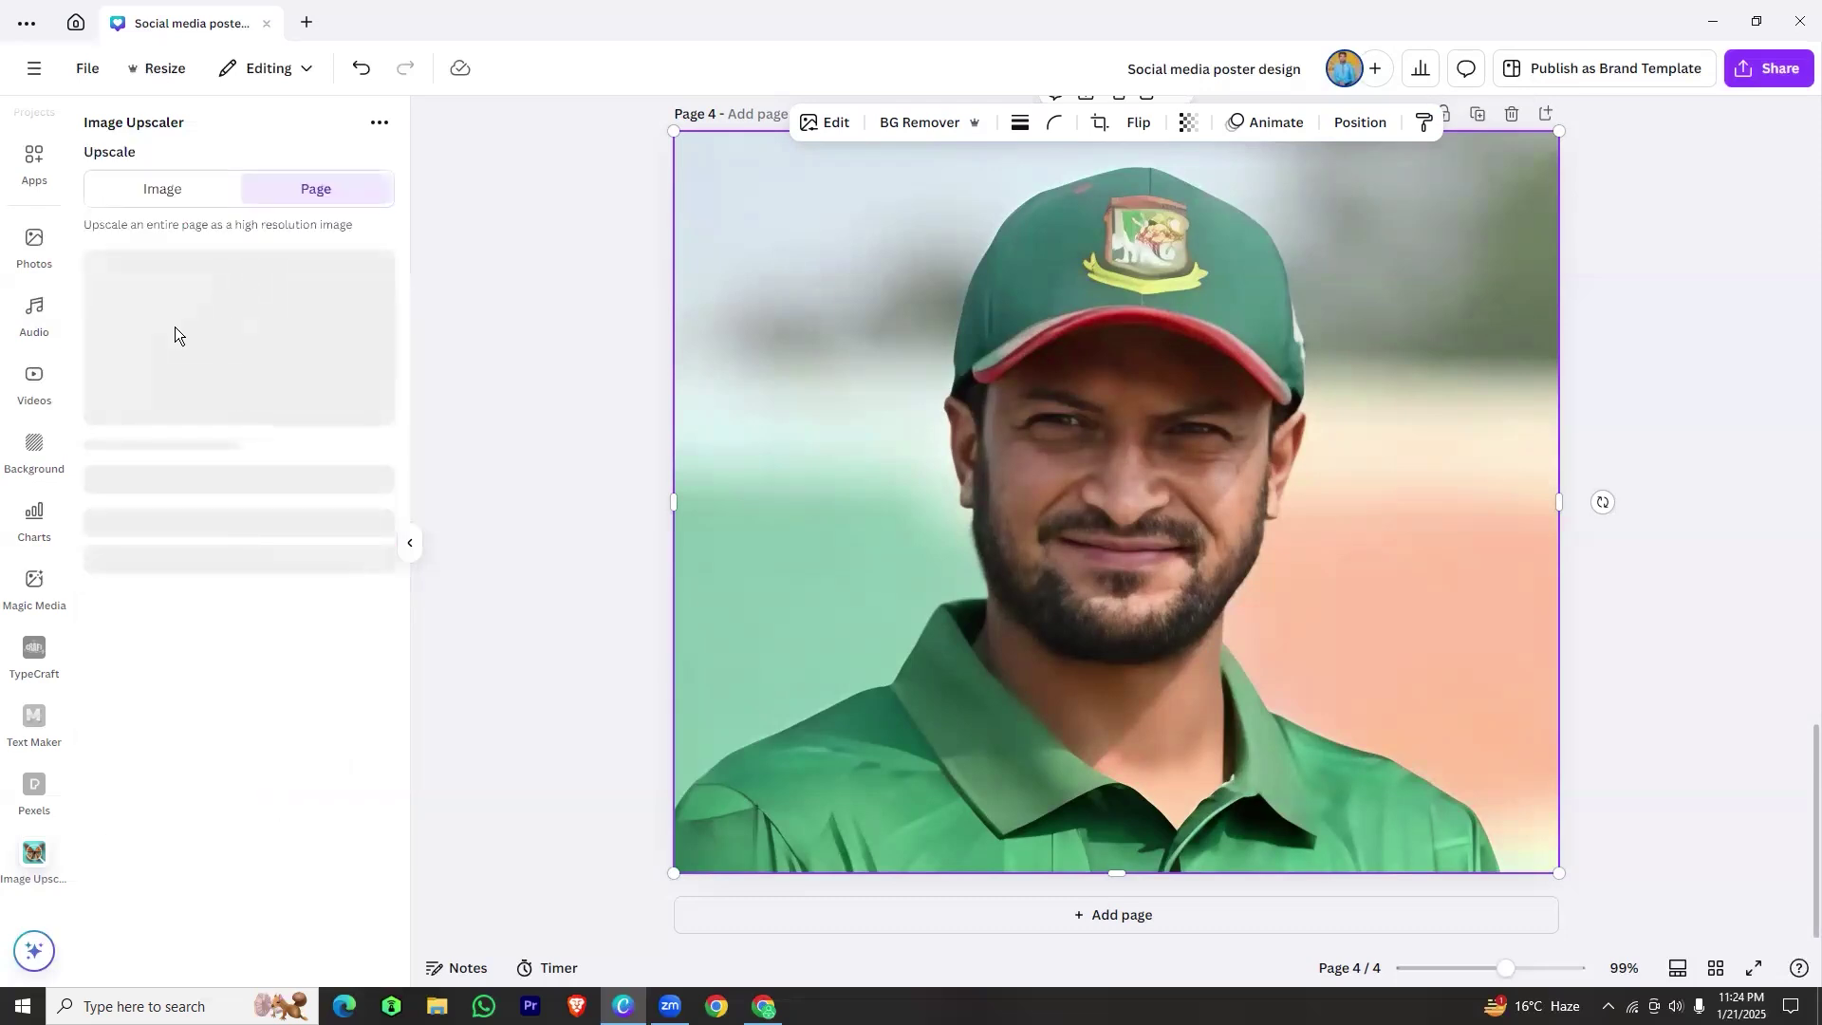
click(245, 791)
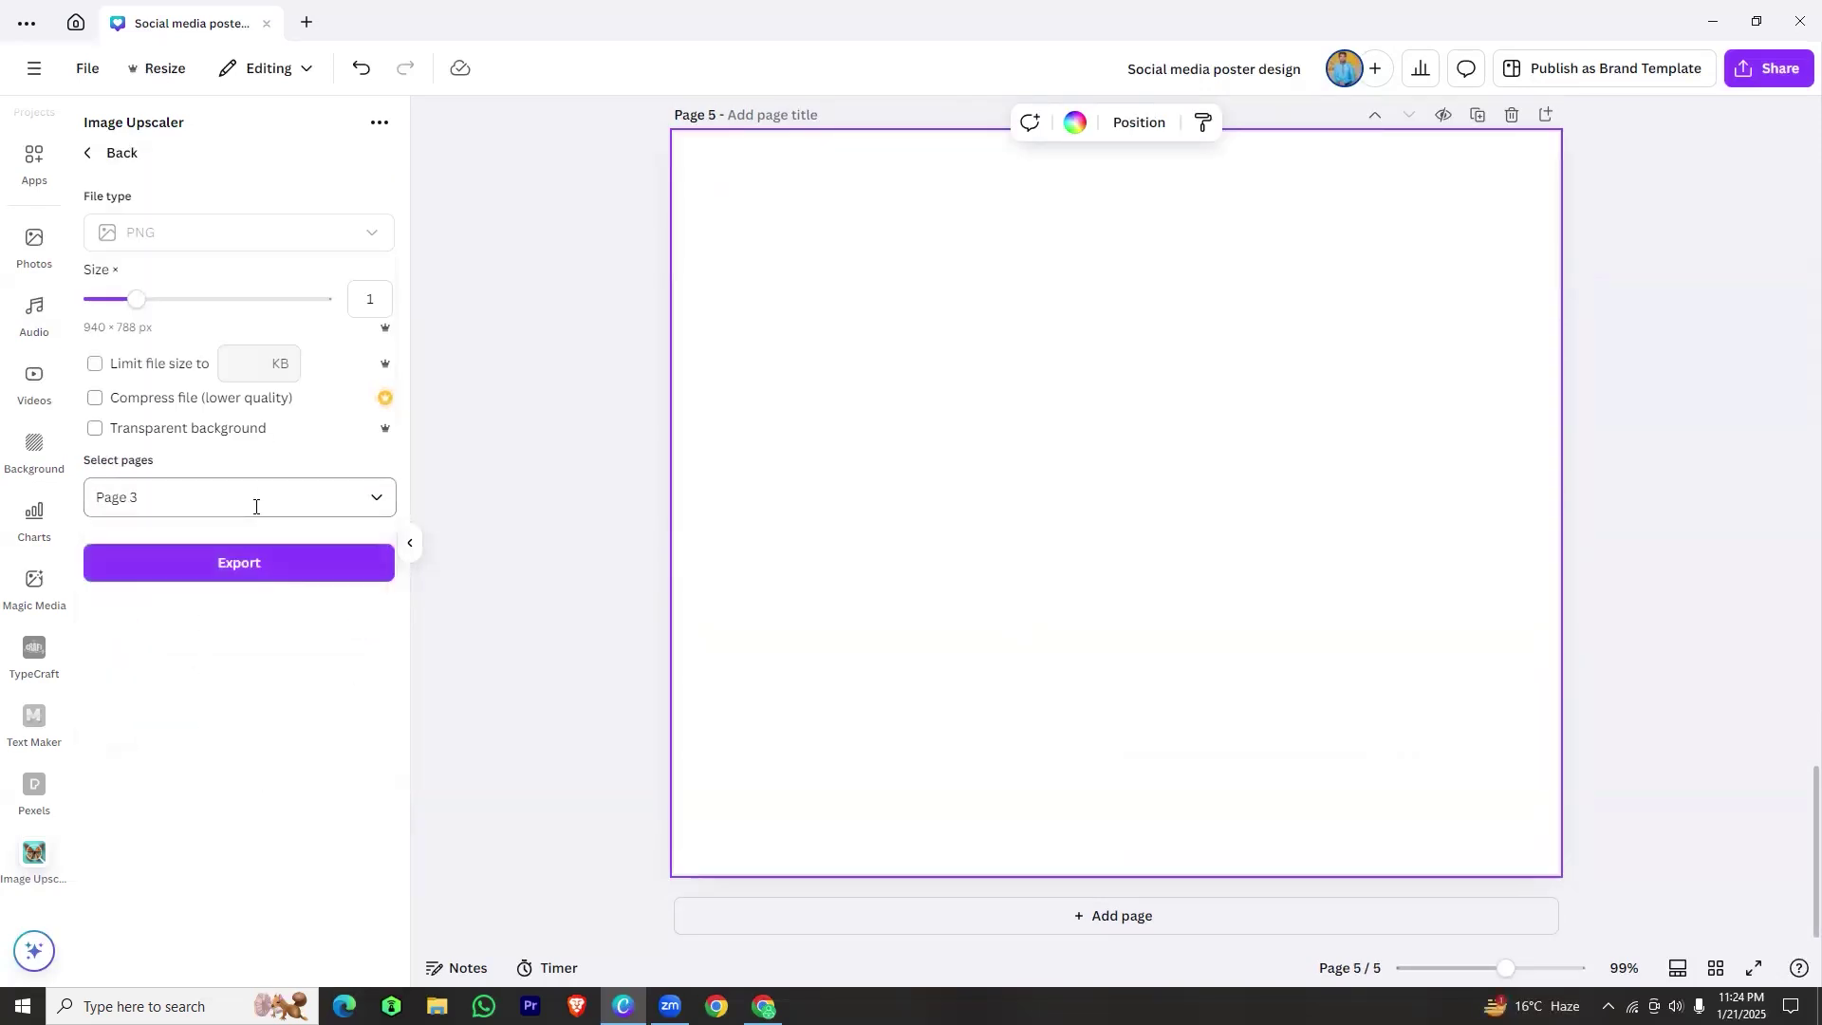
click(234, 562)
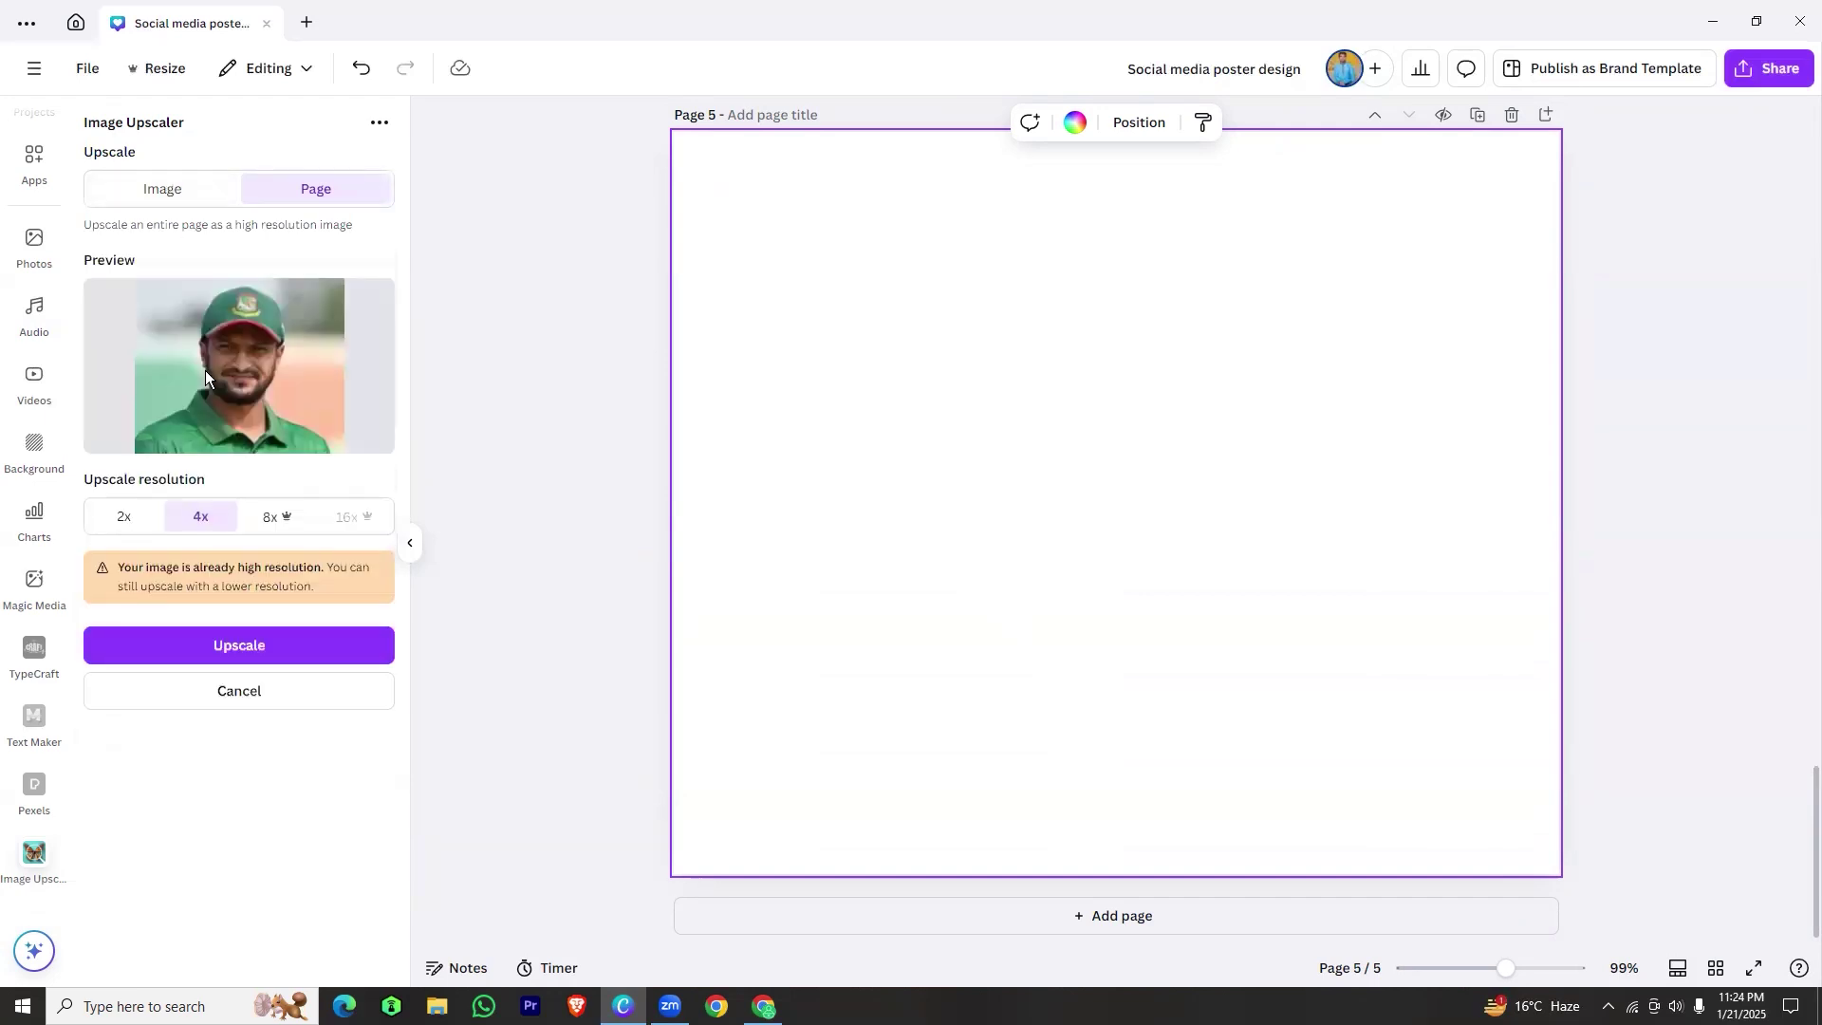
Set the upscale resolution to 8x and upscale the exported Page 3
click(273, 517)
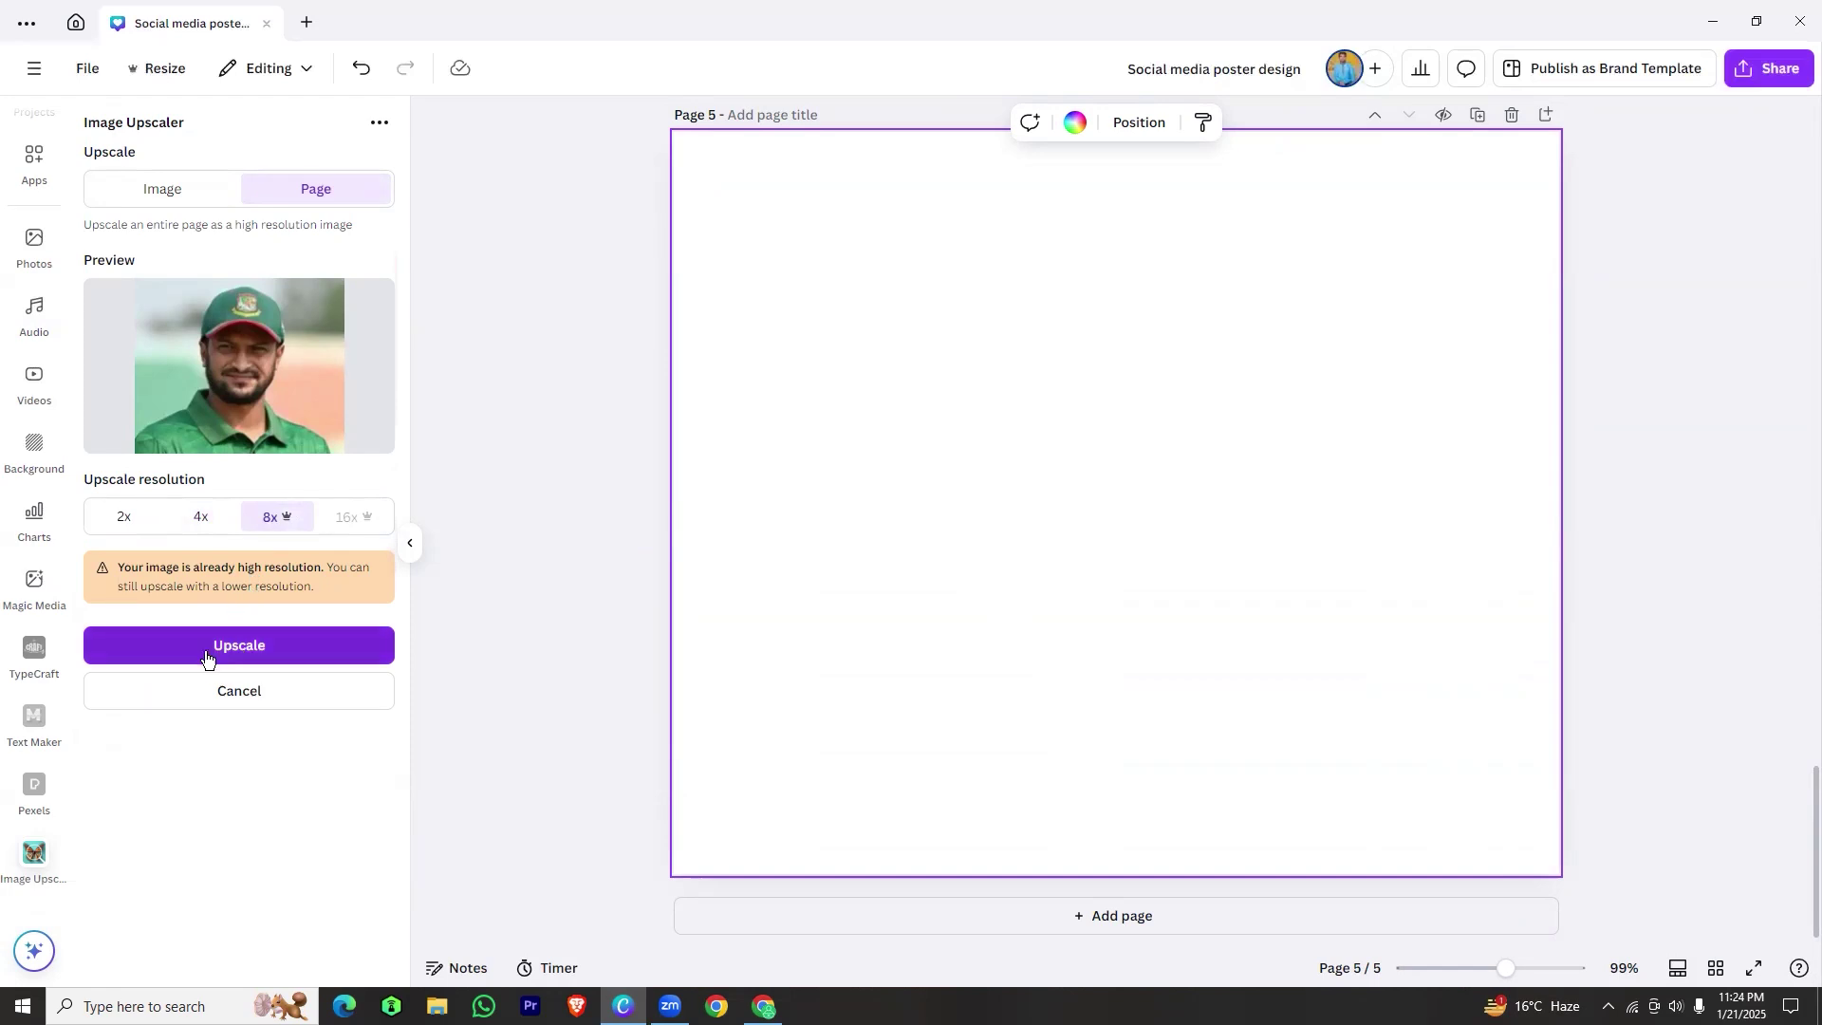
click(270, 647)
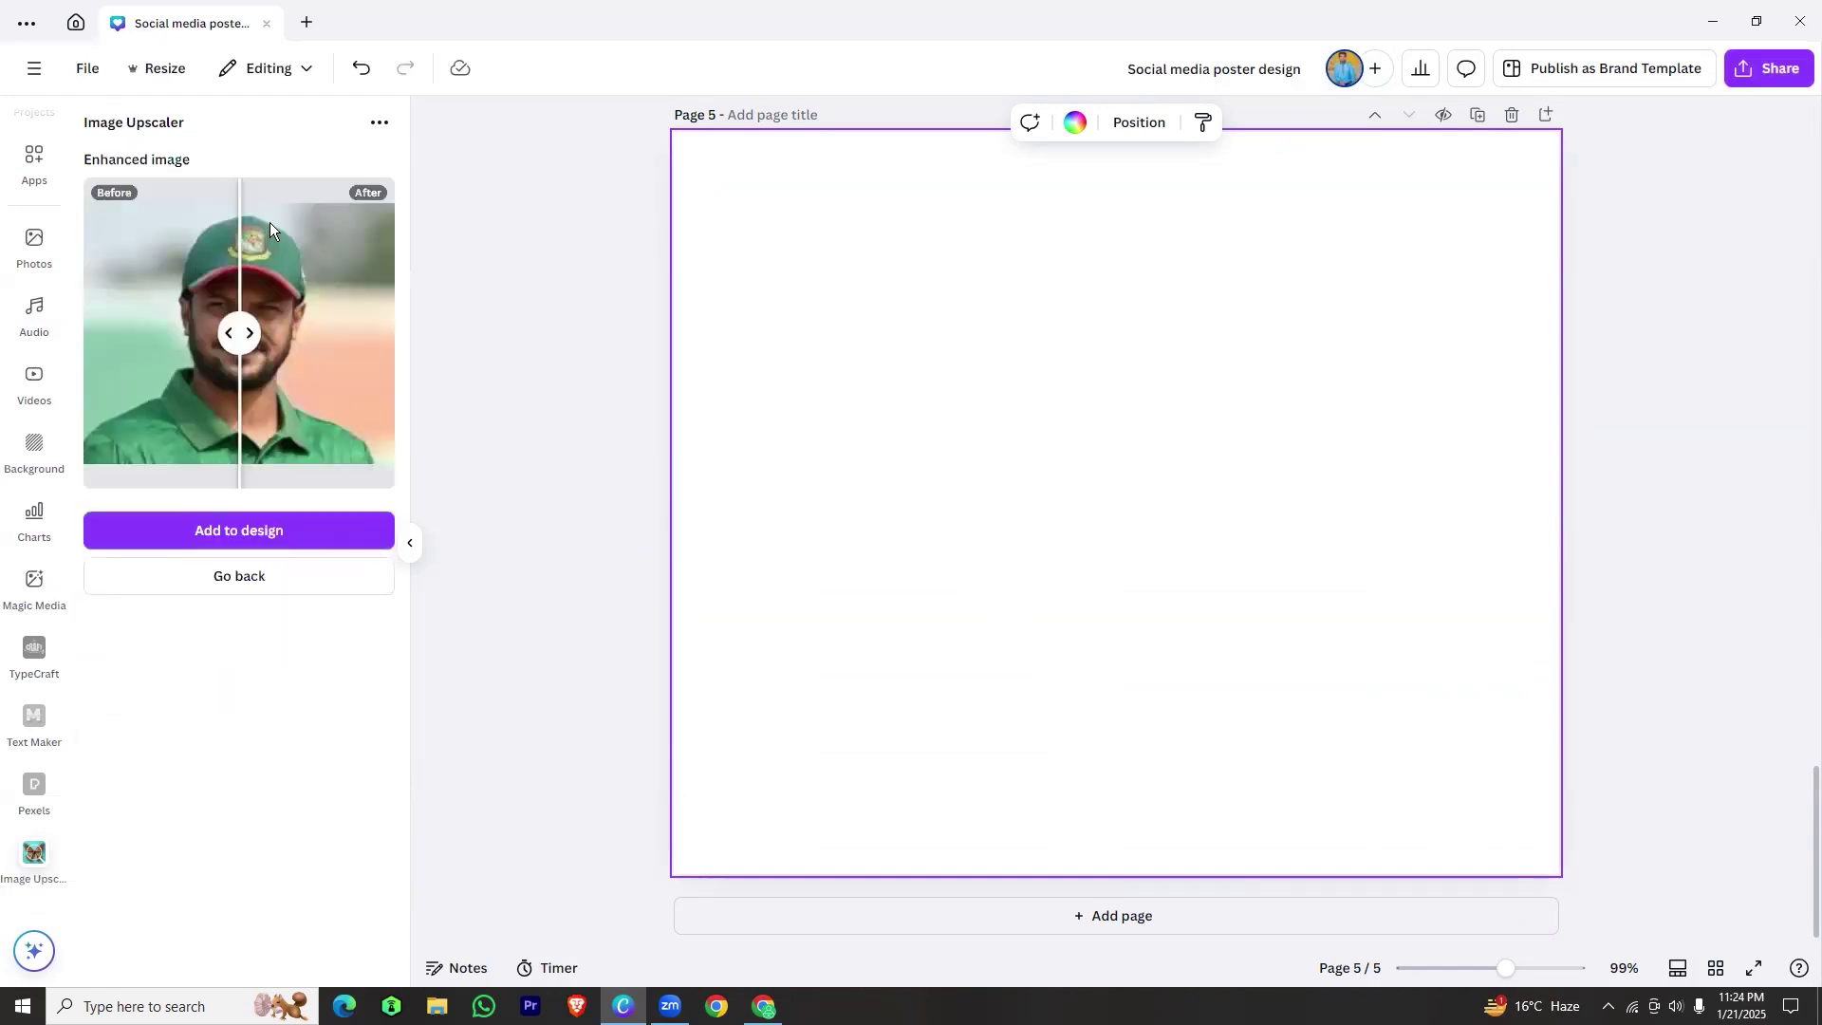
Add the 8x enhanced image to Page 5 and enlarge it from the upper-left corner to fill the page
click(299, 531)
drag(1108, 494, 847, 270)
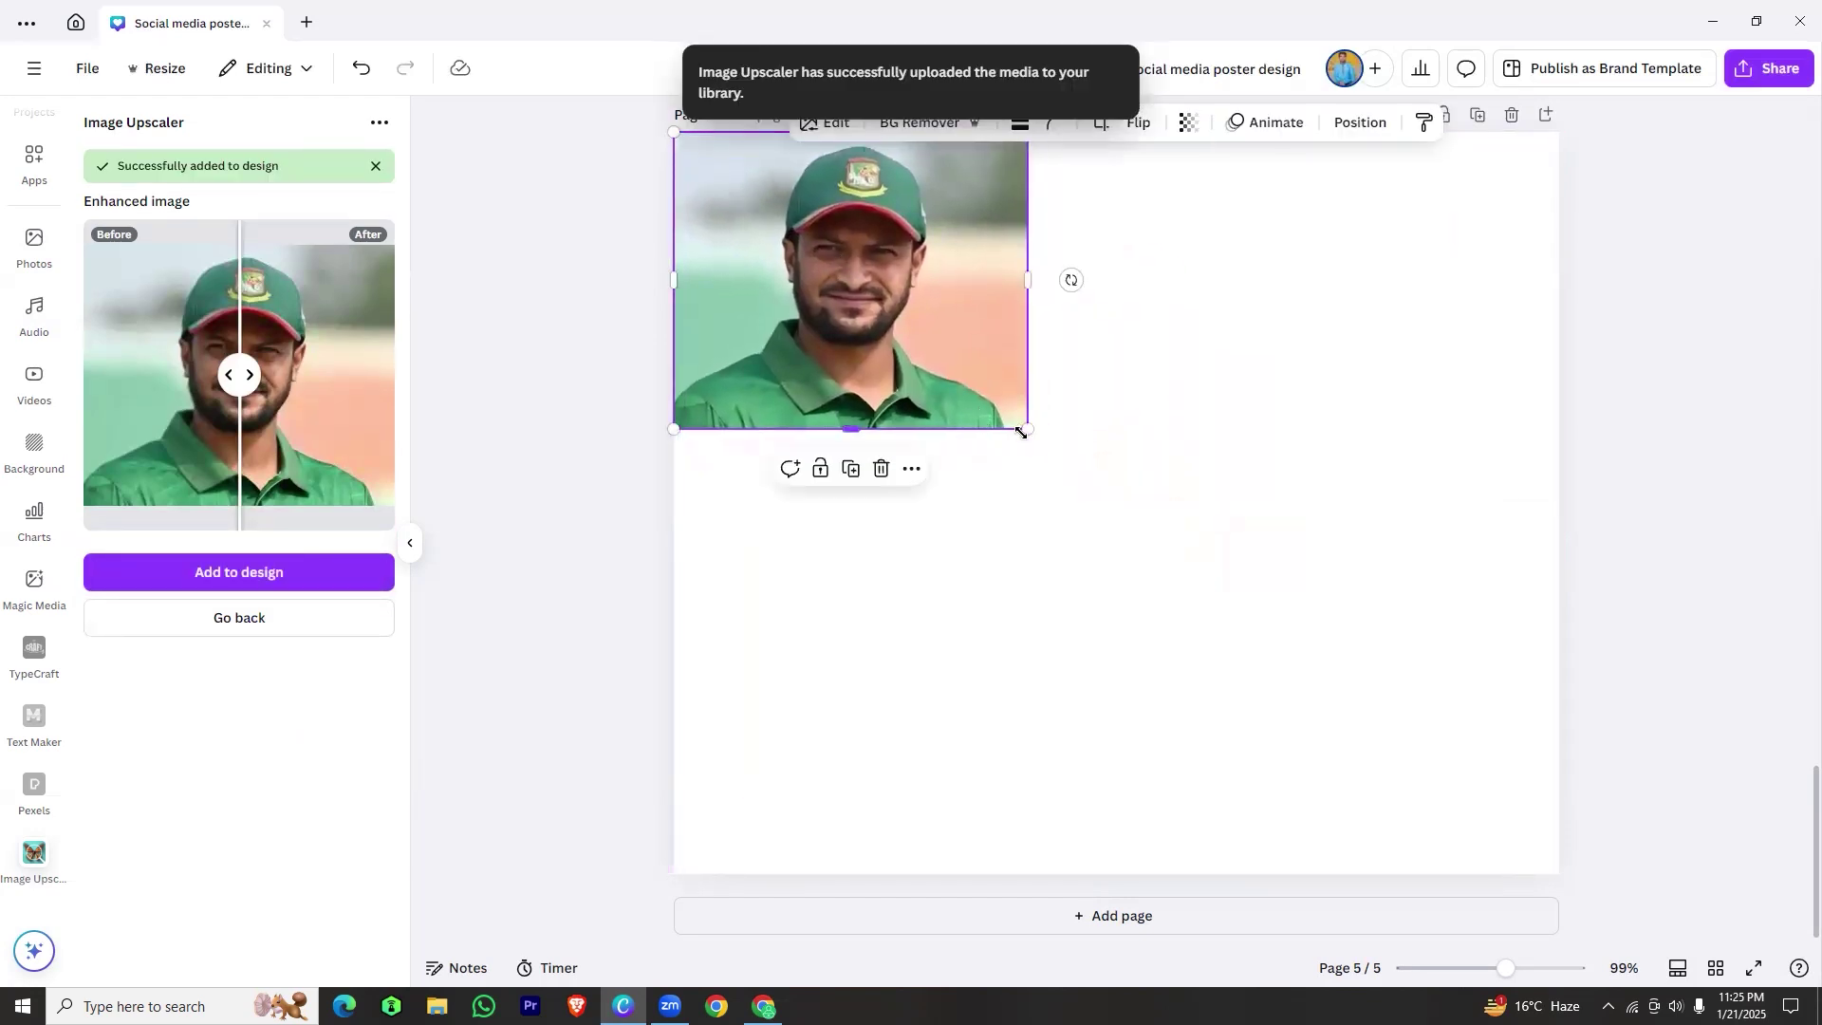
drag(1028, 428, 1619, 805)
Collapse the Image Upscaler panel and compare the 8x image on Page 5 with the versions on Pages 4 and 3
scroll(1355, 753, up, 1)
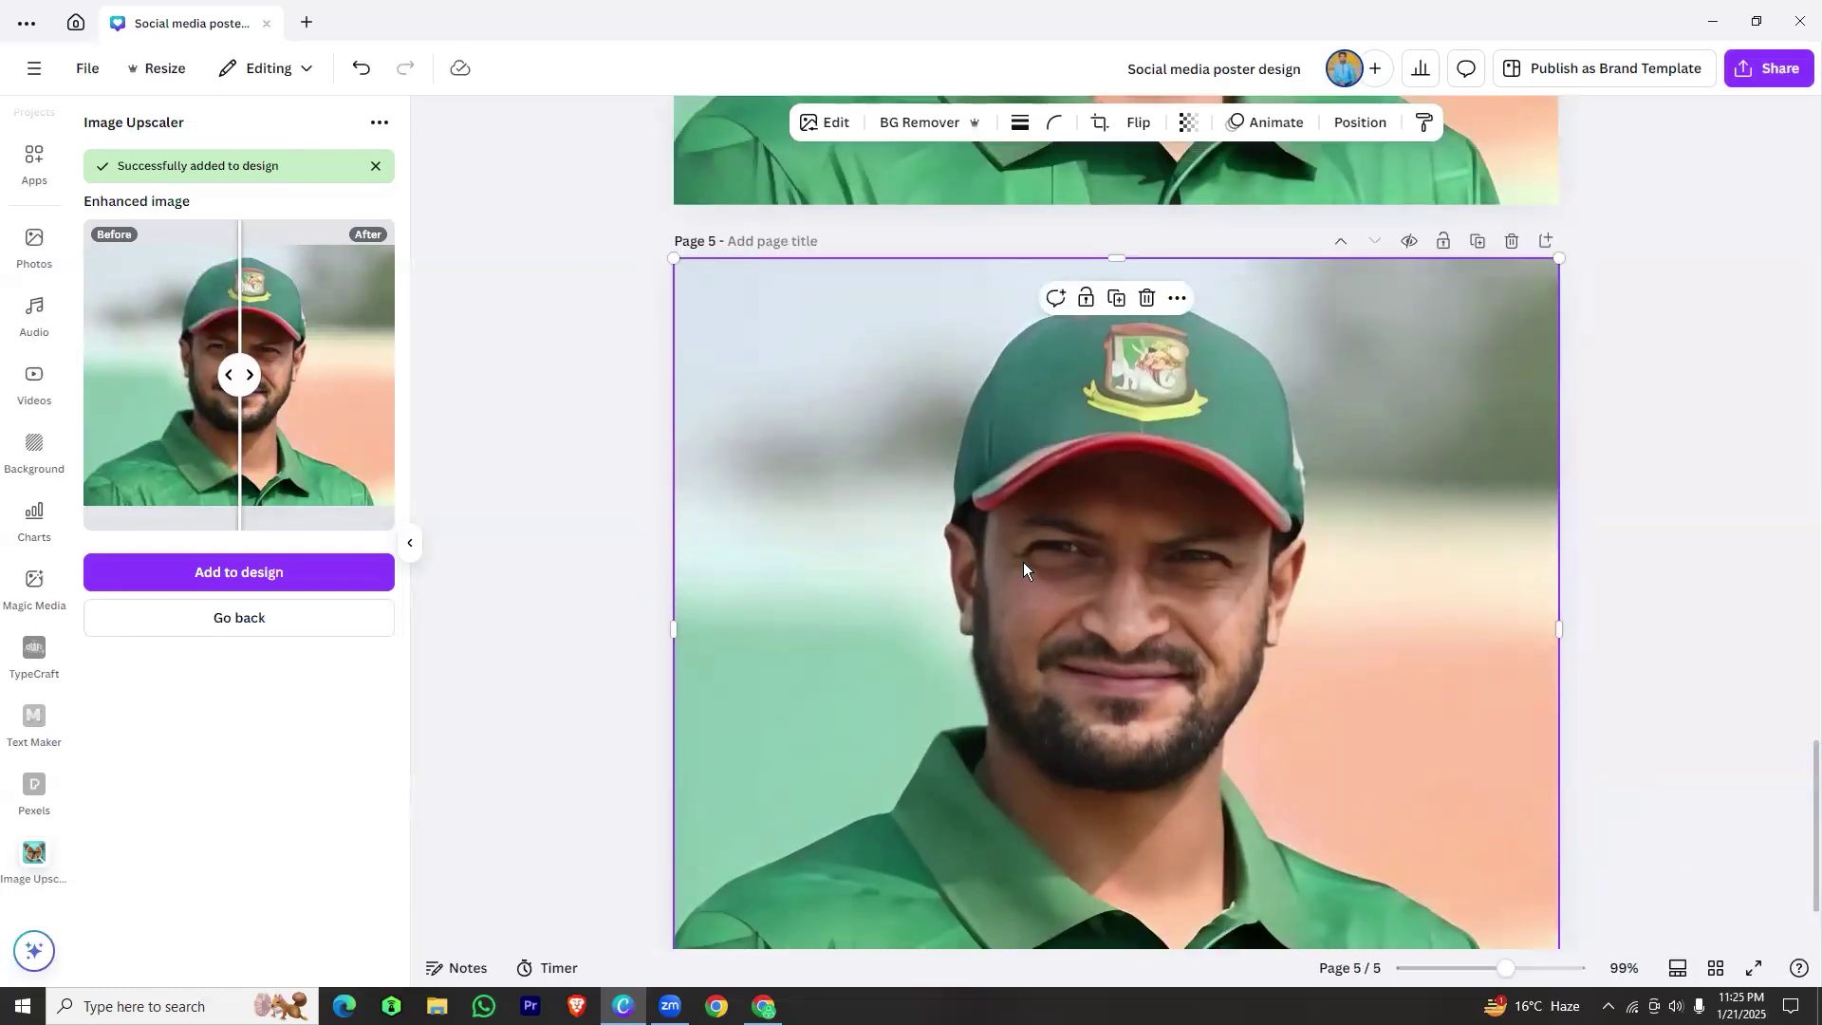
scroll(1110, 683, down, 1)
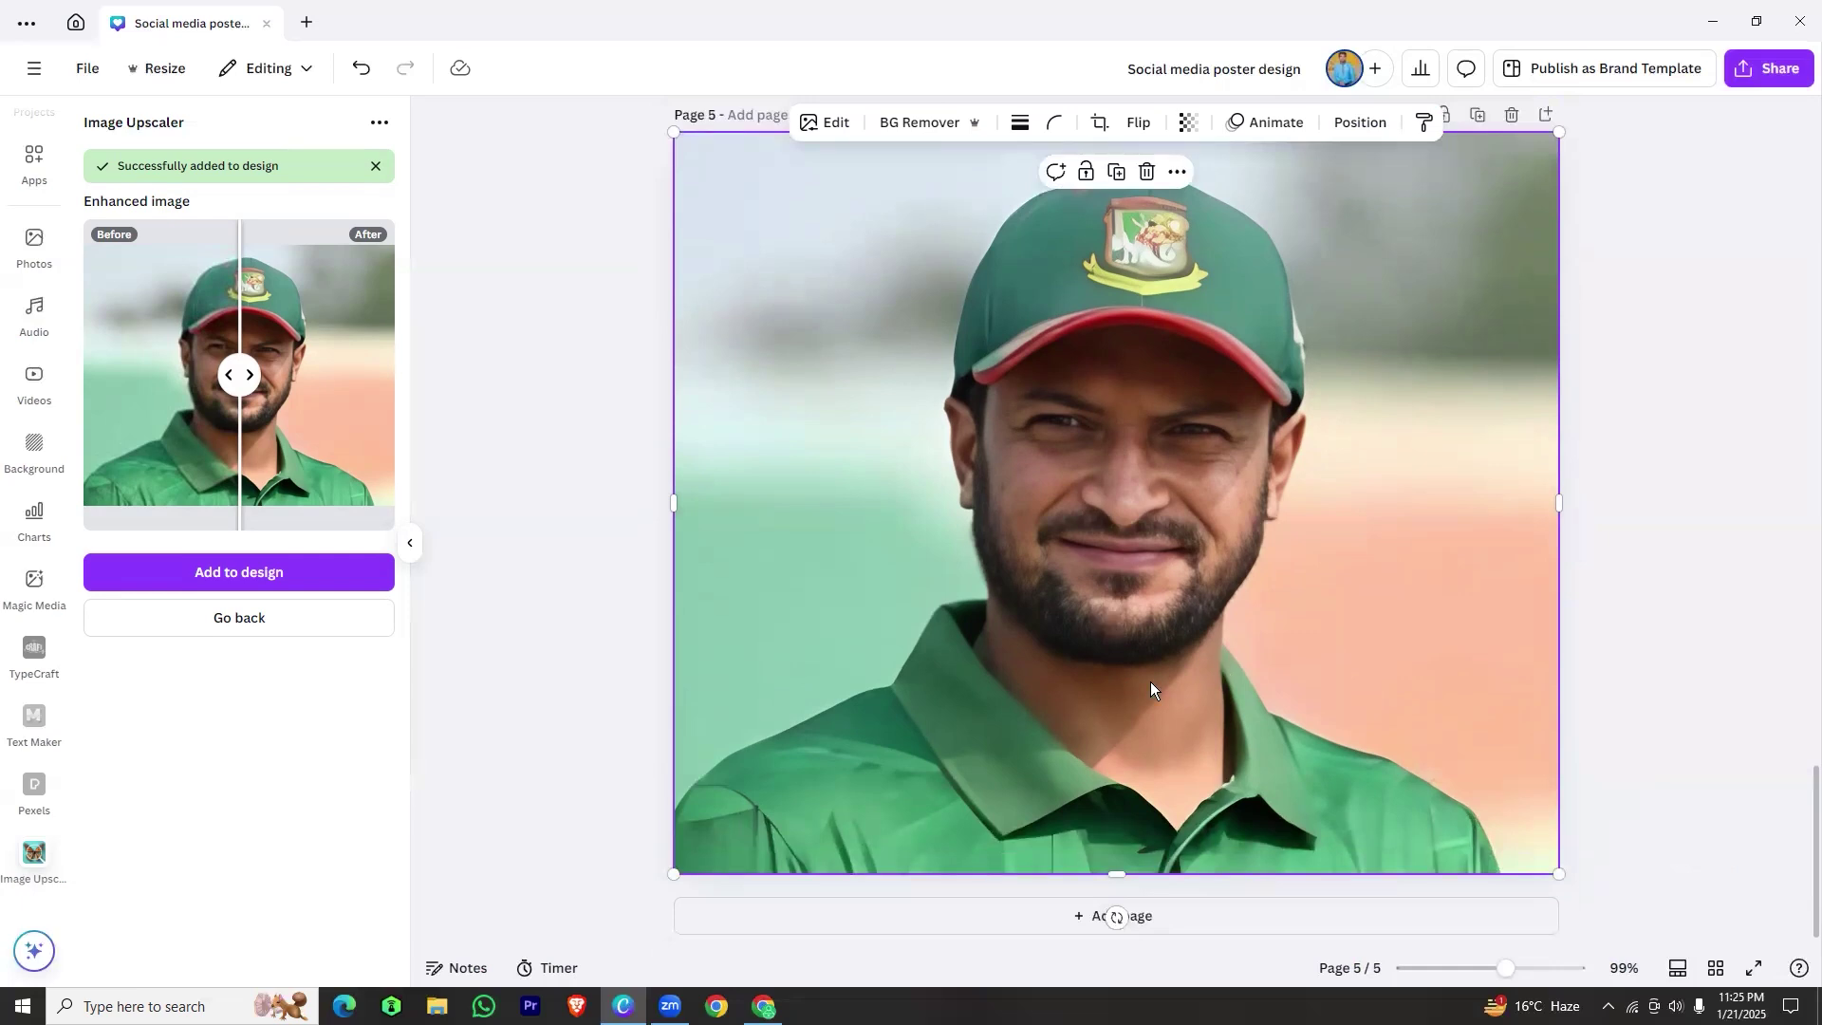
scroll(1155, 712, up, 1)
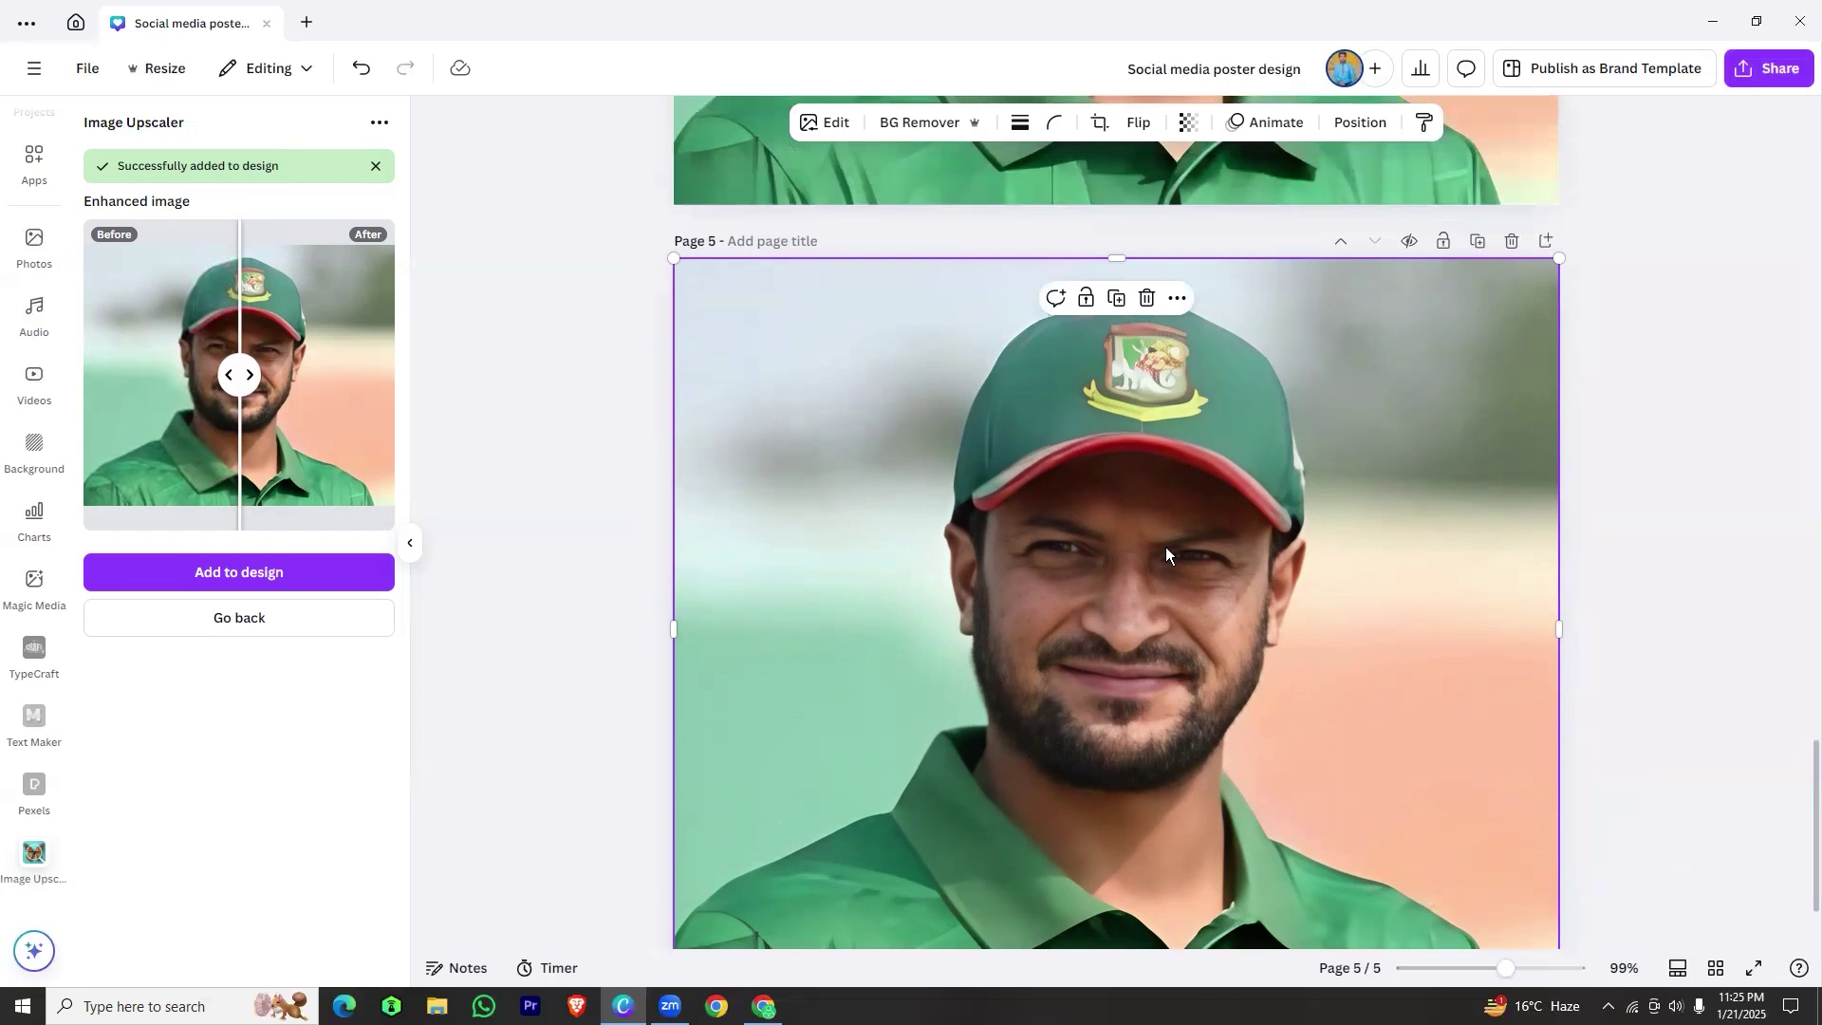
scroll(1143, 560, up, 1)
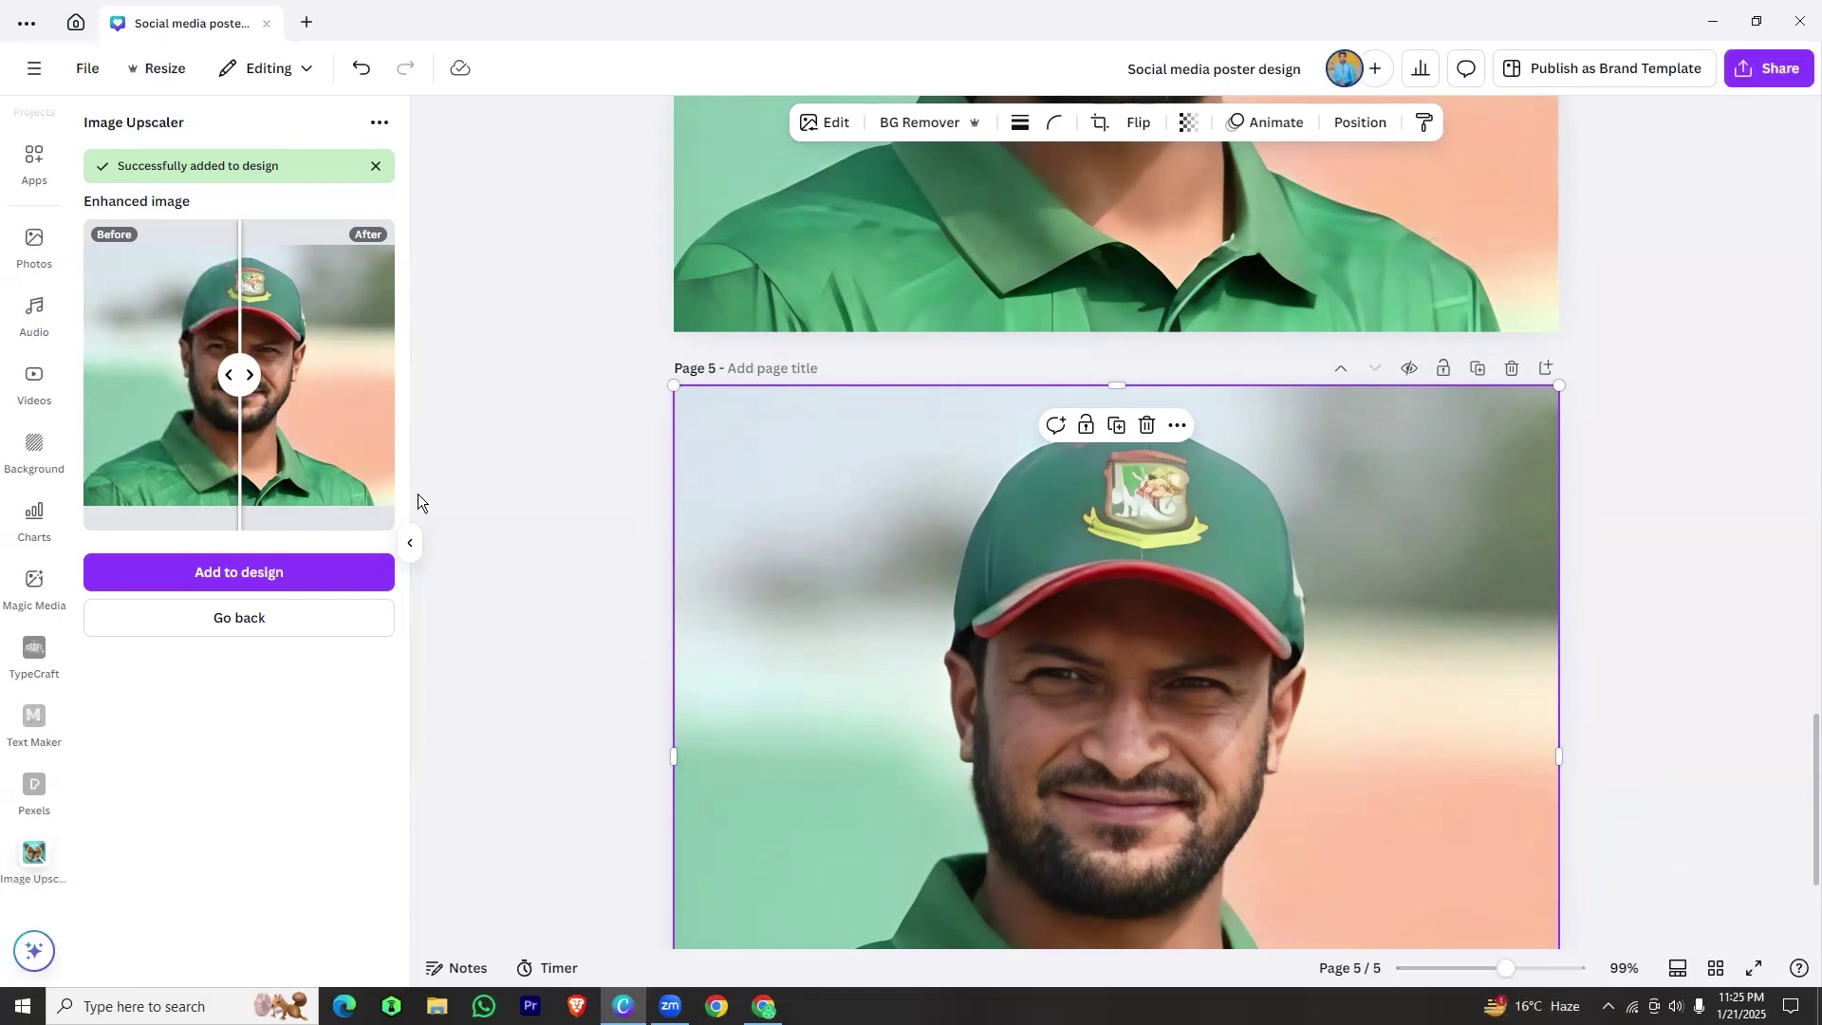
click(409, 543)
scroll(1104, 630, down, 2)
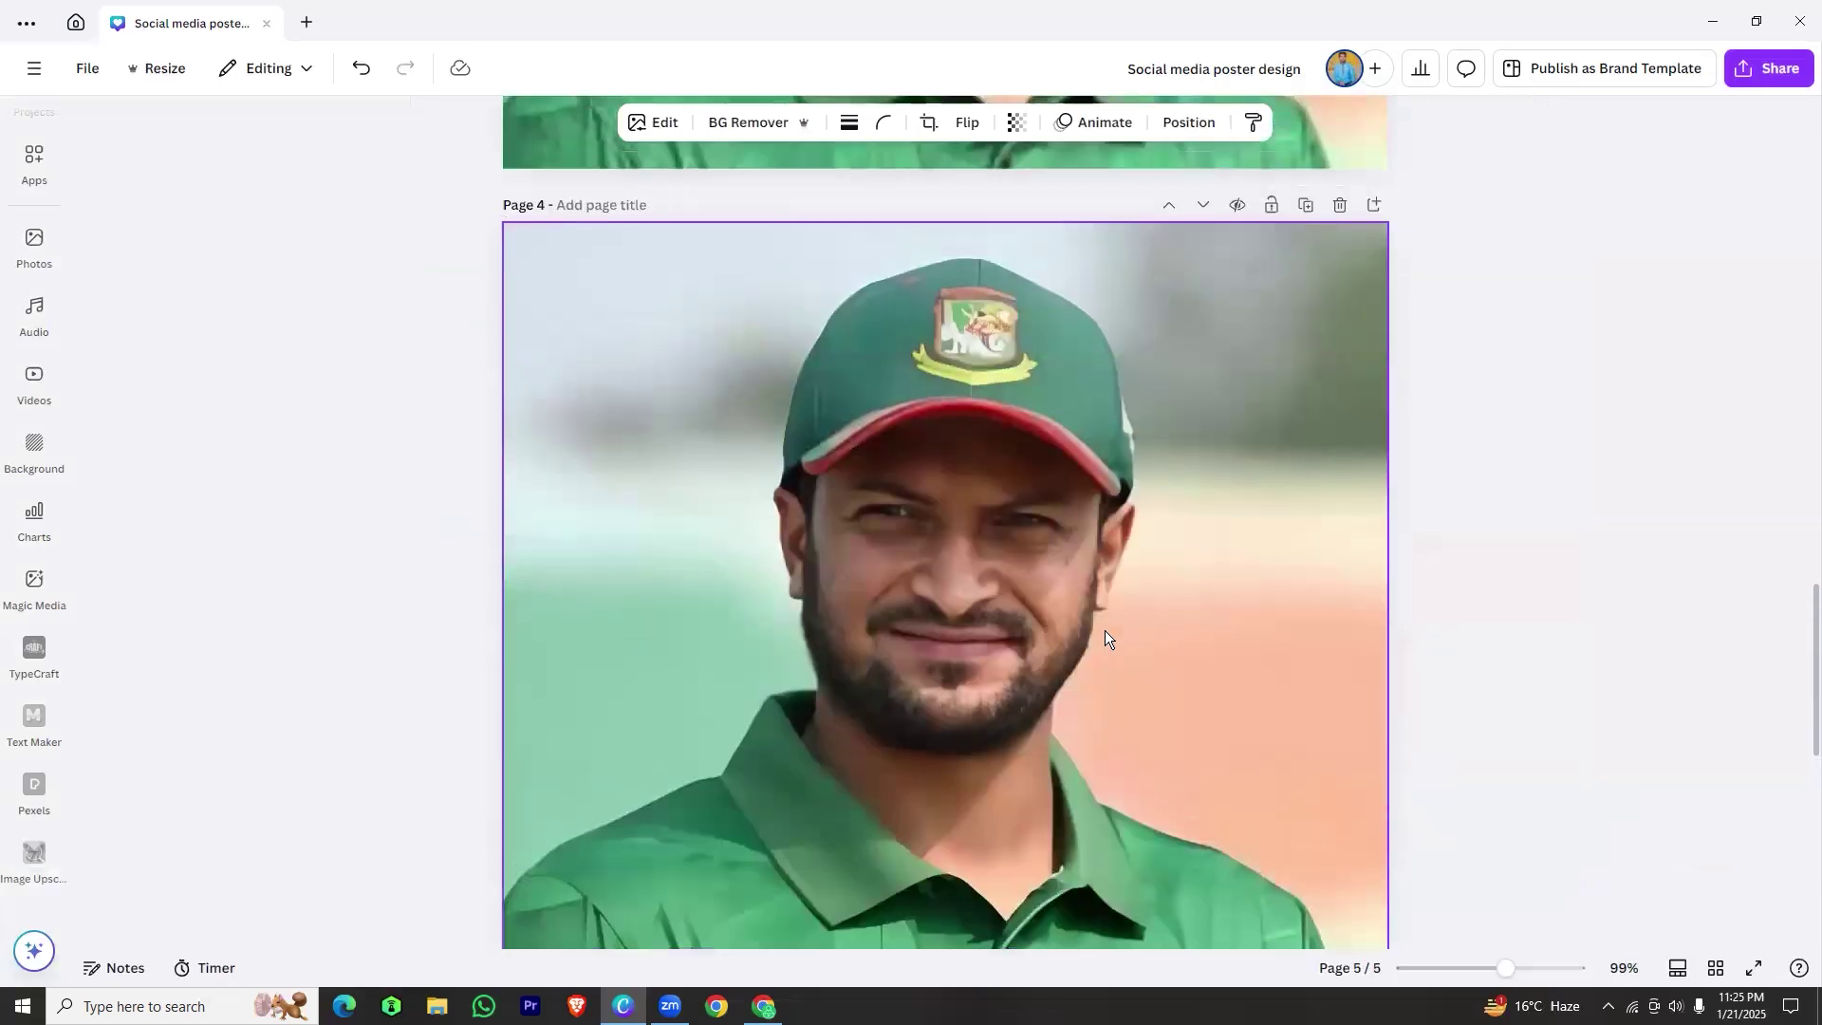
scroll(1104, 630, up, 1)
scroll(1063, 744, down, 1)
scroll(1062, 746, up, 15)
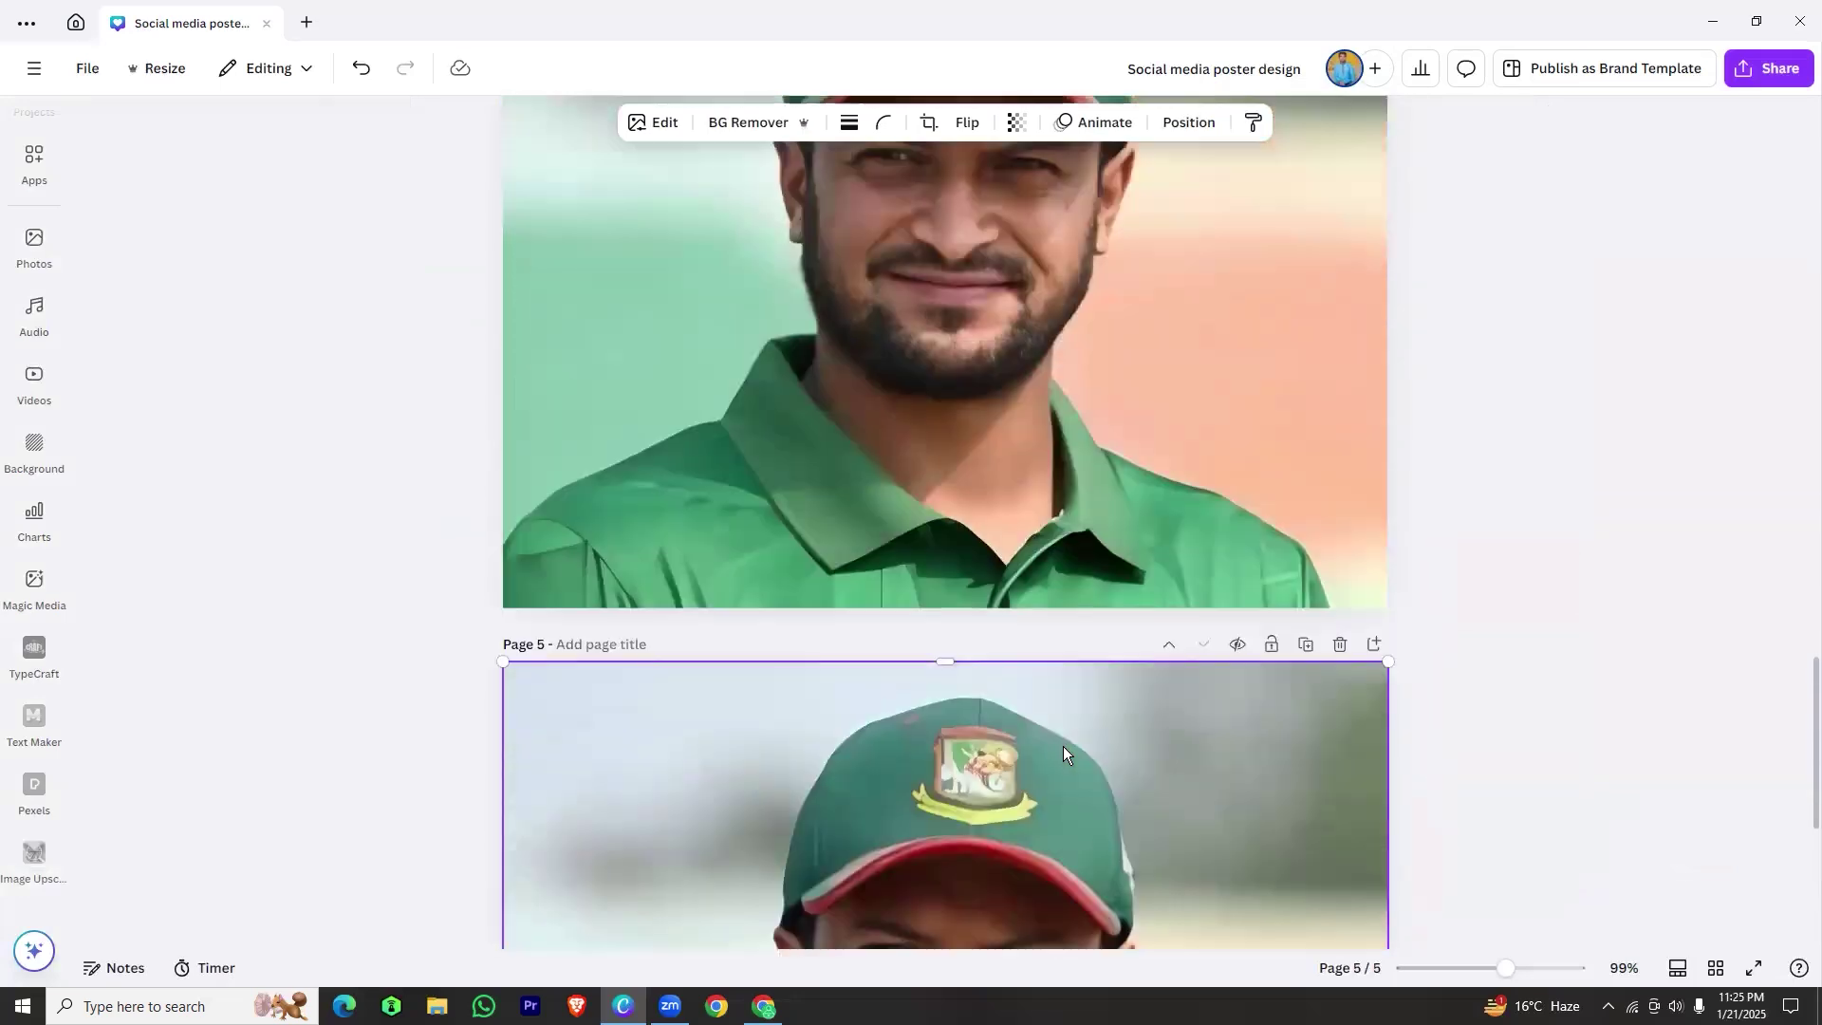
scroll(1039, 573, up, 2)
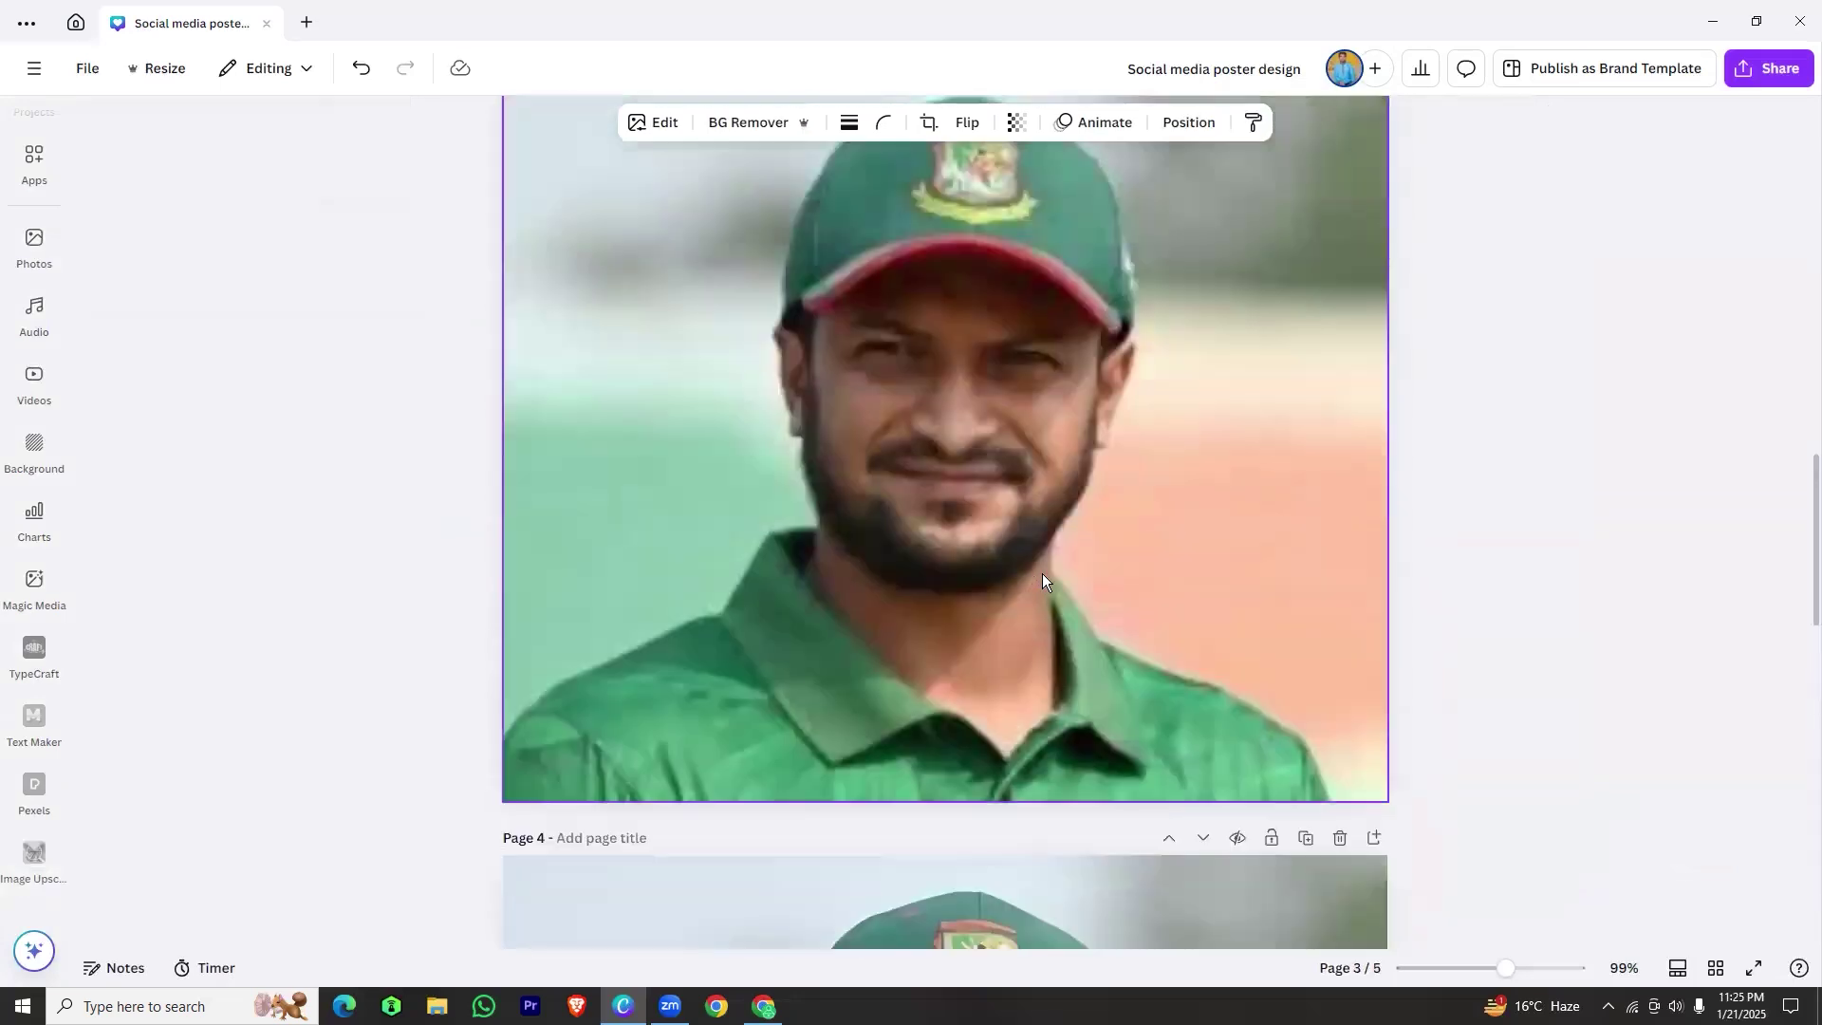
scroll(1120, 533, up, 2)
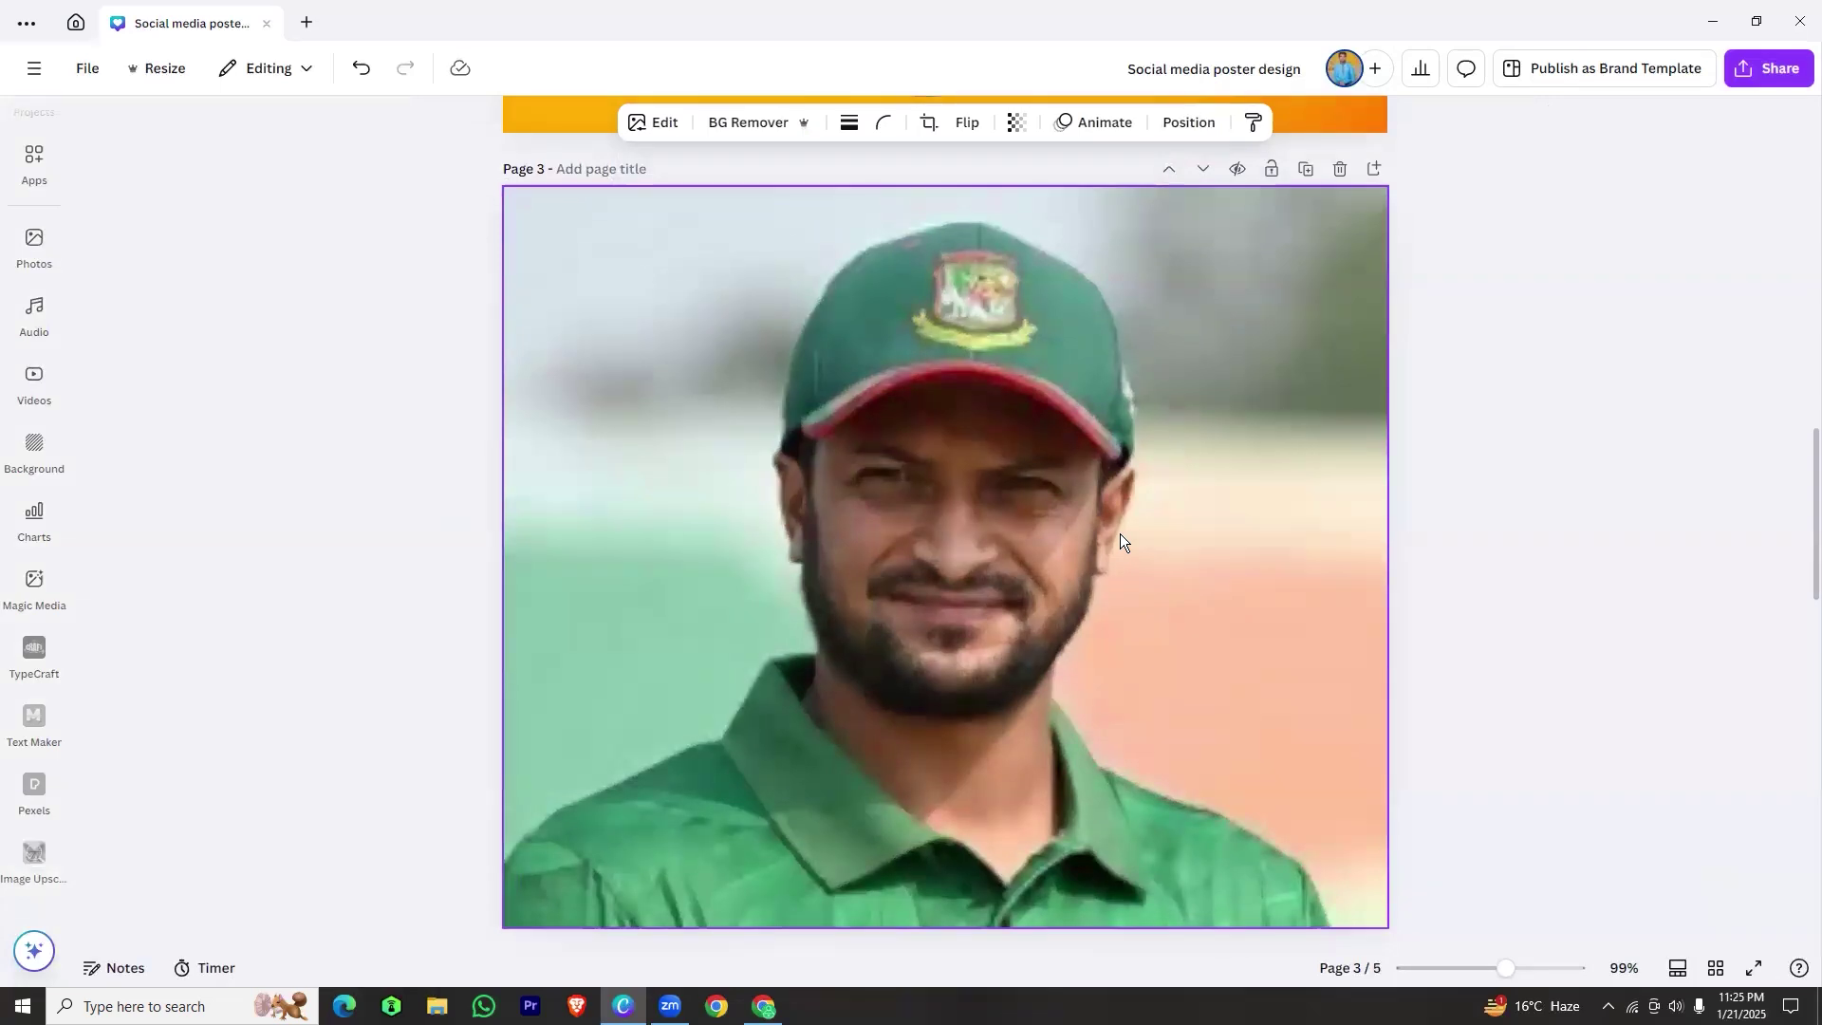